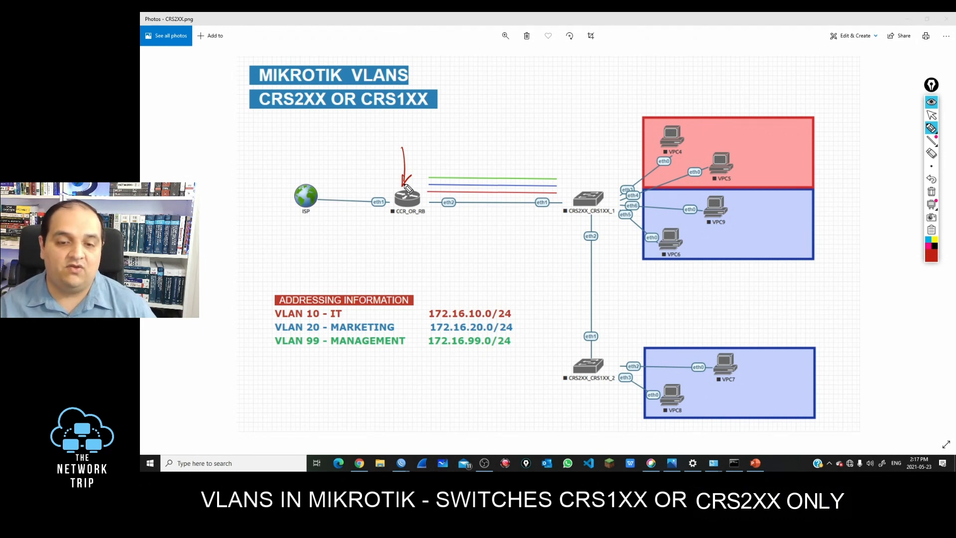
# Handwrite "CRS100" and "200" above the red PC group, and "trunk" and "access" above the link between router and first switch.
pyautogui.moveTo(703, 80)
pyautogui.mouseDown()
pyautogui.moveTo(702, 95)
pyautogui.moveTo(758, 79)
pyautogui.moveTo(750, 107)
pyautogui.moveTo(767, 100)
pyautogui.moveTo(761, 96)
pyautogui.mouseUp()
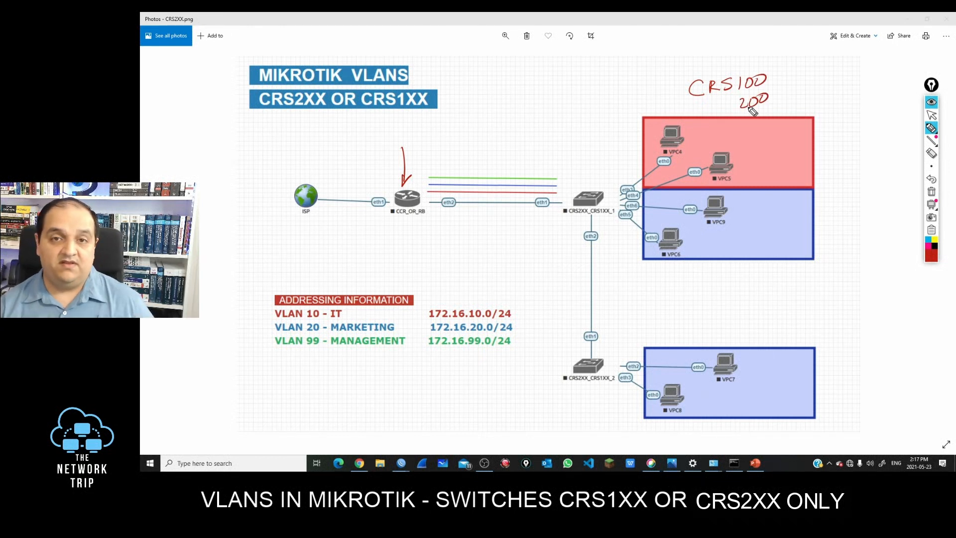
pyautogui.moveTo(502, 85)
pyautogui.mouseDown()
pyautogui.moveTo(501, 110)
pyautogui.moveTo(514, 95)
pyautogui.moveTo(536, 98)
pyautogui.mouseUp()
pyautogui.moveTo(540, 86); pyautogui.dragTo(539, 100)
pyautogui.moveTo(550, 85); pyautogui.dragTo(553, 95)
pyautogui.moveTo(522, 129)
pyautogui.mouseDown()
pyautogui.moveTo(522, 140)
pyautogui.moveTo(565, 129)
pyautogui.mouseUp()
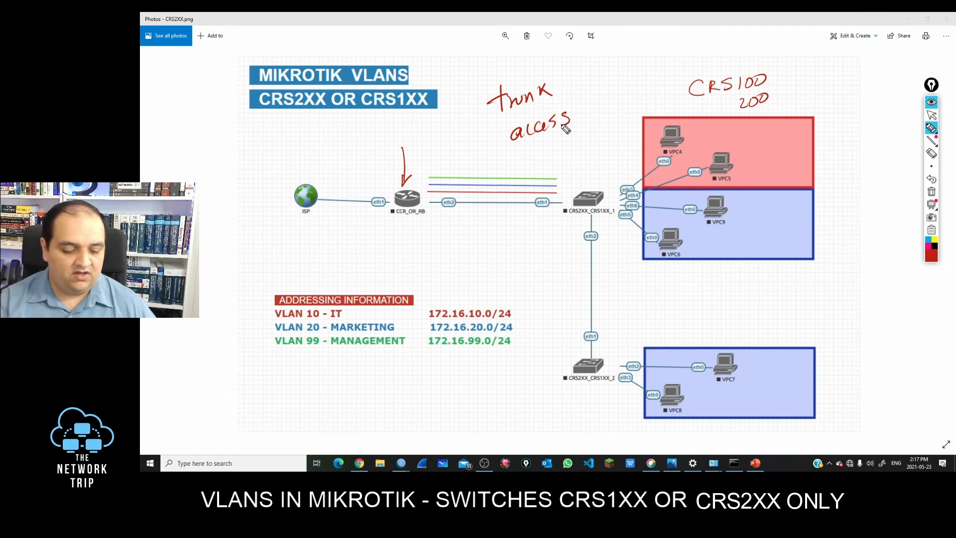
# Circle the first switch on the diagram, label it "S-1", and draw an arrow pointing at its eth1 port.
pyautogui.moveTo(589, 177)
pyautogui.mouseDown()
pyautogui.moveTo(559, 180)
pyautogui.moveTo(600, 175)
pyautogui.moveTo(573, 166)
pyautogui.mouseUp()
pyautogui.moveTo(586, 160); pyautogui.dragTo(602, 150)
pyautogui.moveTo(602, 150); pyautogui.dragTo(603, 166)
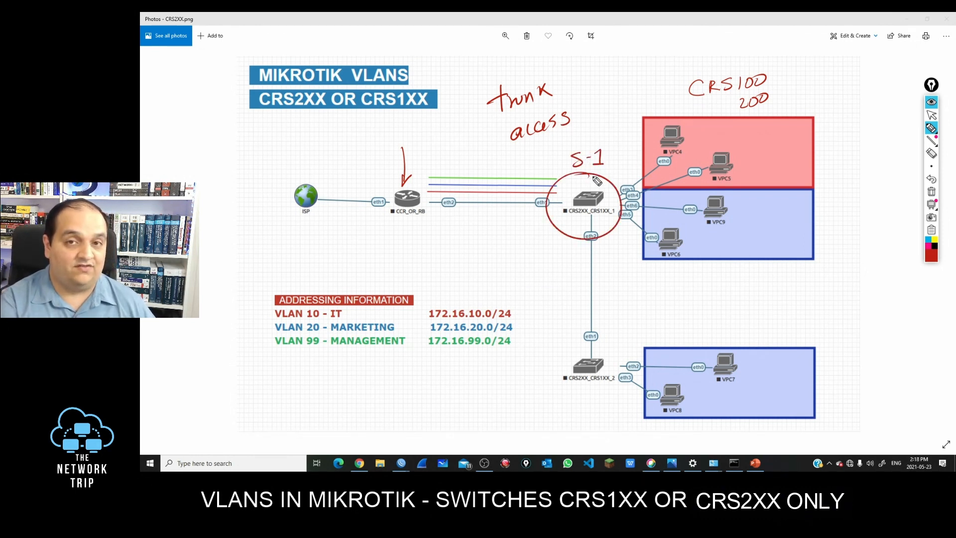
pyautogui.moveTo(543, 152)
pyautogui.mouseDown()
pyautogui.moveTo(543, 185)
pyautogui.moveTo(554, 176)
pyautogui.mouseUp()
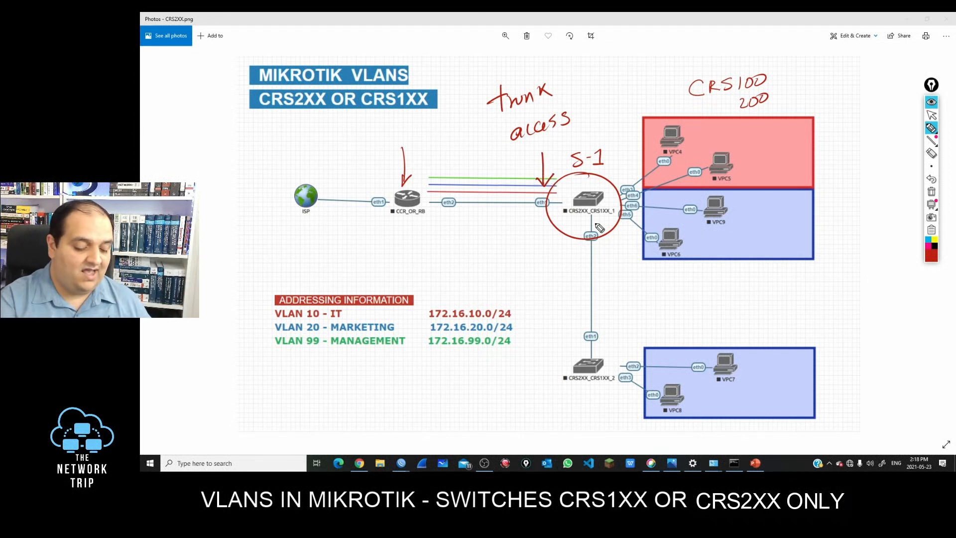
# Draw an arrow from the first switch down toward the second, then circle the second switch and label it "S-2".
pyautogui.moveTo(584, 211); pyautogui.dragTo(579, 298)
pyautogui.moveTo(573, 289); pyautogui.dragTo(587, 288)
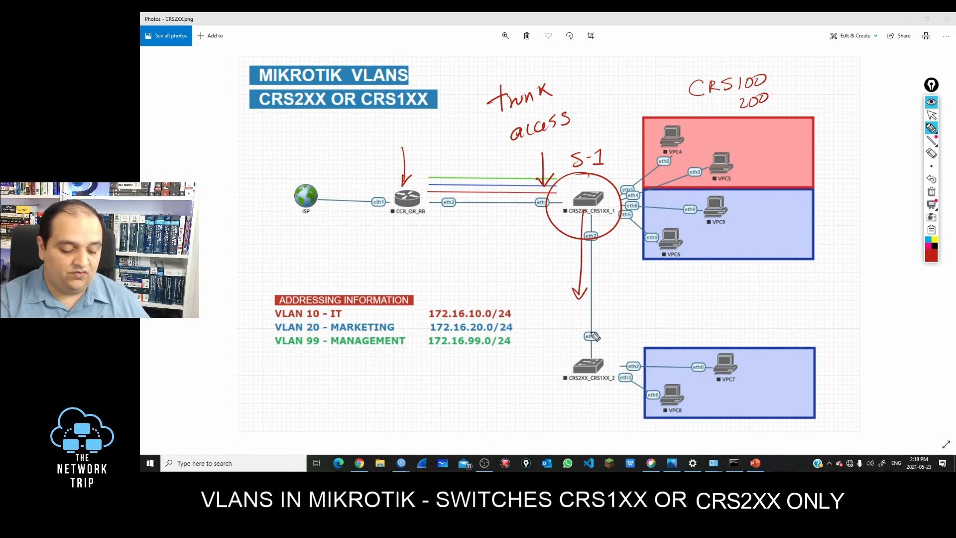
pyautogui.moveTo(592, 331)
pyautogui.mouseDown()
pyautogui.moveTo(614, 330)
pyautogui.moveTo(545, 355)
pyautogui.mouseUp()
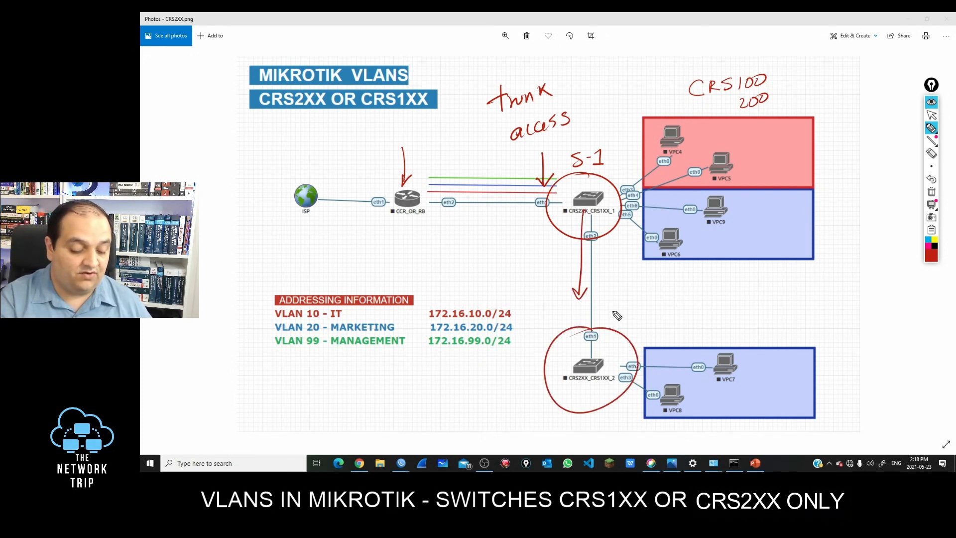
pyautogui.moveTo(619, 312)
pyautogui.mouseDown()
pyautogui.moveTo(603, 327)
pyautogui.moveTo(618, 321)
pyautogui.mouseUp()
pyautogui.moveTo(622, 311)
pyautogui.mouseDown()
pyautogui.moveTo(622, 328)
pyautogui.moveTo(637, 329)
pyautogui.mouseUp()
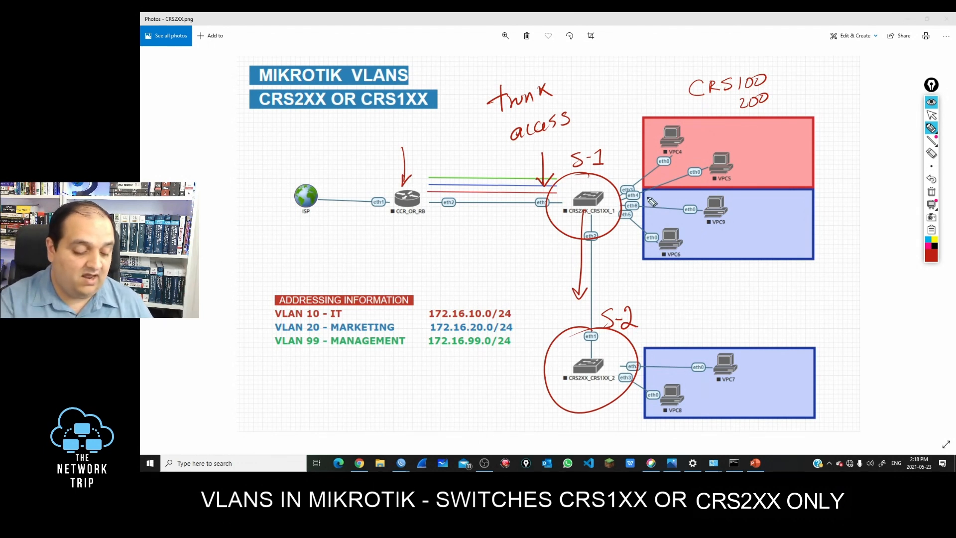
# Circle the first switch's PC-facing ports and mark the red and blue PC groups with arrows, circling their VLAN 10 and VLAN 20 entries.
pyautogui.moveTo(637, 167)
pyautogui.mouseDown()
pyautogui.moveTo(615, 252)
pyautogui.moveTo(630, 155)
pyautogui.moveTo(620, 180)
pyautogui.mouseUp()
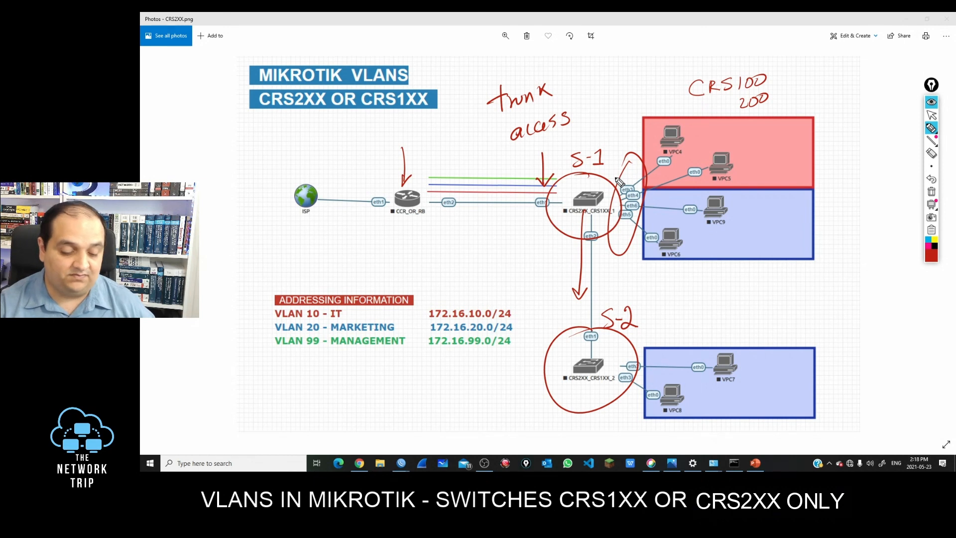
pyautogui.moveTo(838, 142)
pyautogui.mouseDown()
pyautogui.moveTo(786, 165)
pyautogui.moveTo(809, 160)
pyautogui.mouseUp()
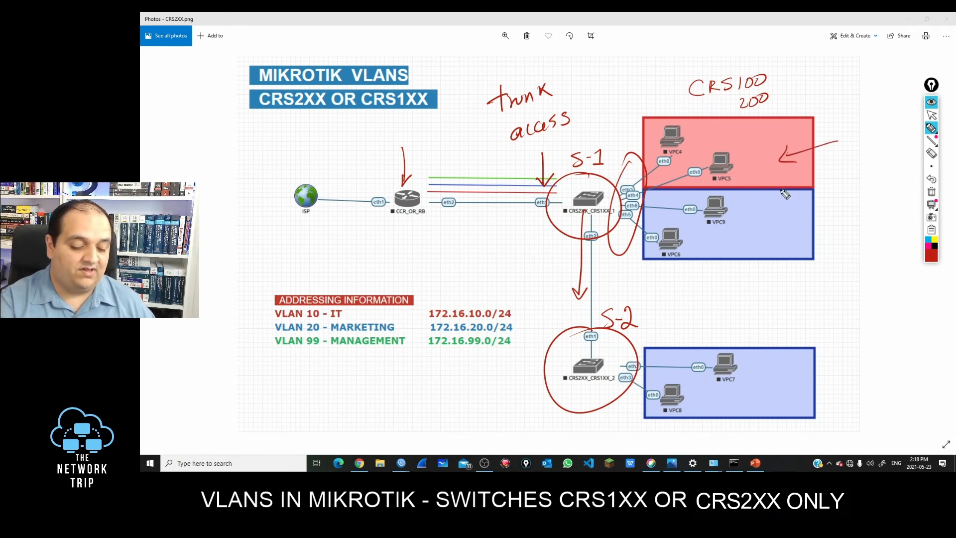
pyautogui.moveTo(354, 302); pyautogui.dragTo(377, 307)
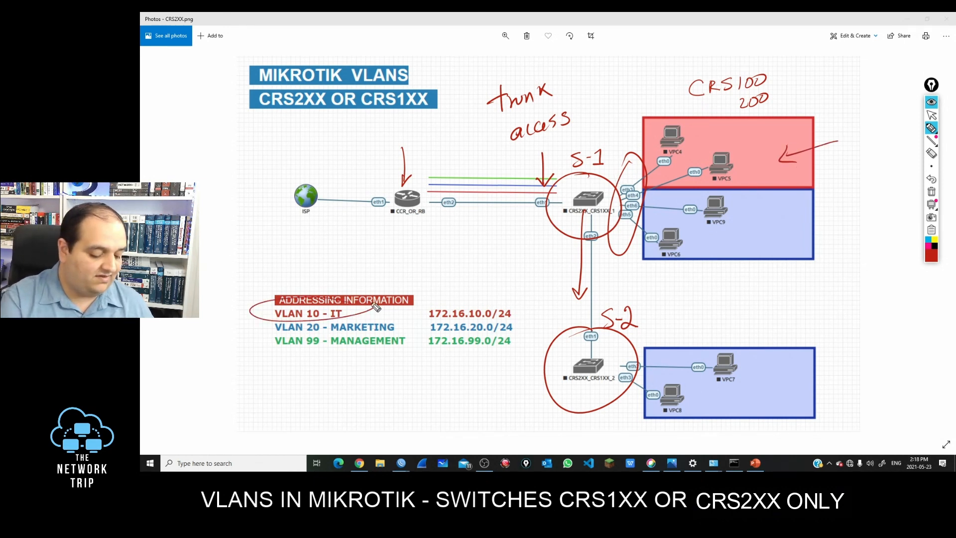
pyautogui.moveTo(835, 197)
pyautogui.mouseDown()
pyautogui.moveTo(777, 236)
pyautogui.moveTo(808, 234)
pyautogui.mouseUp()
pyautogui.moveTo(405, 323)
pyautogui.mouseDown()
pyautogui.moveTo(266, 335)
pyautogui.moveTo(393, 318)
pyautogui.mouseUp()
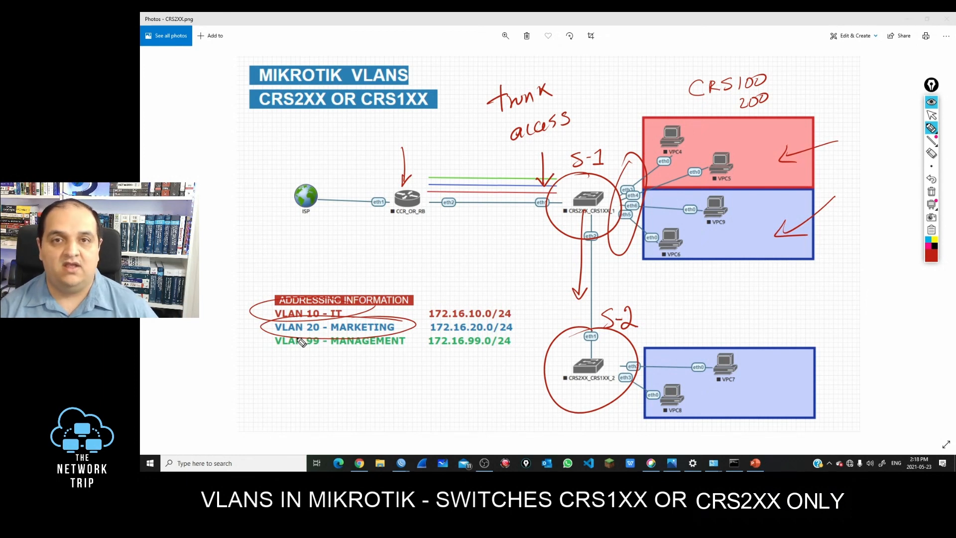
# Draw a line into the red PC group, circle the CCR_OR_RB router, and add a stroke toward the router from below.
pyautogui.moveTo(785, 107); pyautogui.dragTo(752, 144)
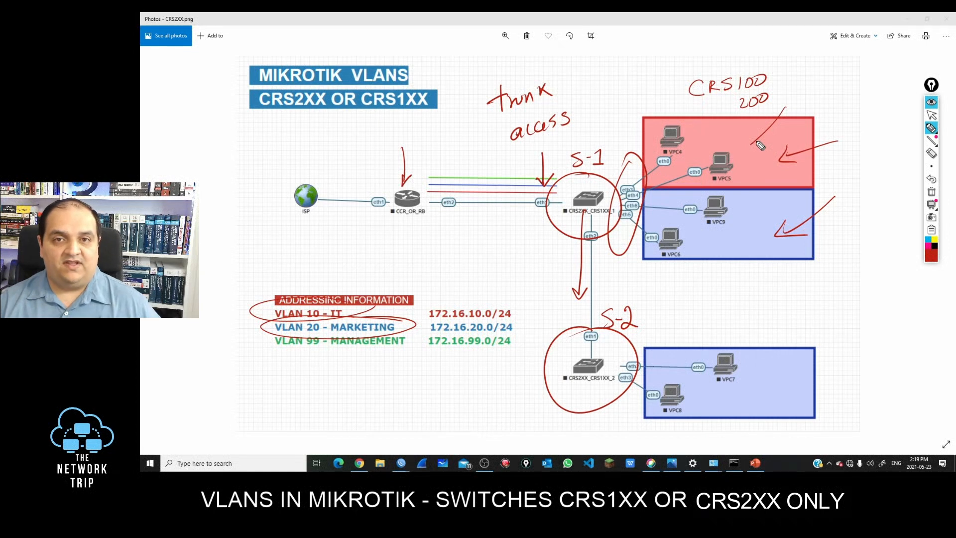
pyautogui.moveTo(416, 139)
pyautogui.mouseDown()
pyautogui.moveTo(398, 264)
pyautogui.moveTo(394, 154)
pyautogui.mouseUp()
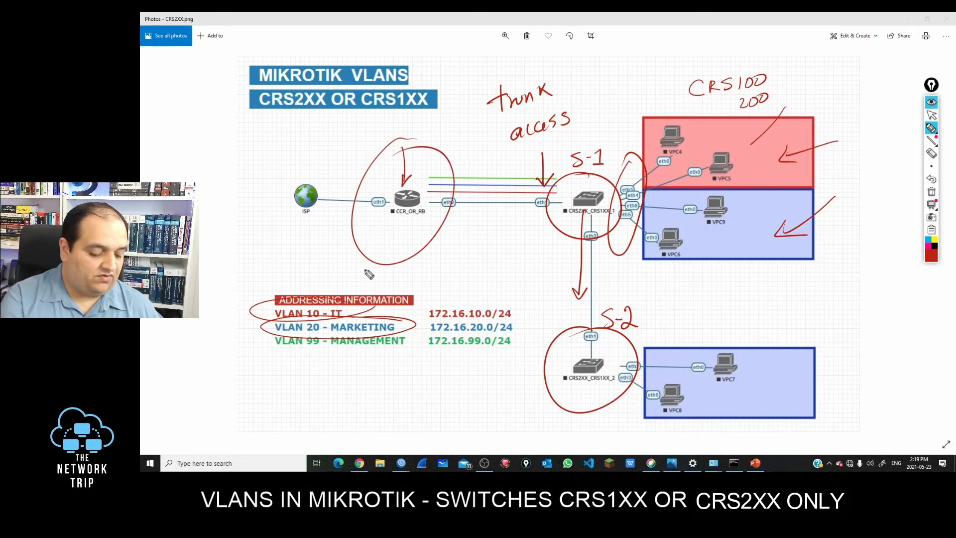
pyautogui.moveTo(361, 276); pyautogui.dragTo(415, 217)
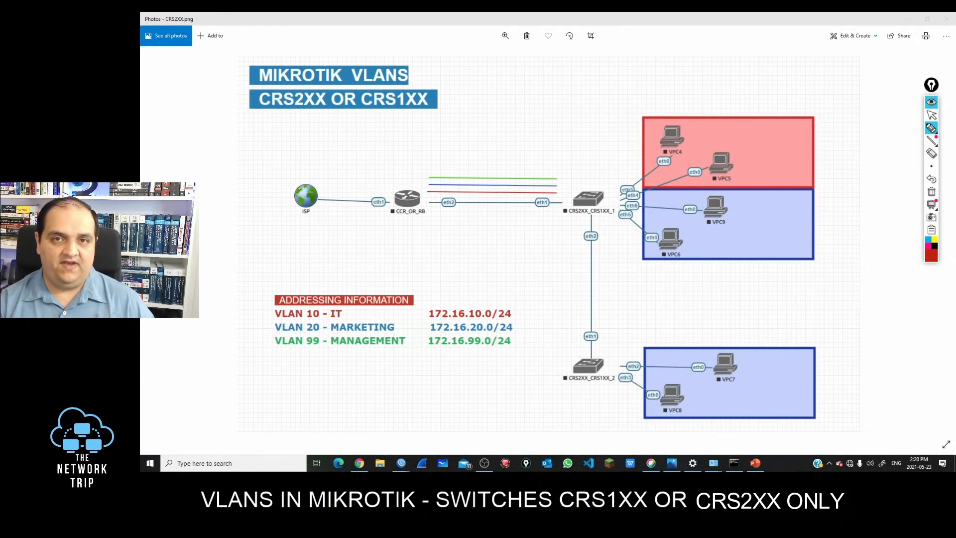
# Box the router with an outgoing arrow and mark the first switch with an arrow and circle, then clear all annotations.
pyautogui.moveTo(377, 154)
pyautogui.mouseDown()
pyautogui.moveTo(374, 257)
pyautogui.moveTo(448, 151)
pyautogui.moveTo(378, 154)
pyautogui.mouseUp()
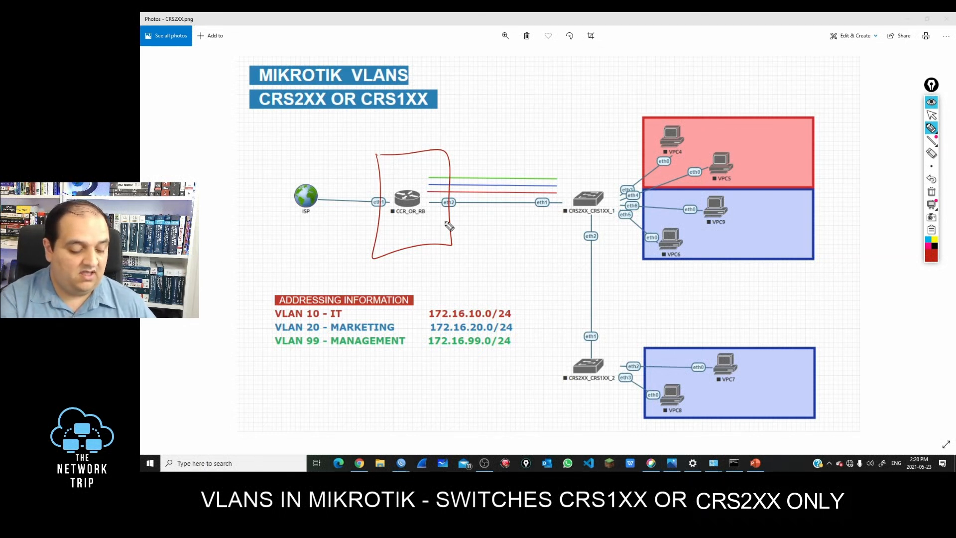
pyautogui.moveTo(434, 222); pyautogui.dragTo(503, 228)
pyautogui.moveTo(590, 142)
pyautogui.mouseDown()
pyautogui.moveTo(593, 232)
pyautogui.moveTo(623, 185)
pyautogui.mouseUp()
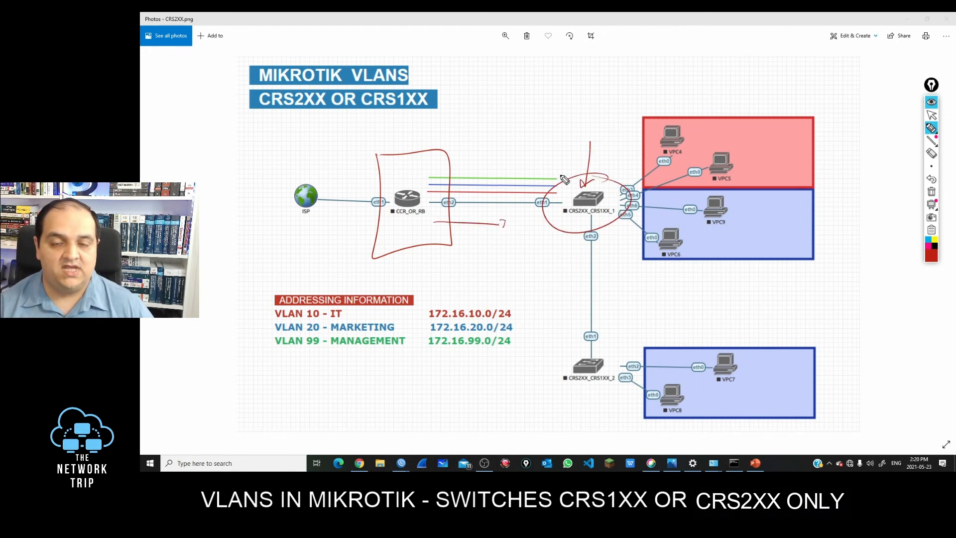
pyautogui.click(930, 192)
pyautogui.click(932, 115)
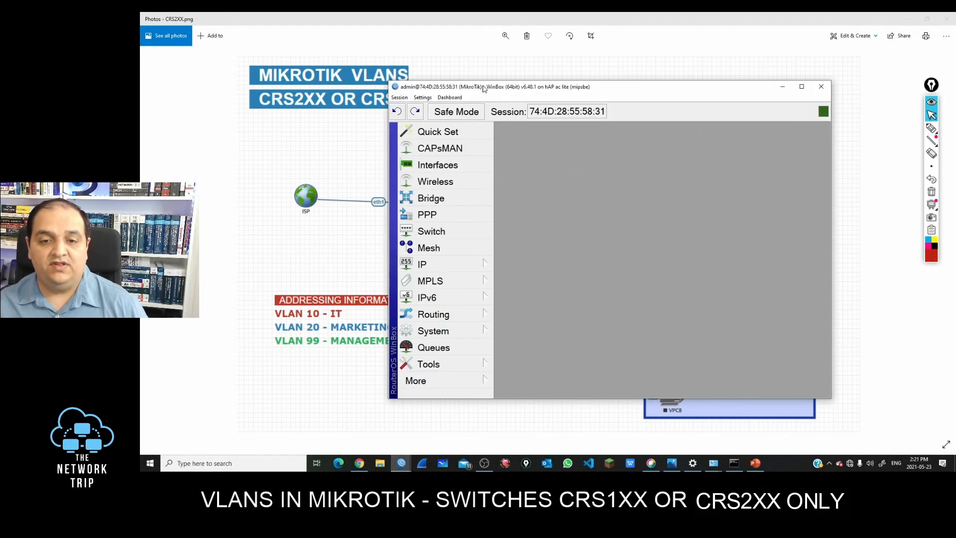
# Move and enlarge the WinBox window beside the diagram, and show the router's interface list maximized inside it.
pyautogui.moveTo(483, 86); pyautogui.dragTo(583, 79)
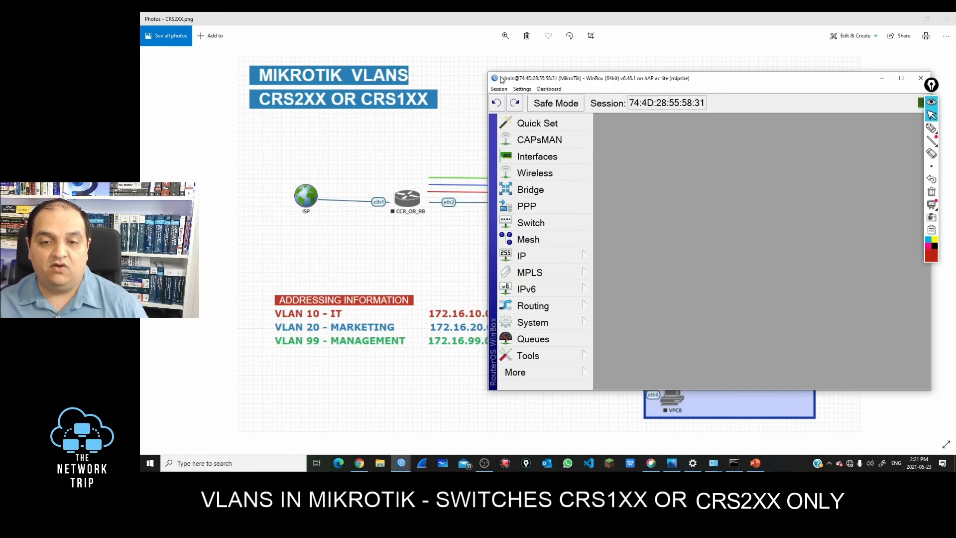
pyautogui.moveTo(487, 71); pyautogui.dragTo(507, 41)
pyautogui.click(573, 126)
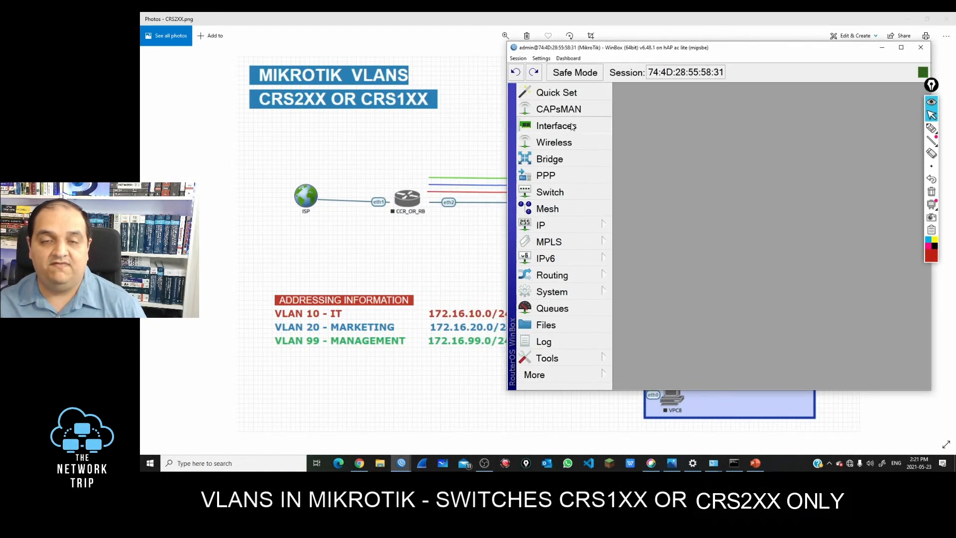
pyautogui.click(668, 218)
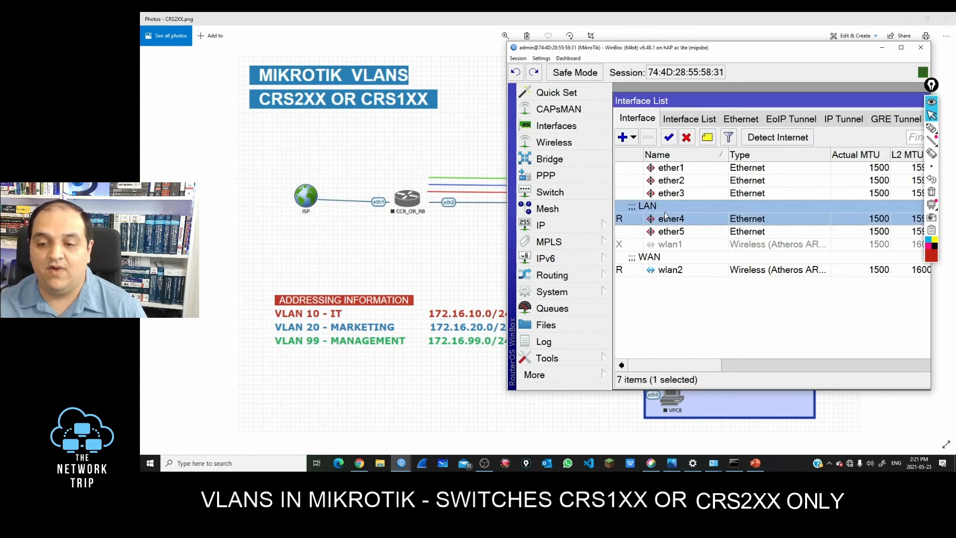
pyautogui.click(671, 268)
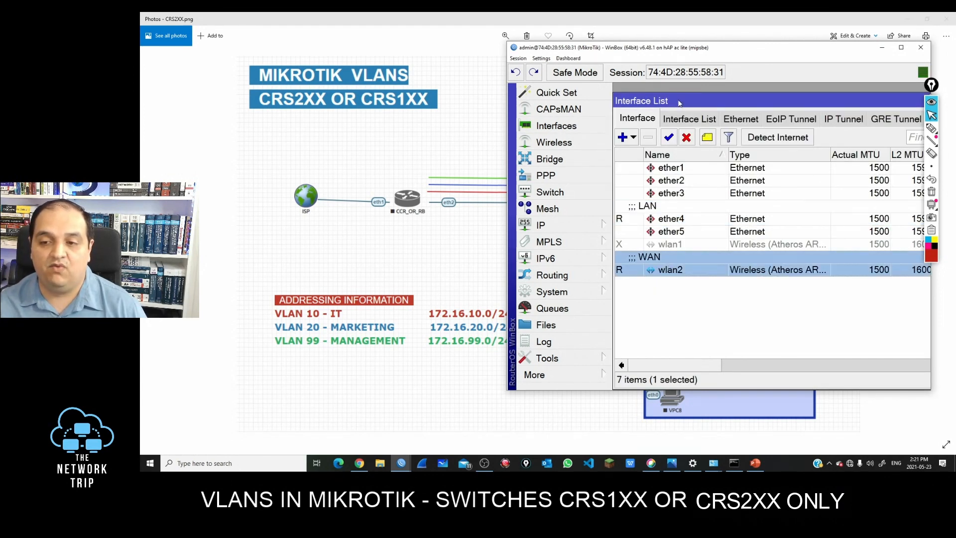
pyautogui.doubleClick(679, 101)
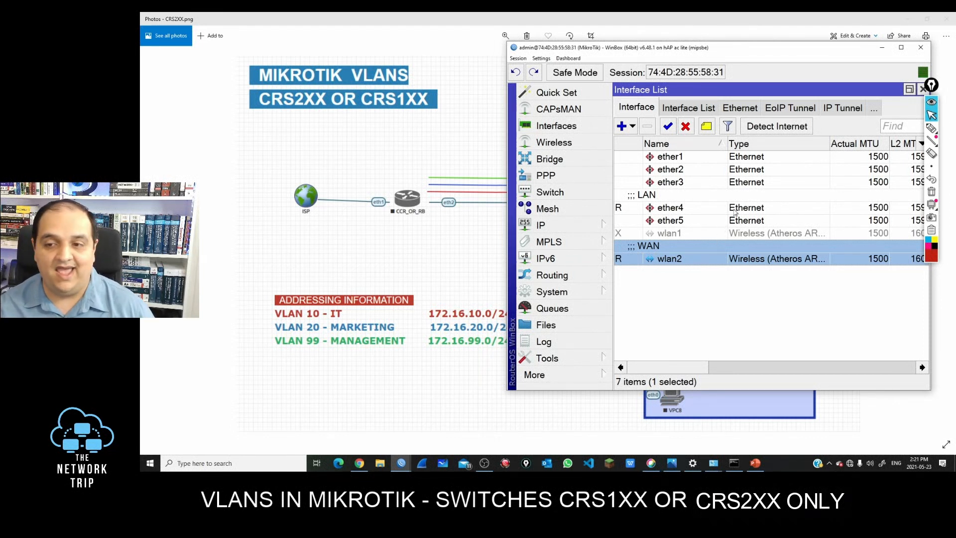
# Create a VLAN interface named vlan-10 with VLAN ID 10 on ether4.
pyautogui.click(871, 110)
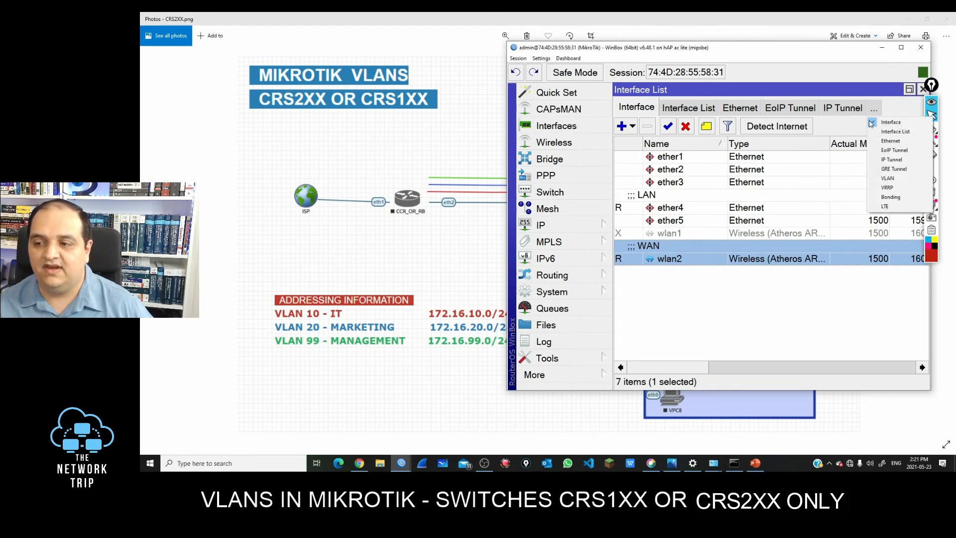
pyautogui.click(888, 181)
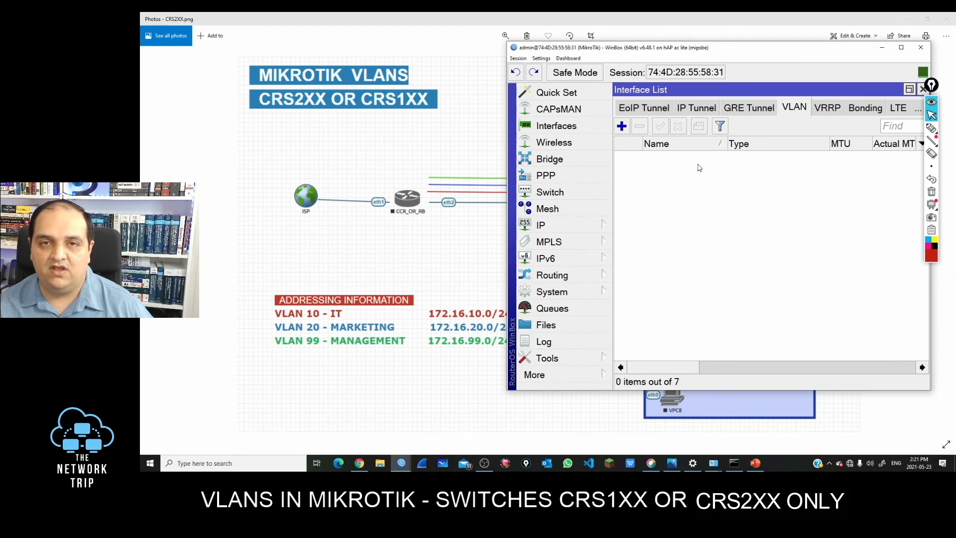
pyautogui.click(622, 126)
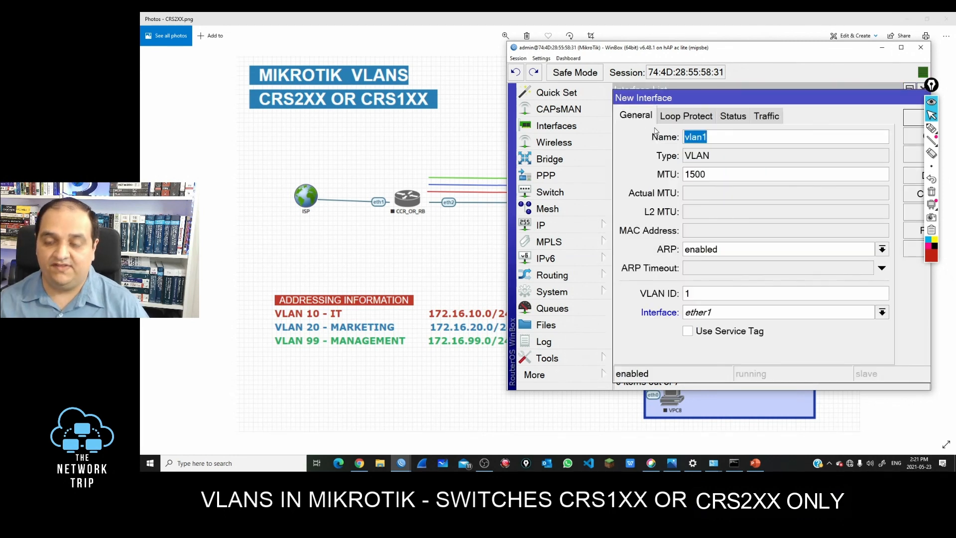
pyautogui.write('vlan-10')
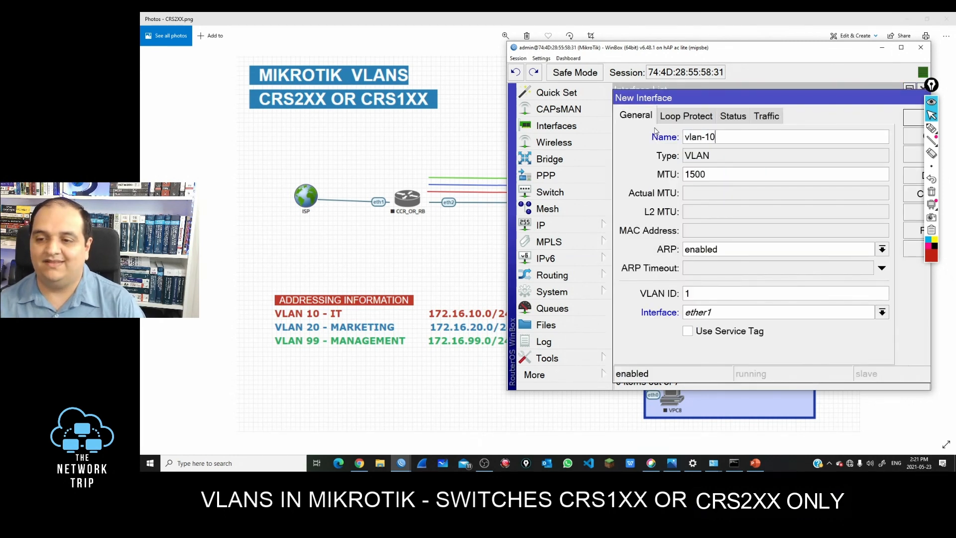
pyautogui.doubleClick(696, 294)
pyautogui.write('10')
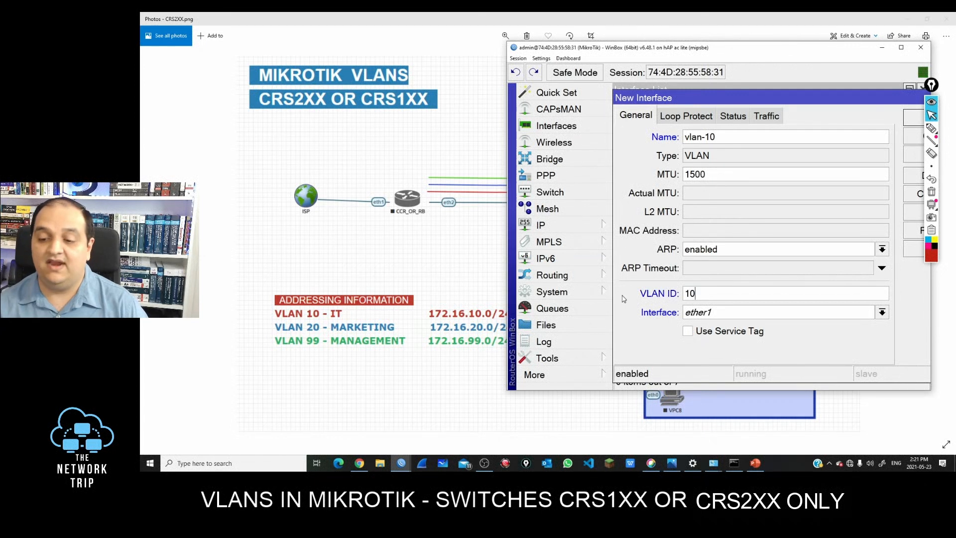
pyautogui.click(704, 312)
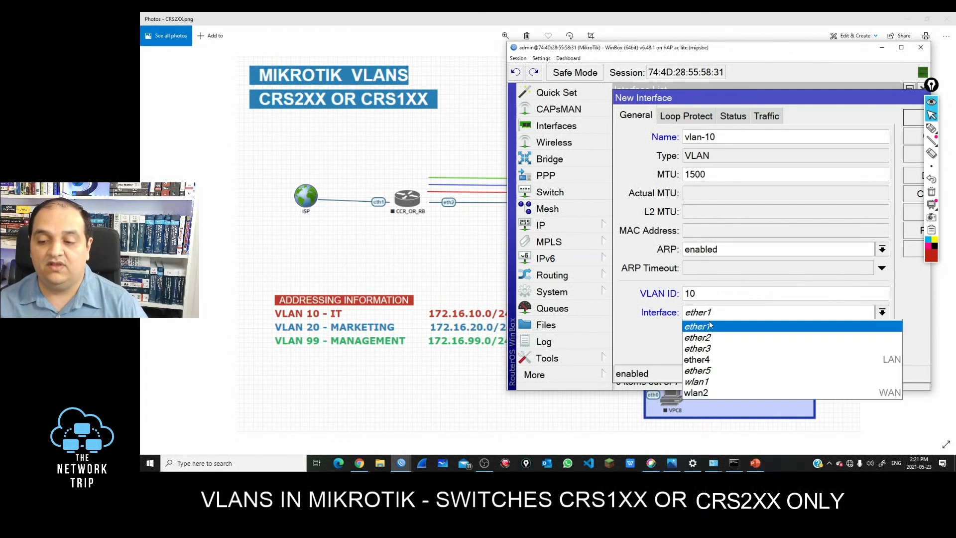
pyautogui.click(720, 364)
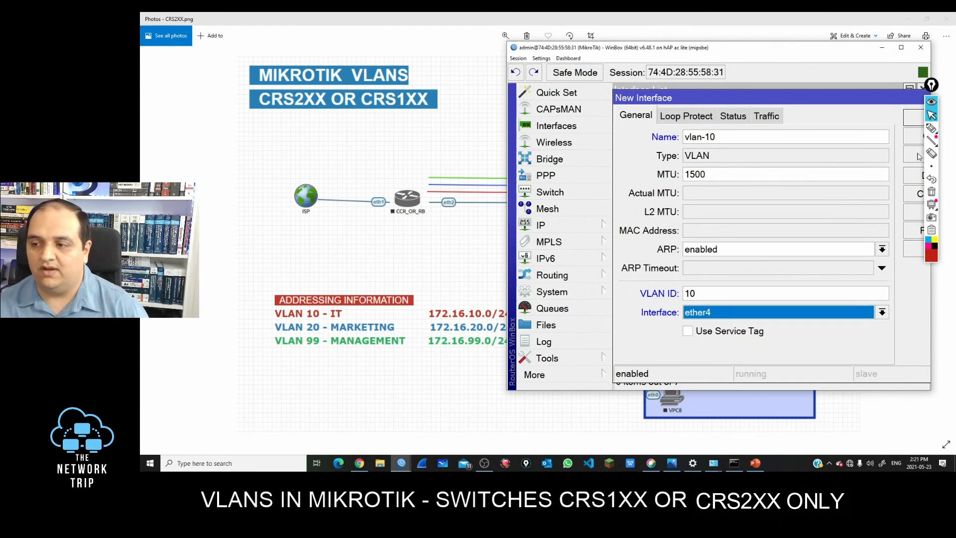
pyautogui.click(914, 117)
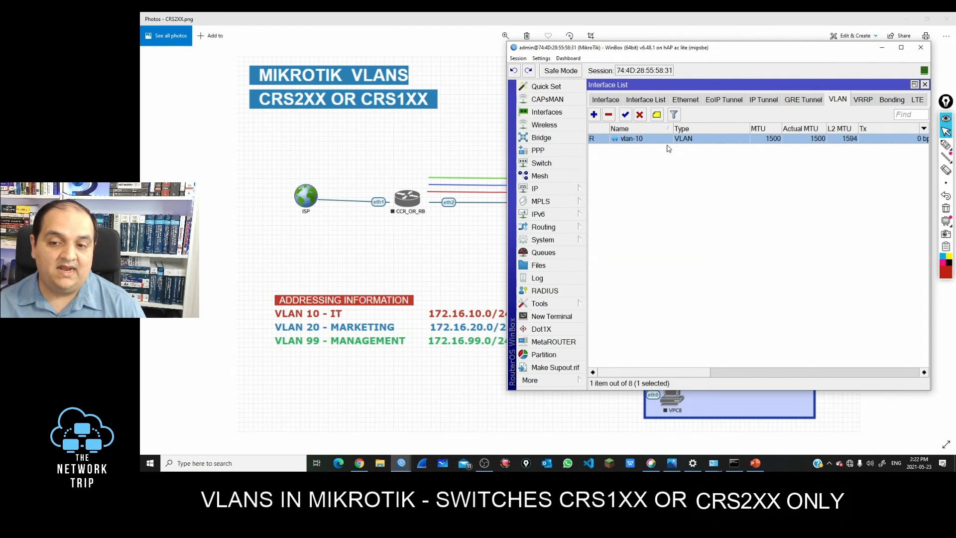
# Create a VLAN interface named vlan-20 with VLAN ID 20 on ether4.
pyautogui.click(595, 116)
pyautogui.write('vlan-209')
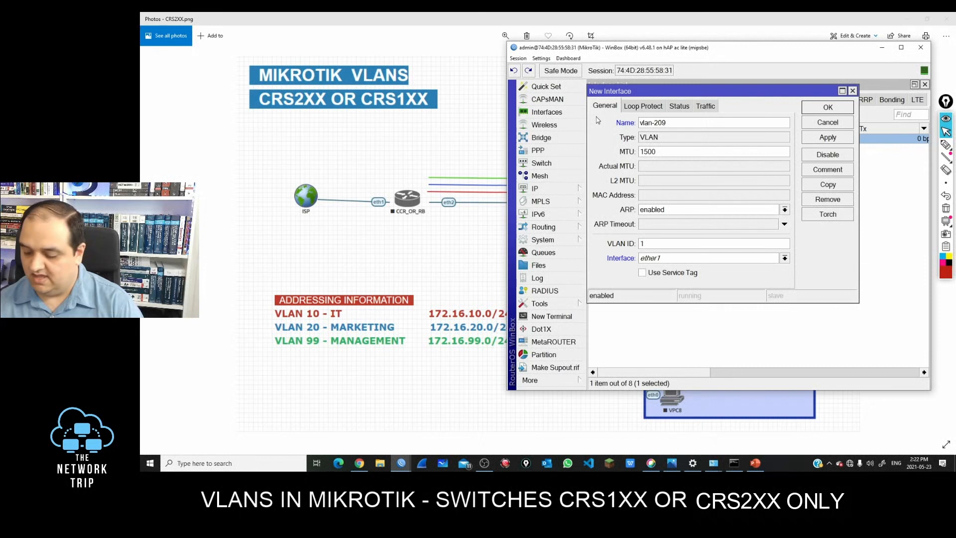
pyautogui.press('BackSpace')
pyautogui.doubleClick(666, 243)
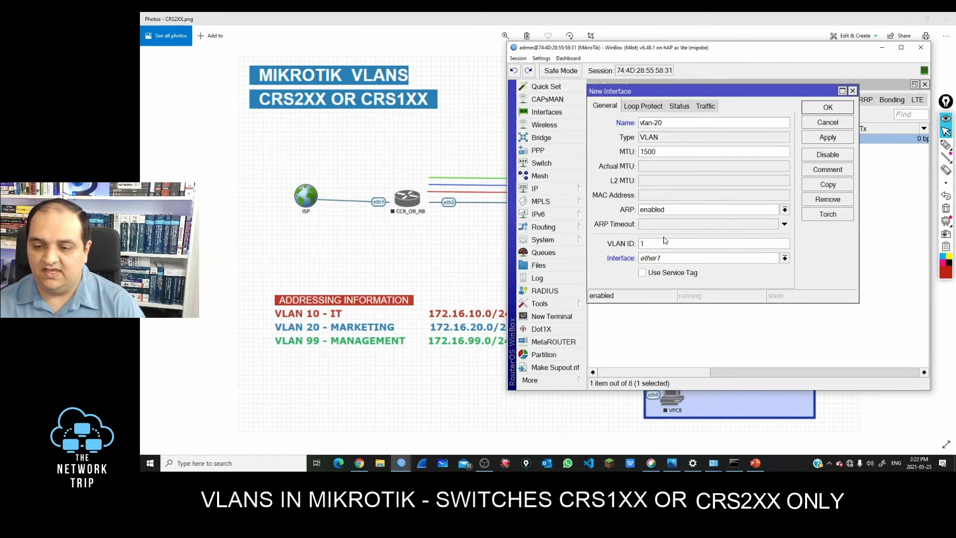
pyautogui.write('20')
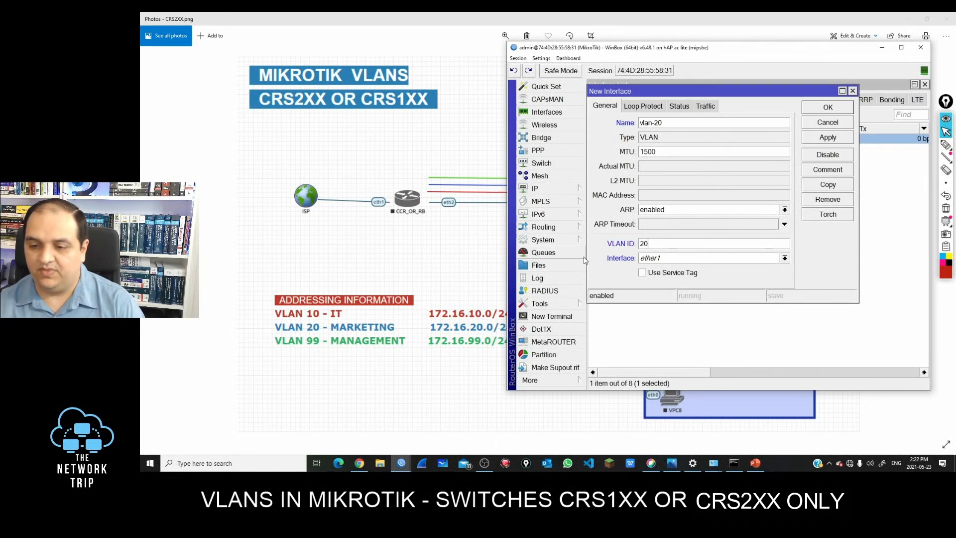
pyautogui.click(644, 259)
pyautogui.click(661, 292)
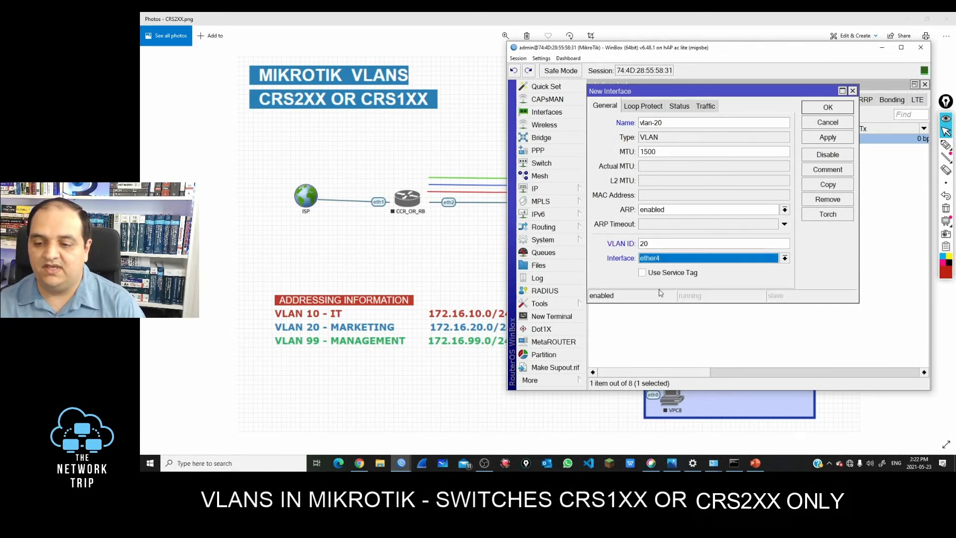
pyautogui.click(821, 113)
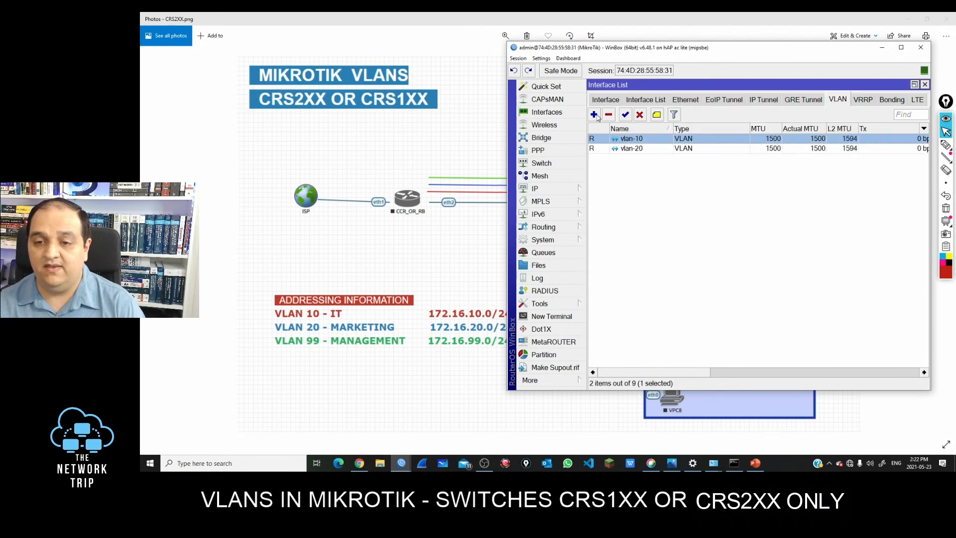
# Create a VLAN interface named vlan-99 with VLAN ID 99 on ether4.
pyautogui.click(594, 114)
pyautogui.write('vlan-9')
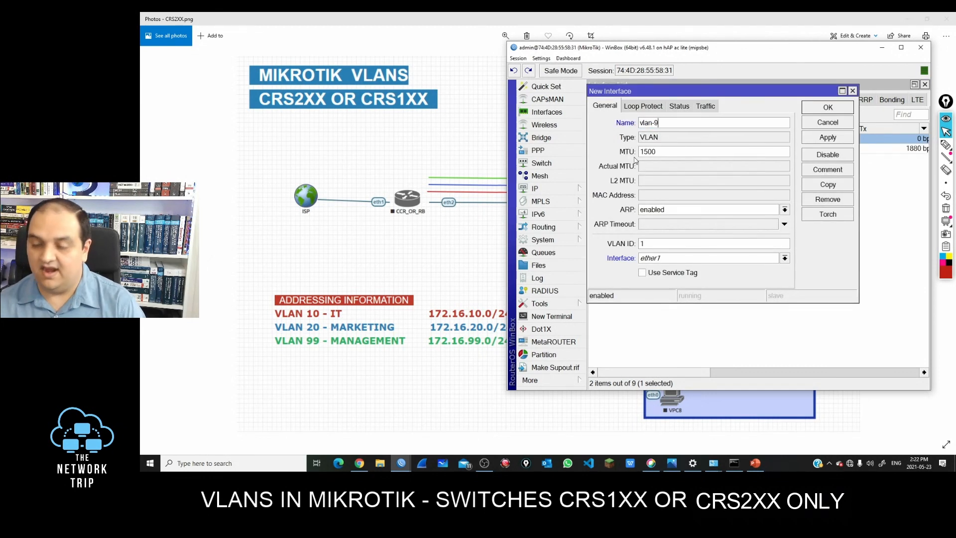
pyautogui.write('9')
pyautogui.doubleClick(646, 243)
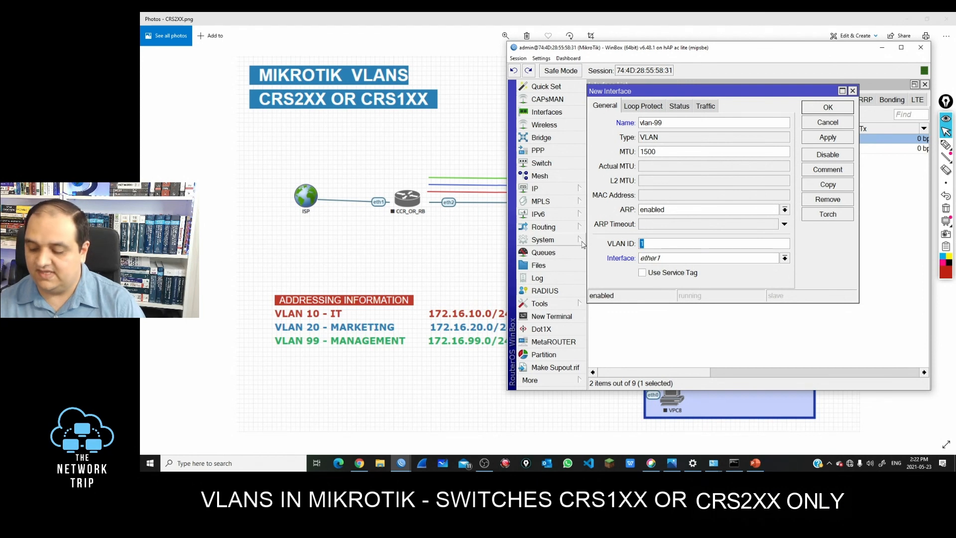
pyautogui.write('99')
pyautogui.click(667, 258)
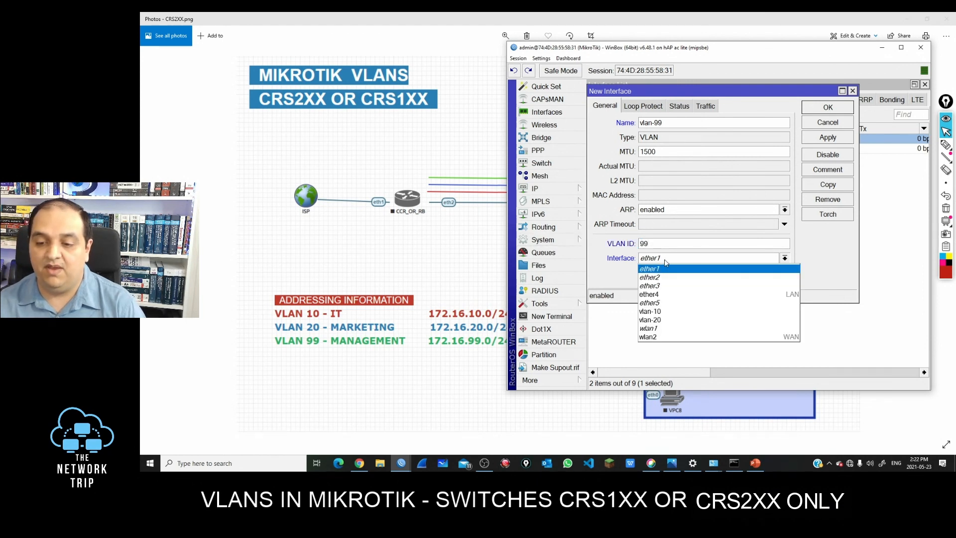
pyautogui.click(658, 294)
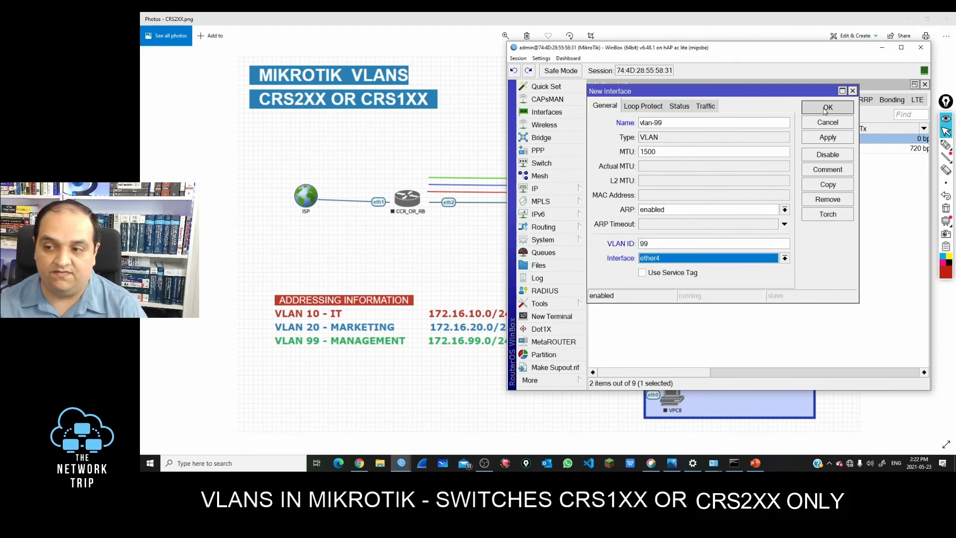
pyautogui.click(827, 108)
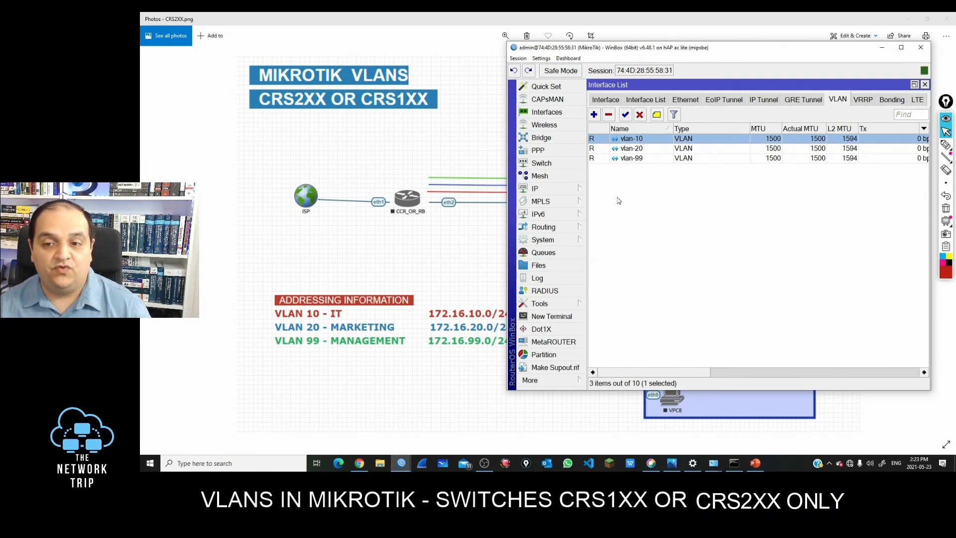
# Show the router's IP address list and assign 172.16.10.1/24 to the vlan-10 interface.
pyautogui.click(577, 190)
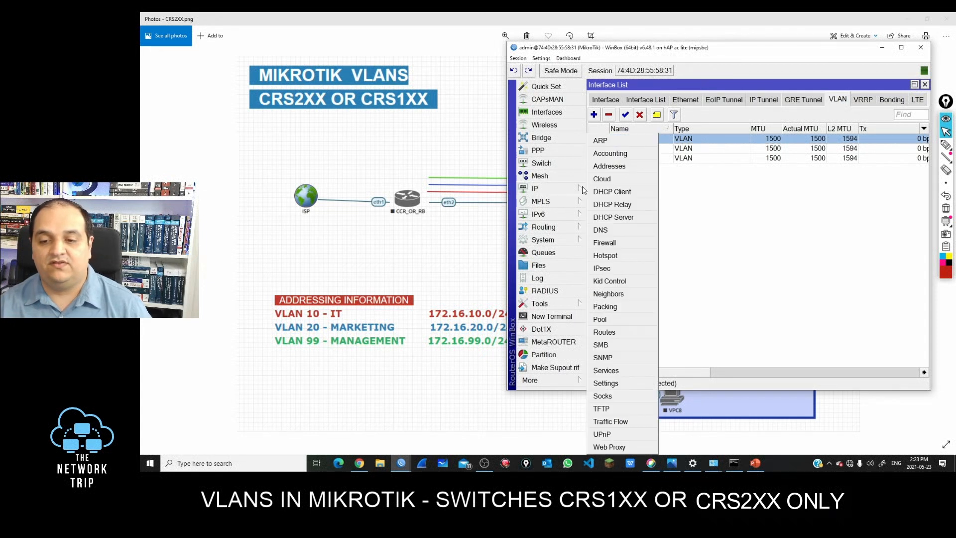
pyautogui.click(607, 172)
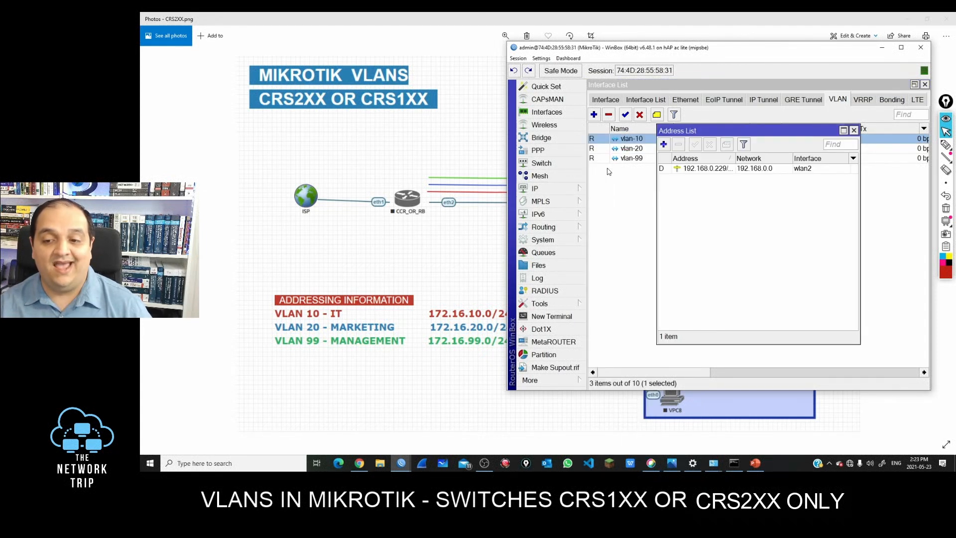
pyautogui.moveTo(667, 133); pyautogui.dragTo(632, 115)
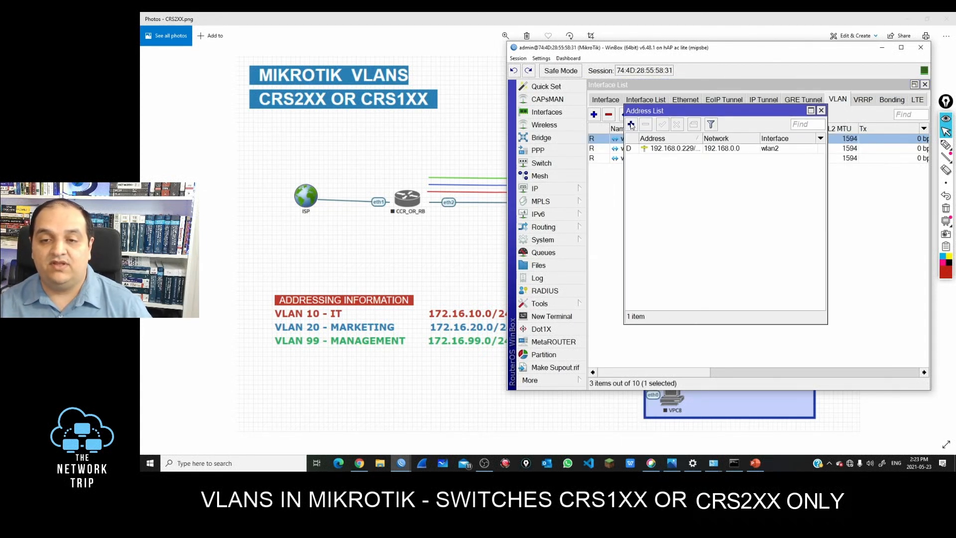
pyautogui.click(631, 124)
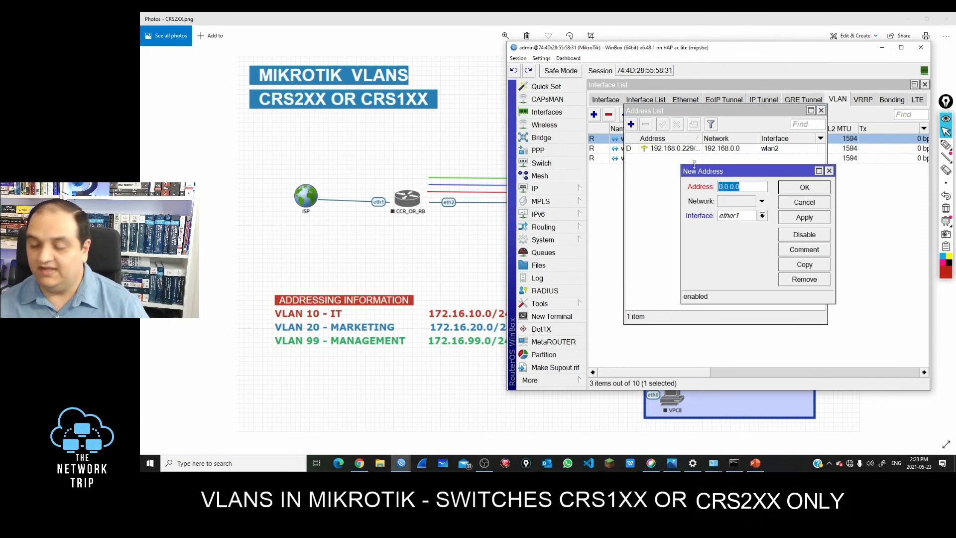
pyautogui.write('172.16.1')
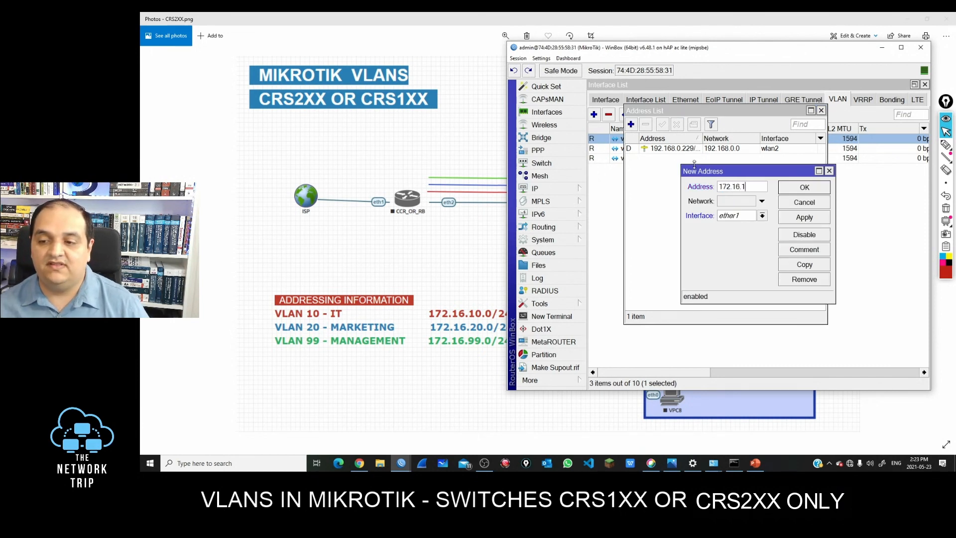
pyautogui.write('0.1/24')
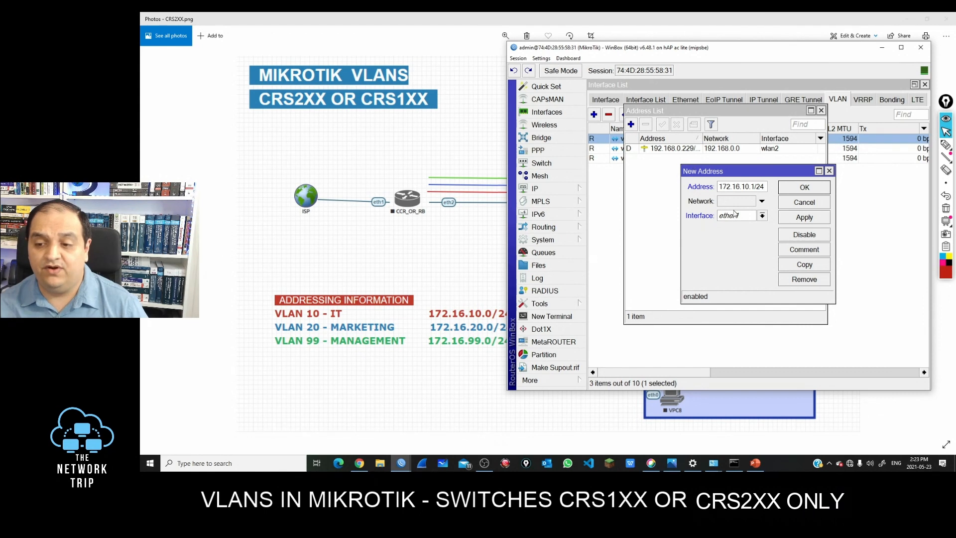
pyautogui.click(735, 214)
pyautogui.click(743, 271)
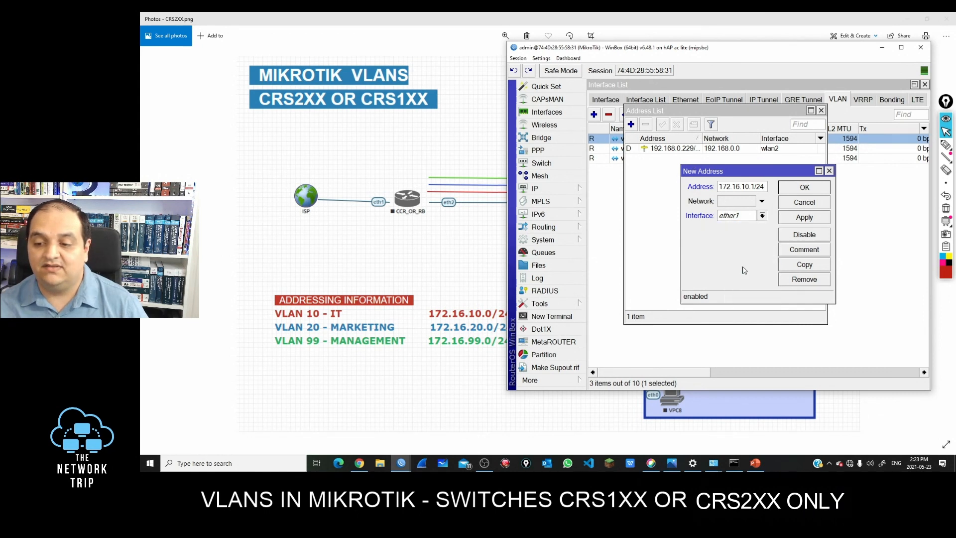
pyautogui.click(804, 187)
# Assign the IP address 172.16.20.1/24 to the vlan-20 interface.
pyautogui.click(631, 124)
pyautogui.write('1')
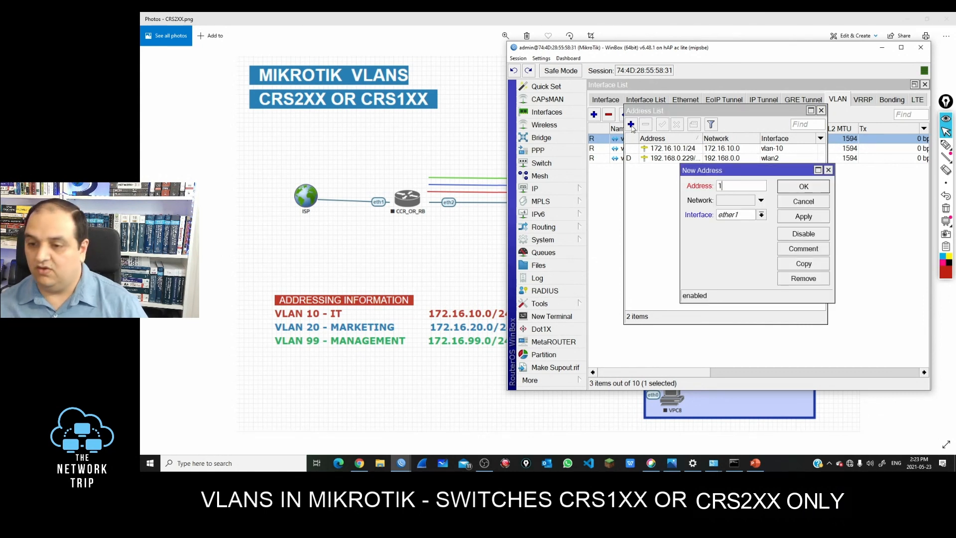
pyautogui.write('72.16.20.1')
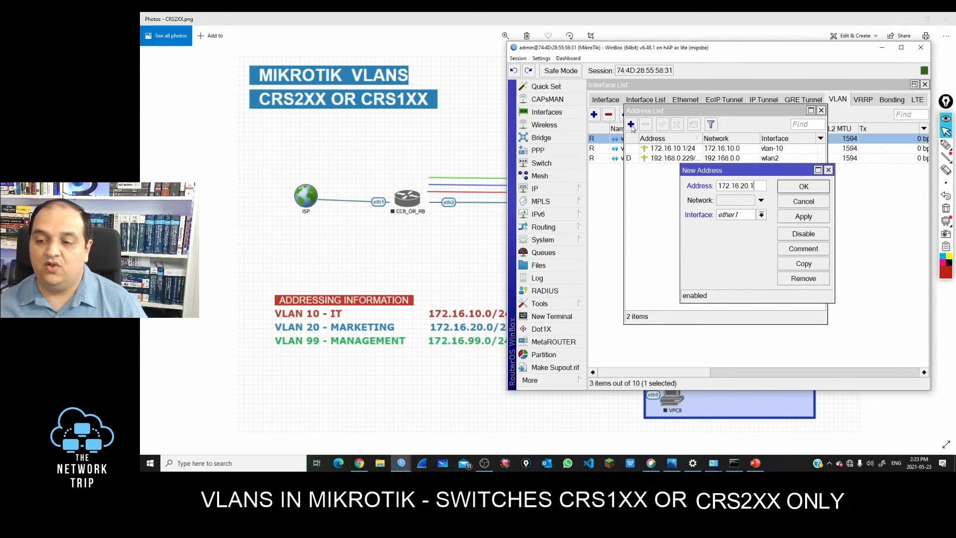
pyautogui.write('/24')
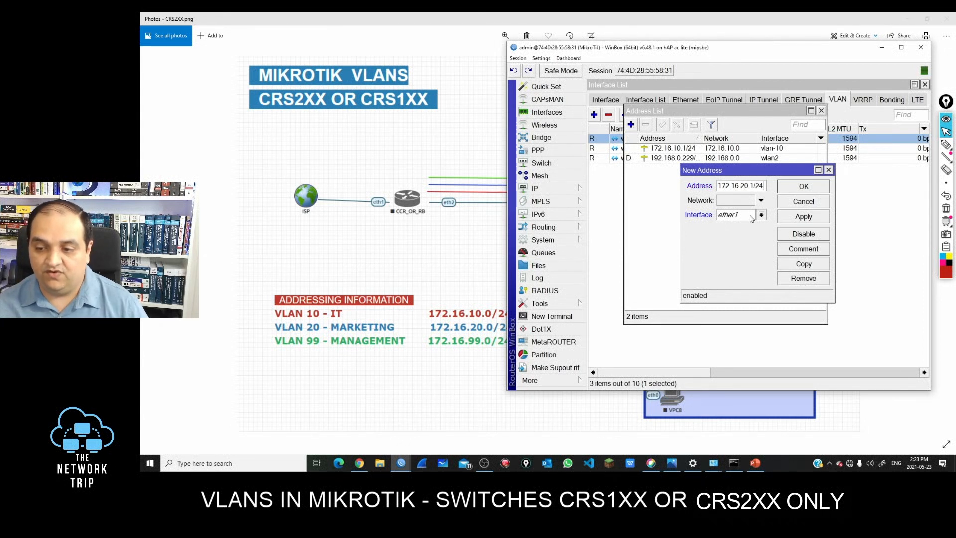
pyautogui.click(761, 215)
pyautogui.click(746, 280)
pyautogui.click(802, 187)
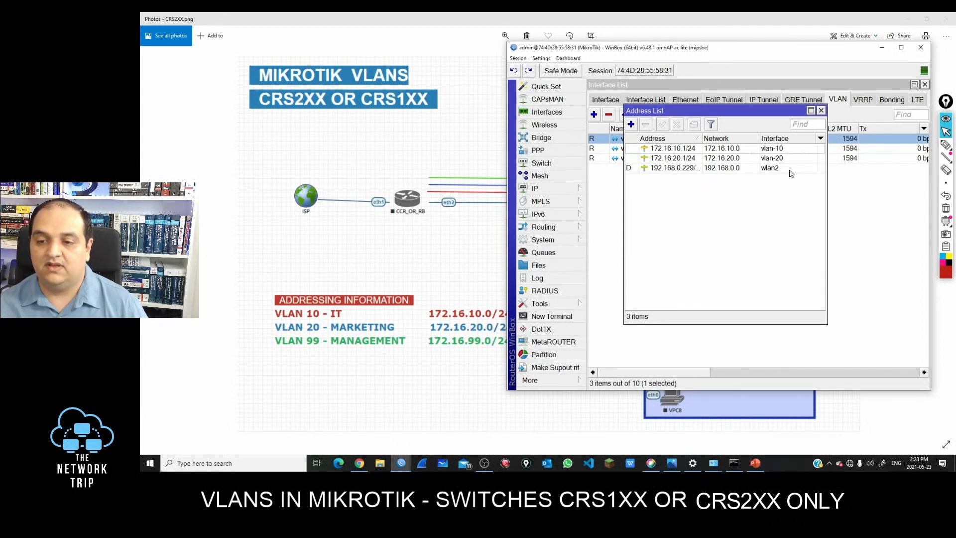
# Assign the IP address 172.16.99.1/24 to the vlan-99 interface.
pyautogui.click(630, 124)
pyautogui.write('1')
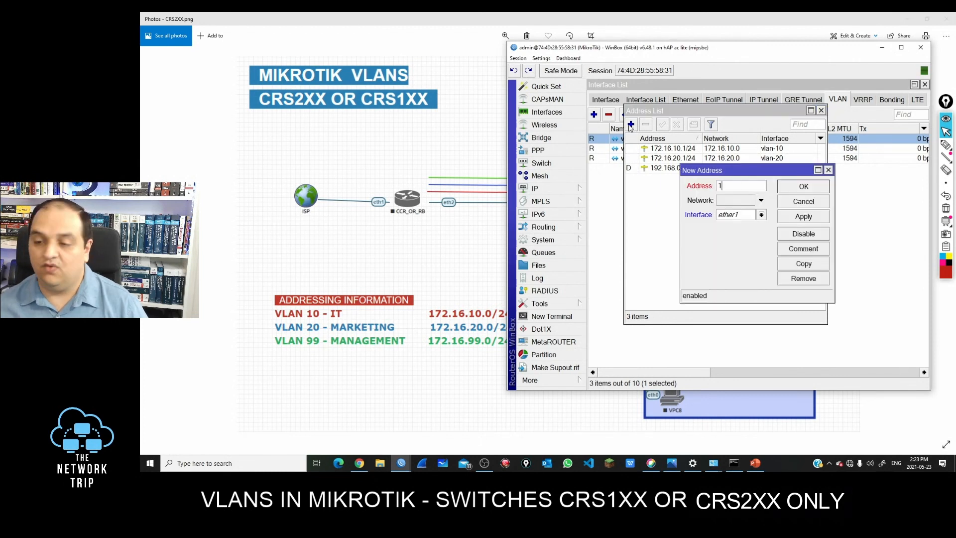
pyautogui.write('72.16.99.1')
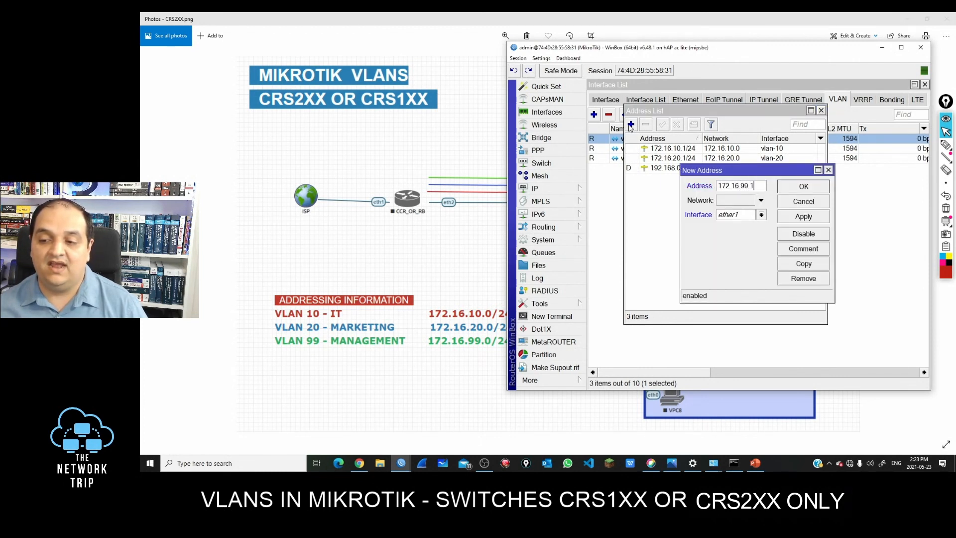
pyautogui.write('/24')
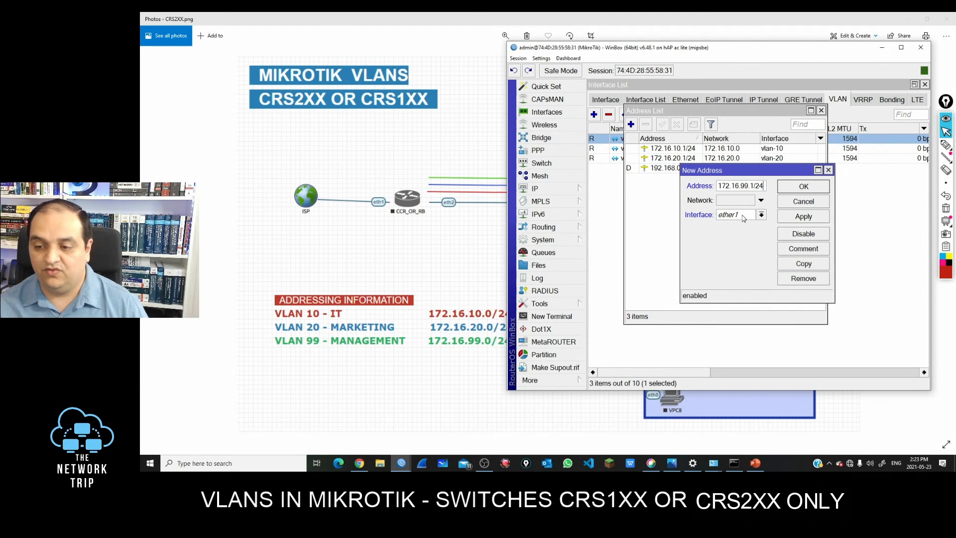
pyautogui.click(744, 219)
pyautogui.click(762, 286)
pyautogui.click(801, 187)
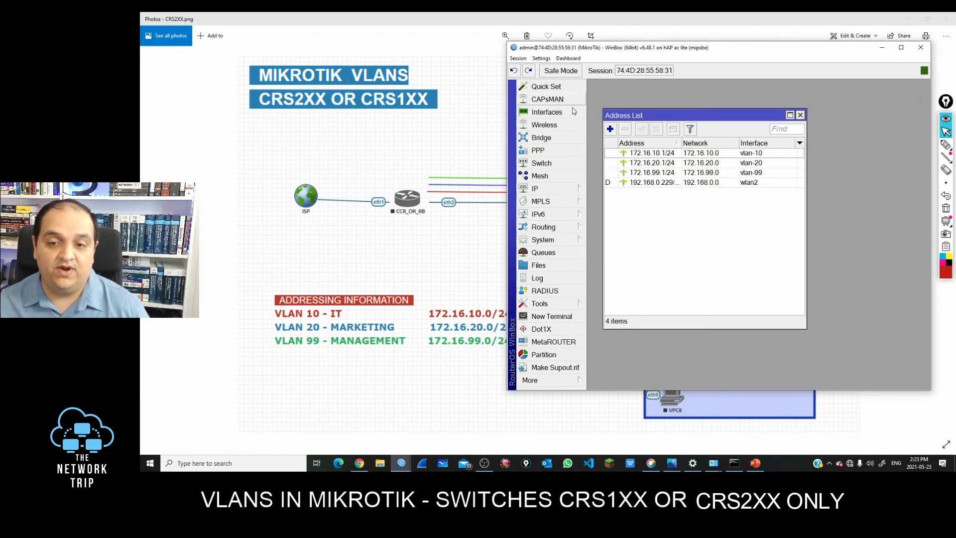
# Examine the router's interface list to check the VLAN interfaces nested under the LAN port ether4.
pyautogui.click(547, 112)
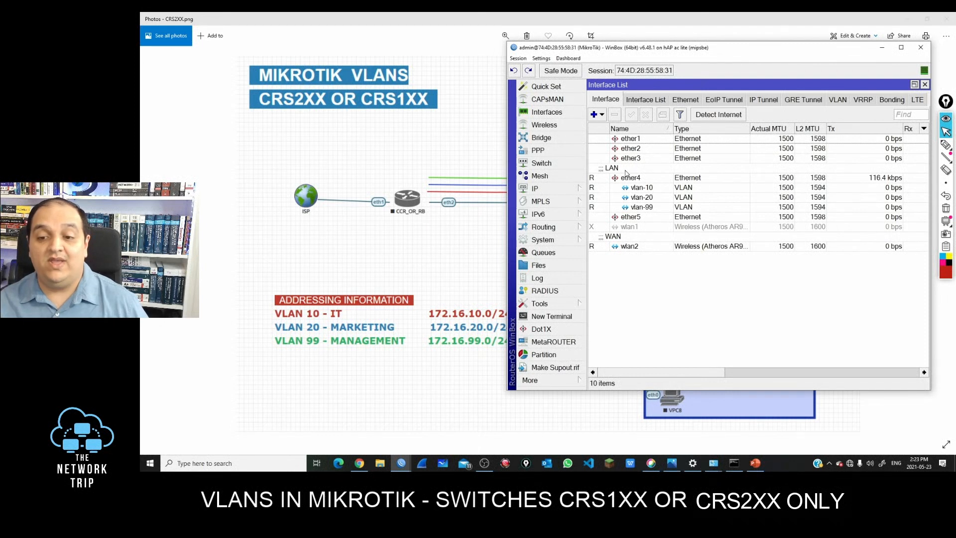
pyautogui.click(626, 172)
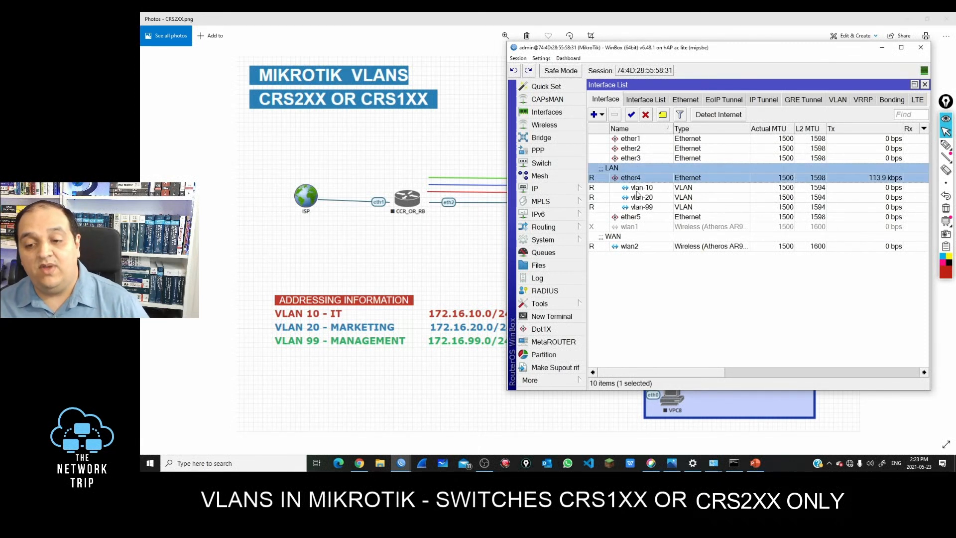
pyautogui.click(638, 190)
pyautogui.click(639, 198)
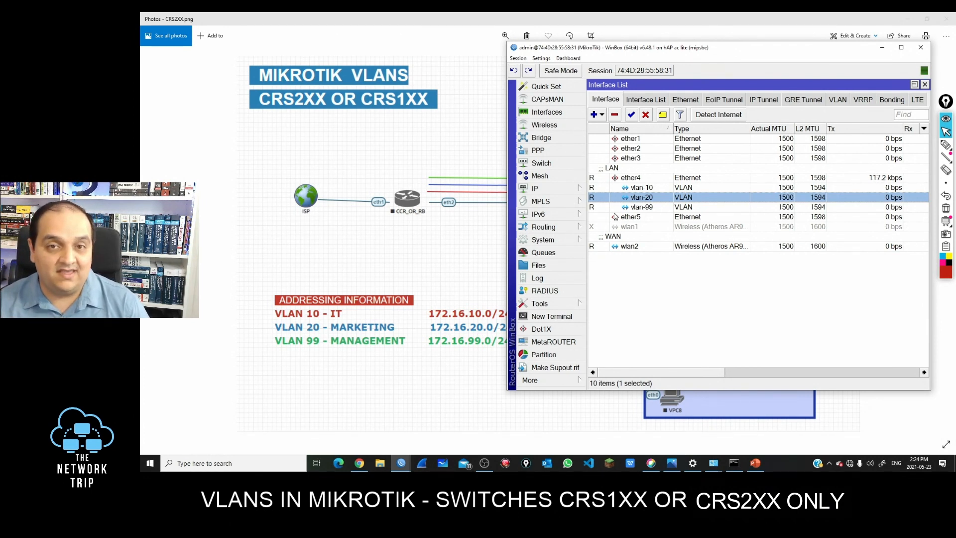
pyautogui.click(691, 264)
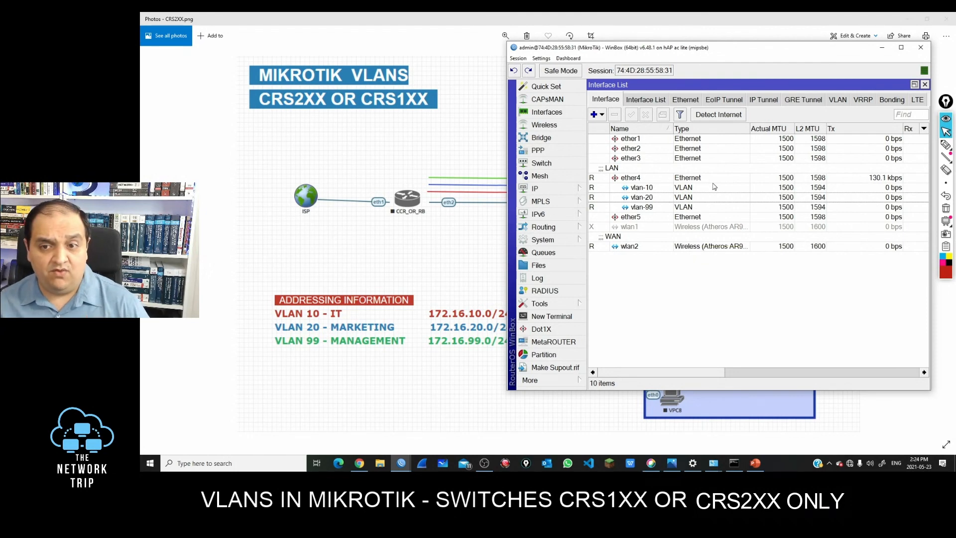
# Minimize the router's WinBox window, then circle the first switch on the diagram in red and label it S-1.
pyautogui.click(882, 47)
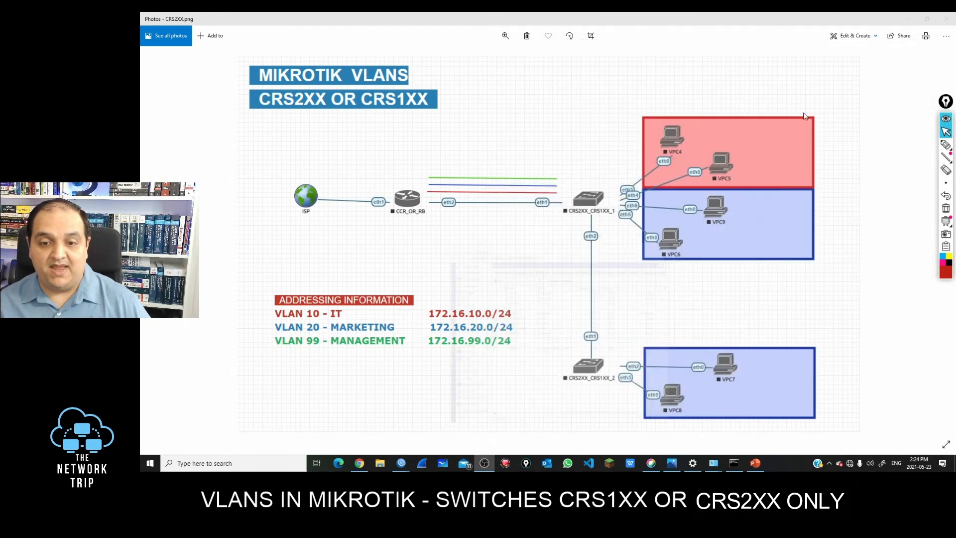
pyautogui.click(947, 145)
pyautogui.moveTo(546, 175)
pyautogui.mouseDown()
pyautogui.moveTo(539, 234)
pyautogui.moveTo(593, 174)
pyautogui.moveTo(535, 176)
pyautogui.mouseUp()
pyautogui.moveTo(563, 136)
pyautogui.mouseDown()
pyautogui.moveTo(586, 134)
pyautogui.moveTo(564, 165)
pyautogui.mouseUp()
pyautogui.moveTo(591, 145); pyautogui.dragTo(619, 141)
pyautogui.moveTo(619, 132); pyautogui.dragTo(637, 157)
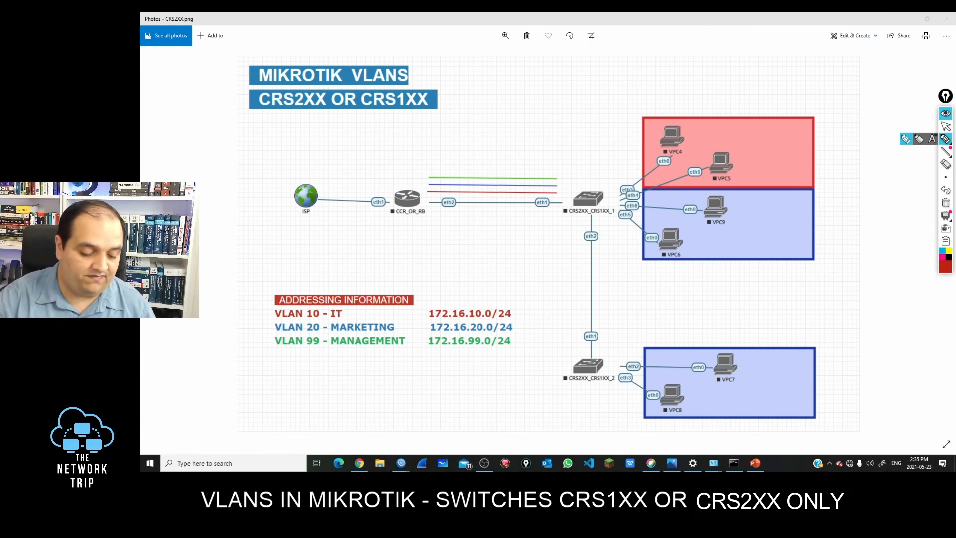
pyautogui.moveTo(590, 175)
pyautogui.mouseDown()
pyautogui.moveTo(588, 239)
pyautogui.moveTo(589, 165)
pyautogui.moveTo(570, 145)
pyautogui.moveTo(564, 160)
pyautogui.mouseUp()
pyautogui.moveTo(575, 146); pyautogui.dragTo(595, 159)
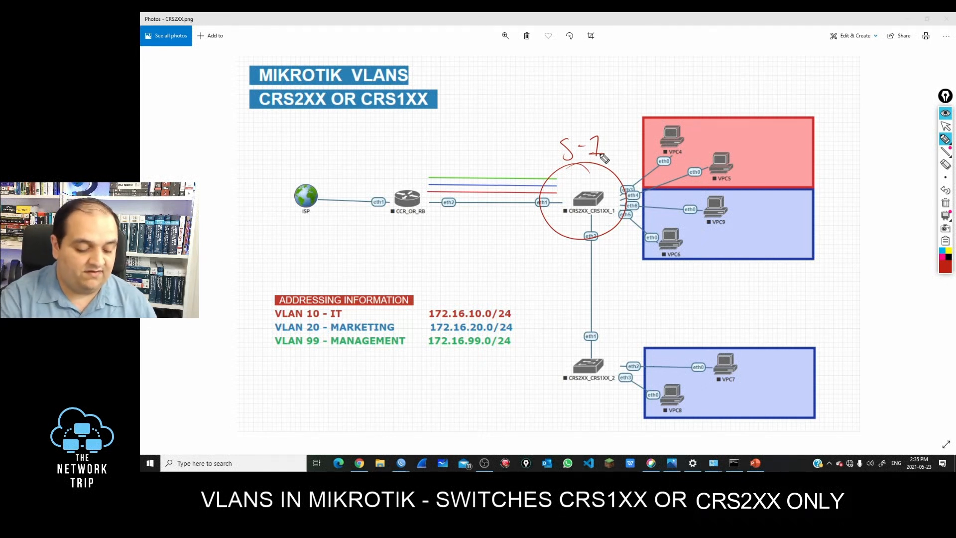
# Mark the first switch's router link, second-switch link and PC ports with arrows and a box, then clear all annotations.
pyautogui.moveTo(558, 215); pyautogui.dragTo(502, 223)
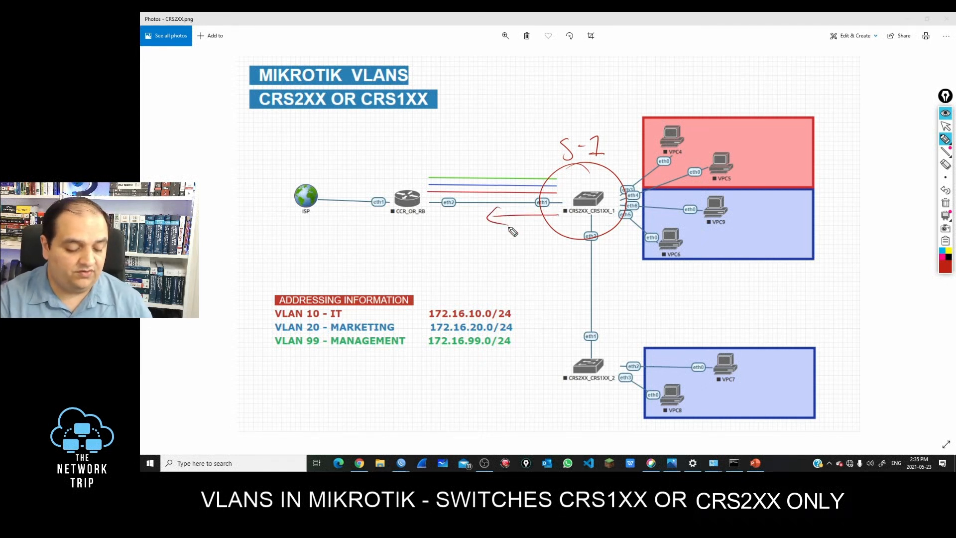
pyautogui.moveTo(574, 237)
pyautogui.mouseDown()
pyautogui.moveTo(574, 298)
pyautogui.moveTo(582, 291)
pyautogui.mouseUp()
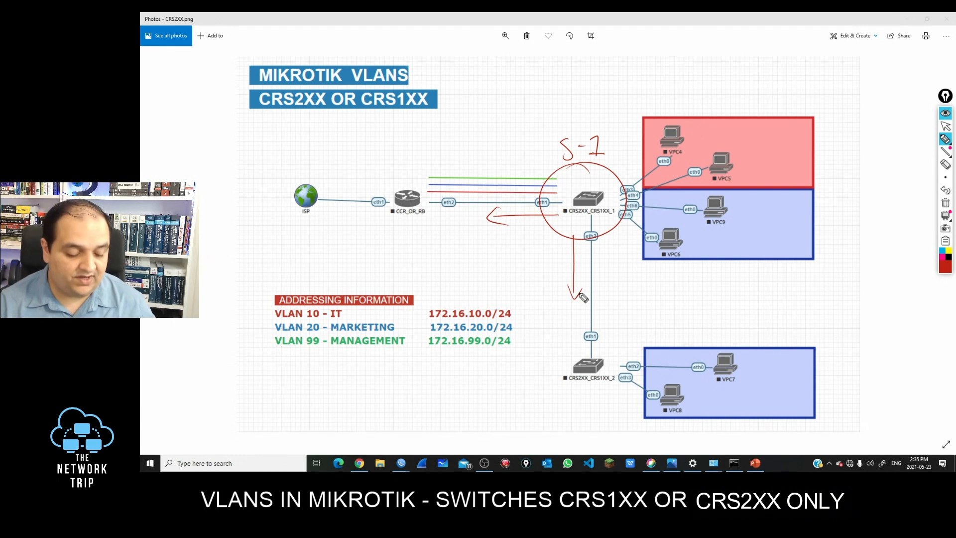
pyautogui.moveTo(614, 181)
pyautogui.mouseDown()
pyautogui.moveTo(608, 191)
pyautogui.moveTo(655, 199)
pyautogui.moveTo(602, 175)
pyautogui.mouseUp()
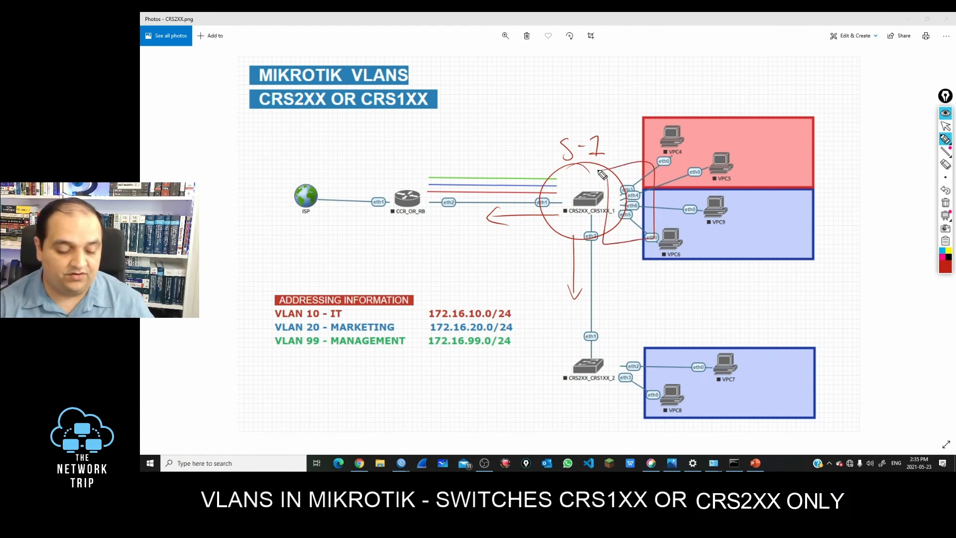
pyautogui.moveTo(633, 190)
pyautogui.mouseDown()
pyautogui.moveTo(723, 96)
pyautogui.moveTo(721, 140)
pyautogui.mouseUp()
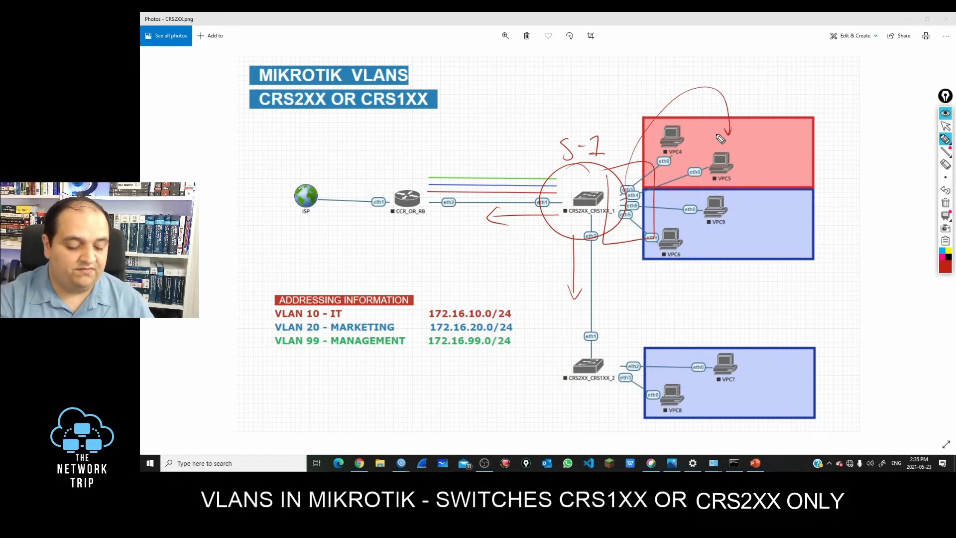
pyautogui.moveTo(622, 225)
pyautogui.mouseDown()
pyautogui.moveTo(687, 279)
pyautogui.moveTo(742, 251)
pyautogui.mouseUp()
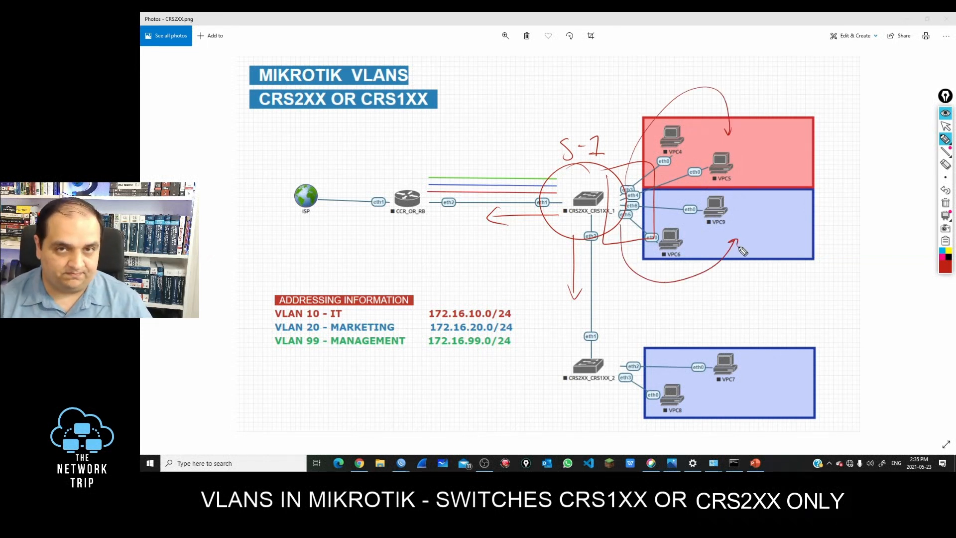
pyautogui.click(944, 203)
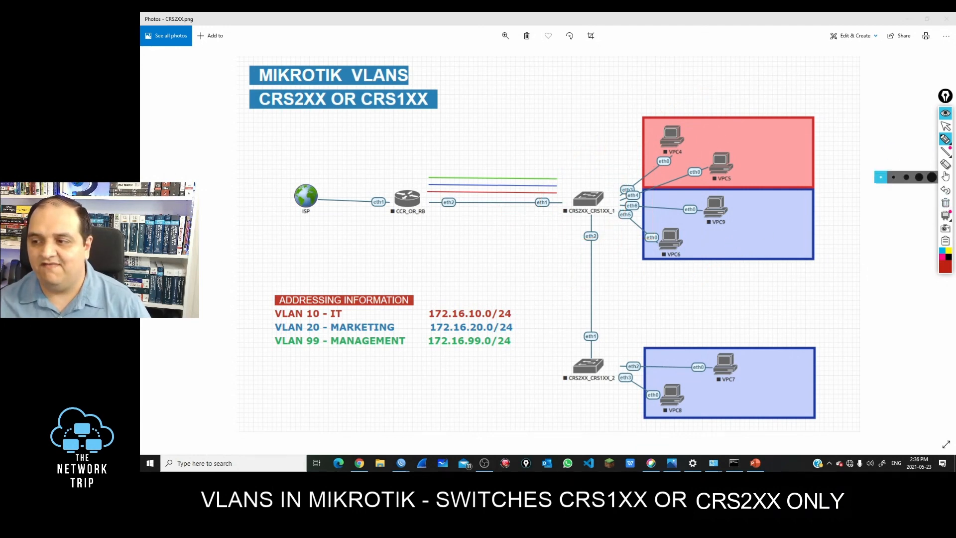
# Show the CRS212 switch's WinBox interface list beside the diagram and outline the first switch's ports eth2 to eth6 in red.
pyautogui.click(945, 126)
pyautogui.click(756, 464)
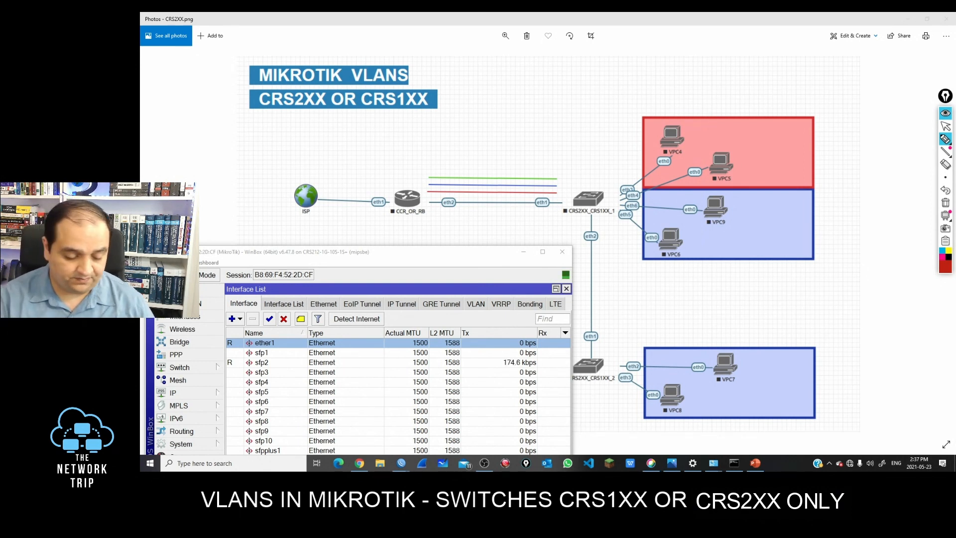
pyautogui.moveTo(616, 169)
pyautogui.mouseDown()
pyautogui.moveTo(645, 230)
pyautogui.moveTo(605, 166)
pyautogui.mouseUp()
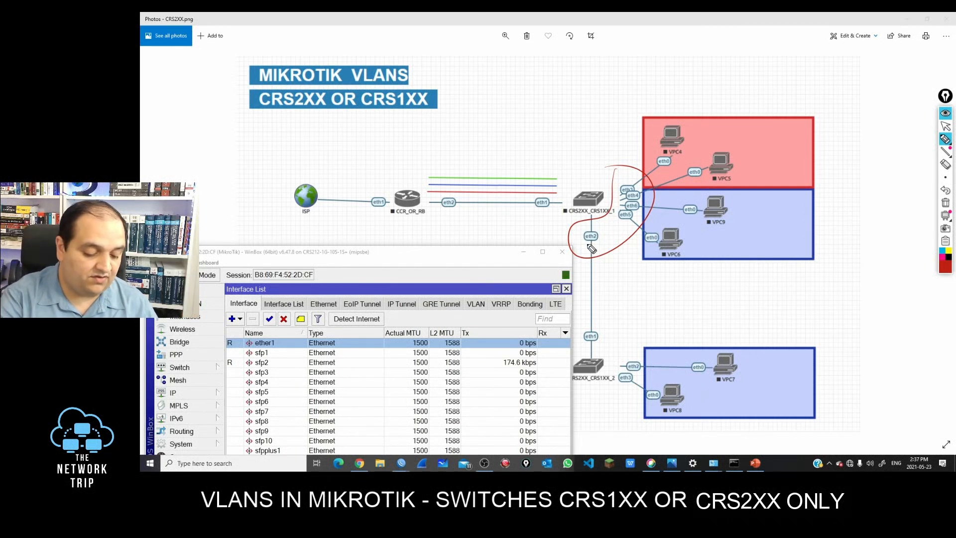
# Add red marks beside the first switch's eth2 link and its eth3 port on the diagram.
pyautogui.moveTo(584, 244); pyautogui.dragTo(596, 242)
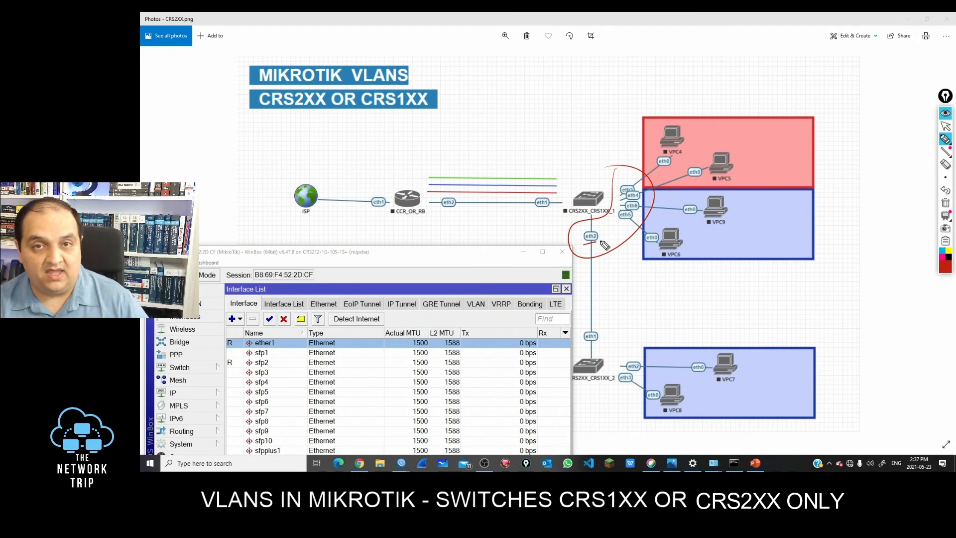
pyautogui.moveTo(631, 172); pyautogui.dragTo(630, 183)
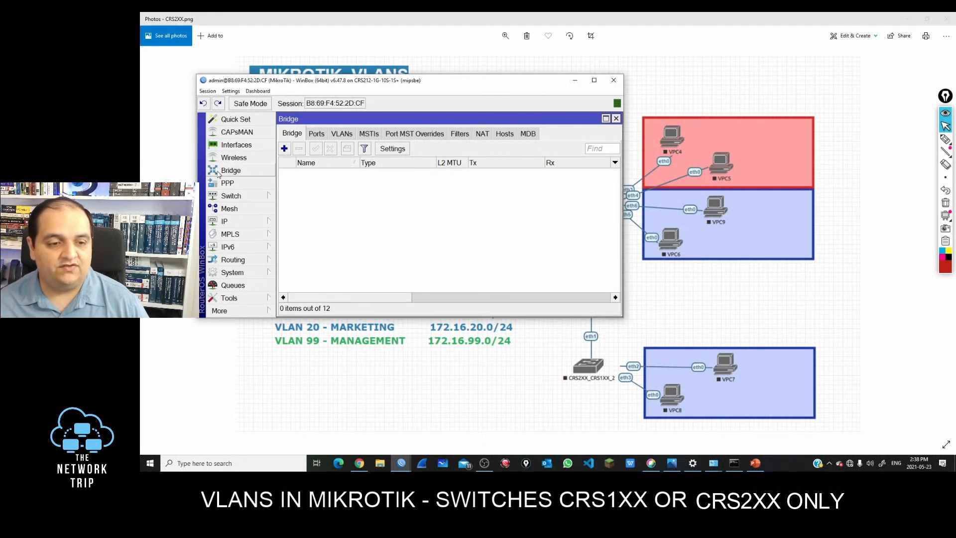
# Create a new bridge interface named bridge on the CRS212 switch.
pyautogui.click(284, 148)
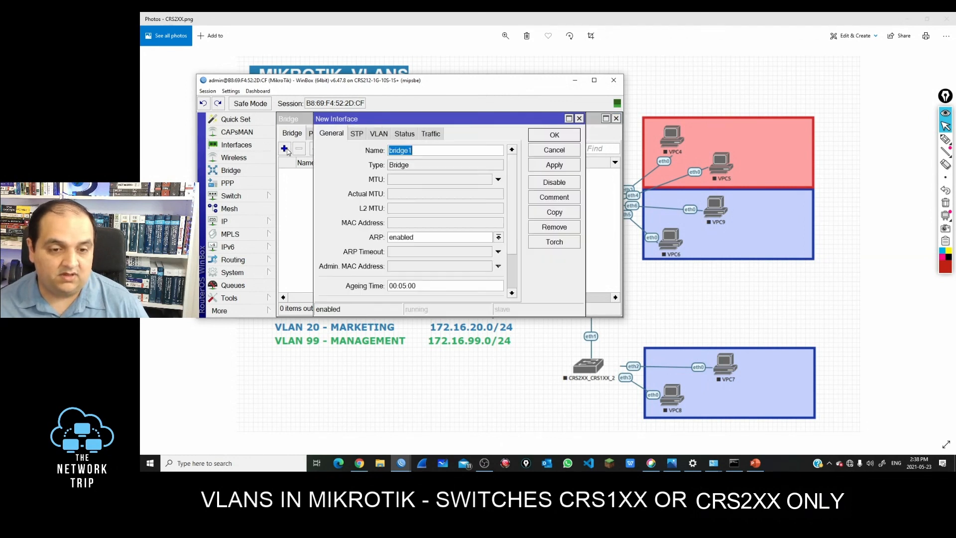
pyautogui.write('bridge')
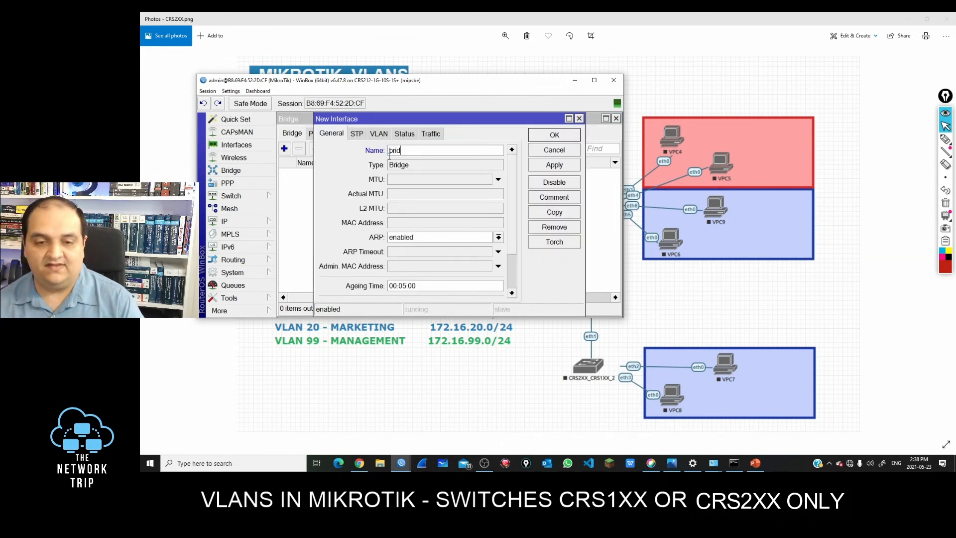
pyautogui.click(549, 139)
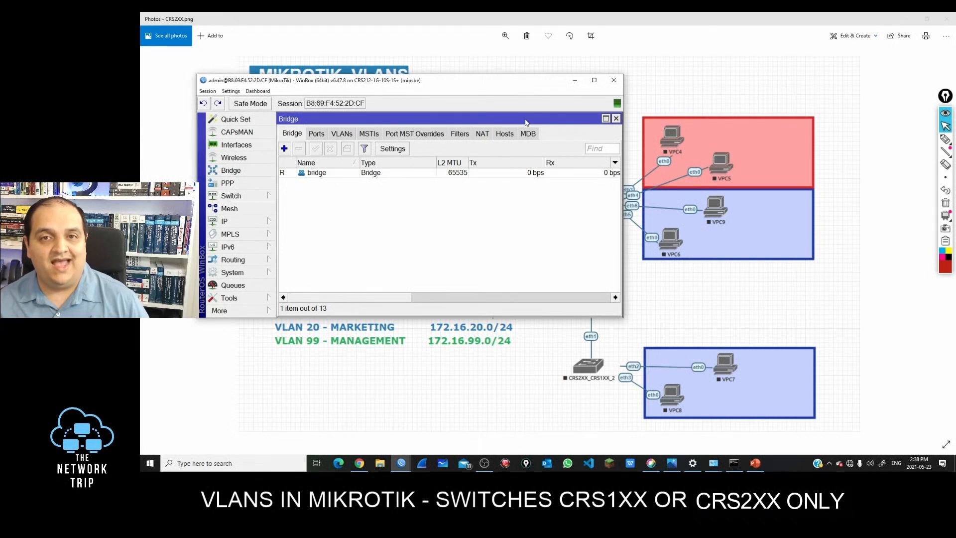
# Move the WinBox window lower over the diagram and add ether1 as a port of bridge.
pyautogui.moveTo(524, 82); pyautogui.dragTo(471, 201)
pyautogui.click(302, 253)
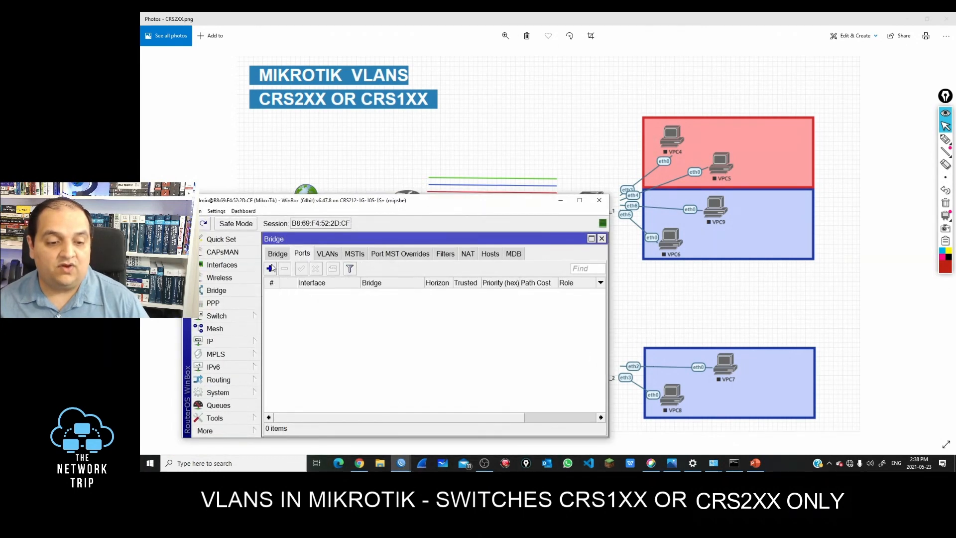
pyautogui.click(270, 268)
pyautogui.click(354, 279)
pyautogui.click(371, 304)
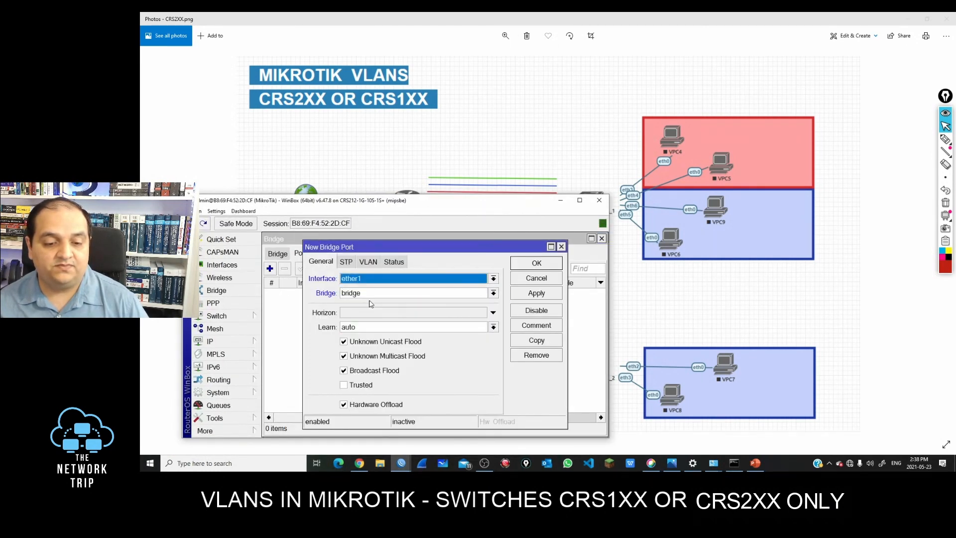
pyautogui.click(536, 263)
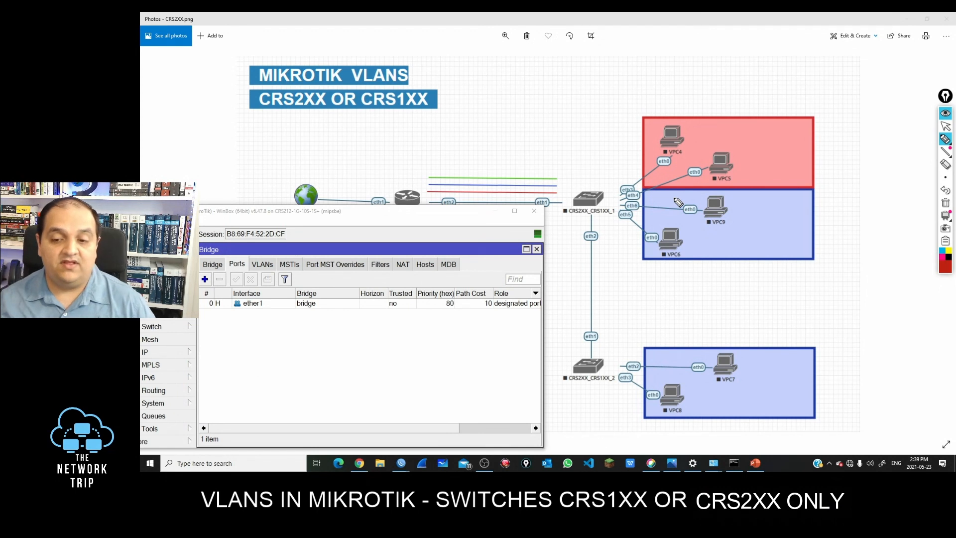
# Outline the first switch's PC ports and its eth2 link to the second switch in red, then clear the marks.
pyautogui.moveTo(620, 170)
pyautogui.mouseDown()
pyautogui.moveTo(604, 242)
pyautogui.moveTo(642, 181)
pyautogui.mouseUp()
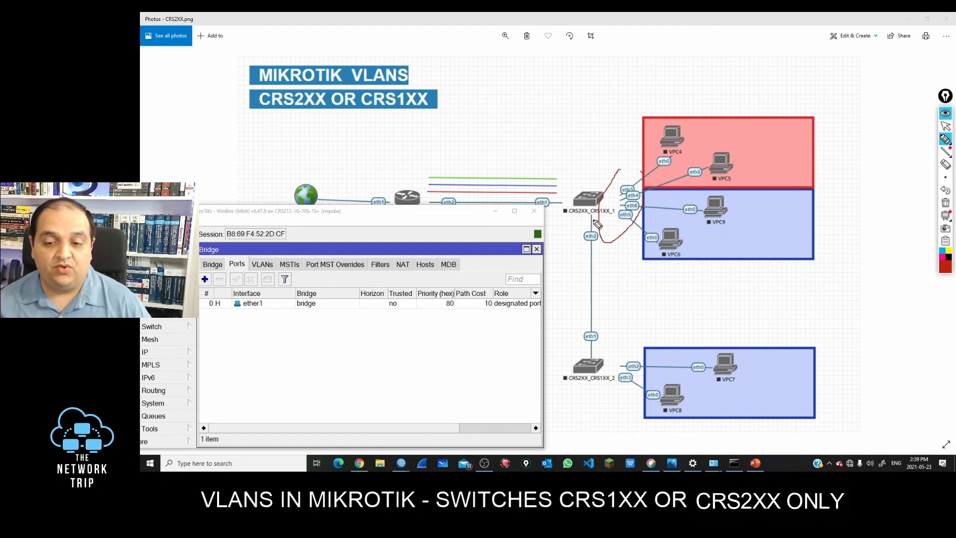
pyautogui.moveTo(597, 213)
pyautogui.mouseDown()
pyautogui.moveTo(573, 285)
pyautogui.moveTo(576, 275)
pyautogui.mouseUp()
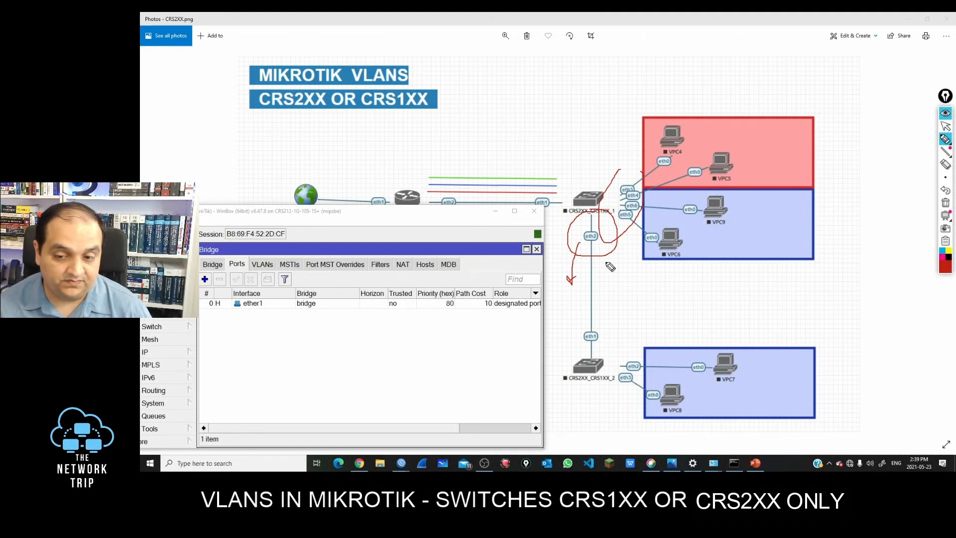
pyautogui.press('Escape')
# Add sfp2 and sfp3 as ports of bridge, copying the sfp2 entry for sfp3.
pyautogui.click(205, 280)
pyautogui.click(290, 289)
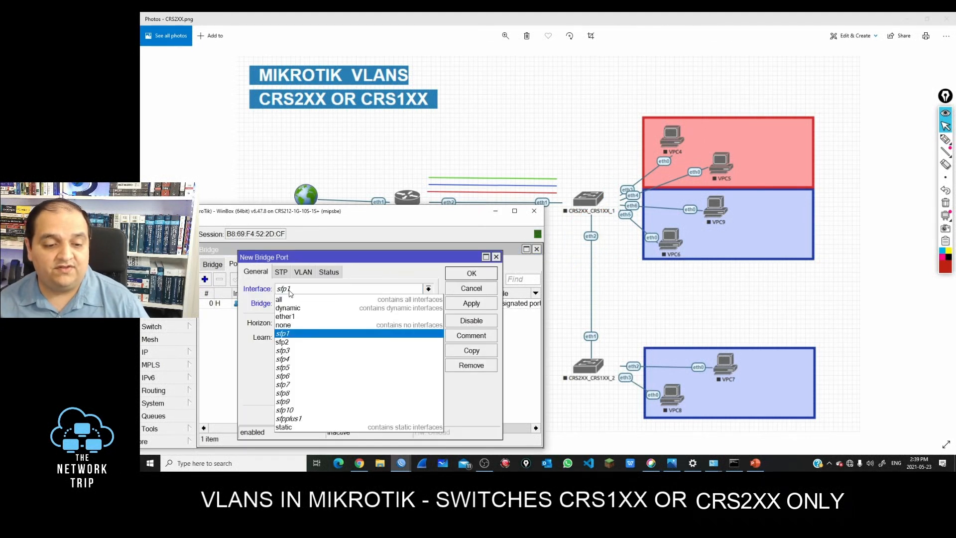
pyautogui.click(284, 341)
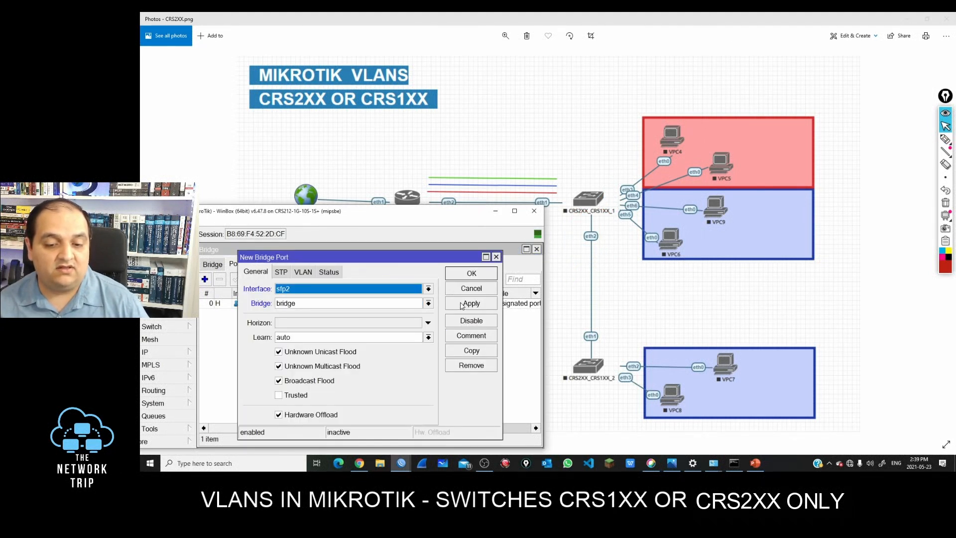
pyautogui.click(462, 304)
pyautogui.click(472, 350)
pyautogui.click(319, 283)
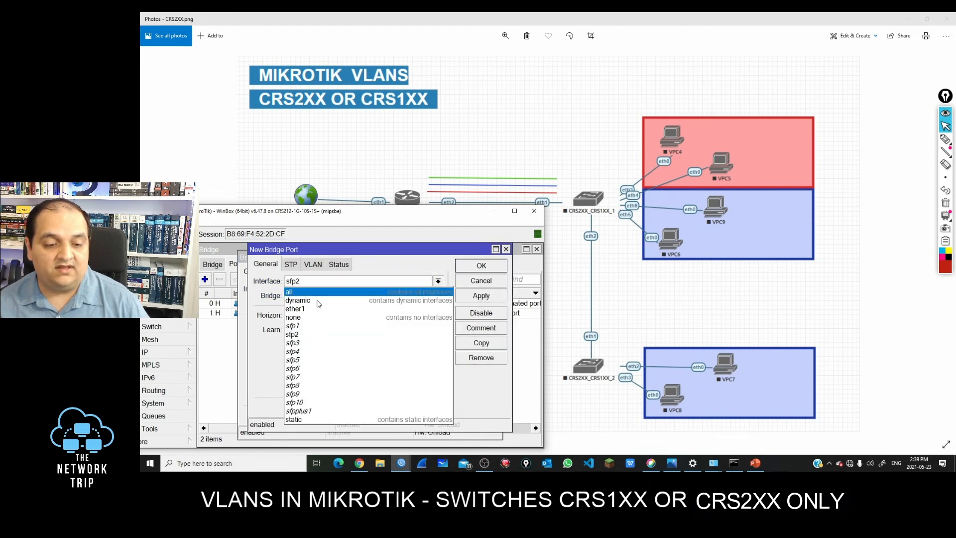
pyautogui.click(292, 342)
pyautogui.click(481, 295)
# Add sfp4, sfp5 and sfp6 as ports of bridge by copying the preceding port entries.
pyautogui.click(481, 342)
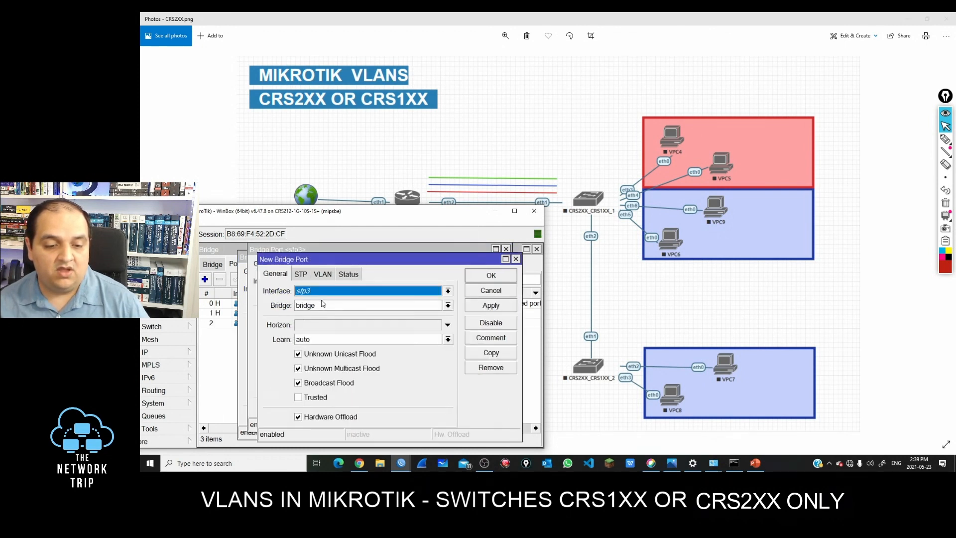
pyautogui.click(324, 292)
pyautogui.click(328, 366)
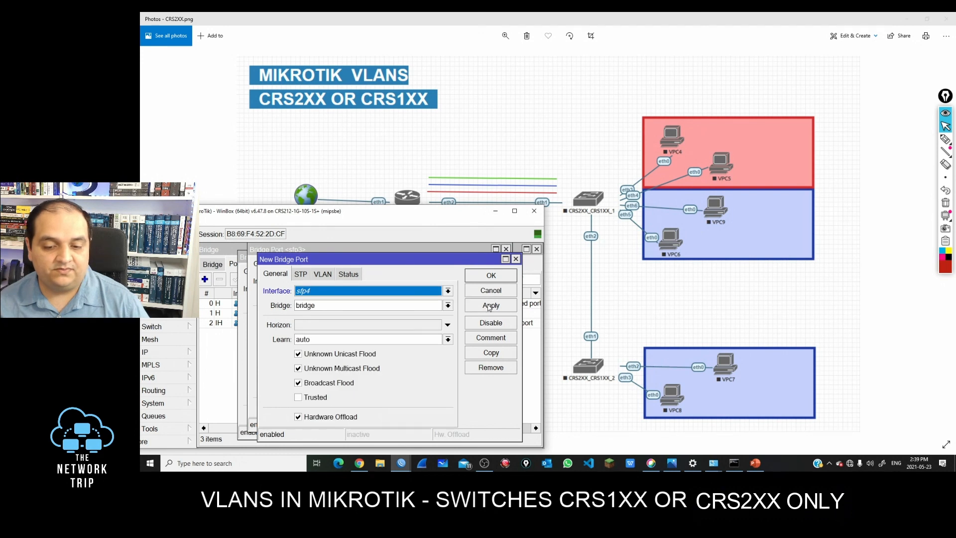
pyautogui.click(489, 306)
pyautogui.click(491, 352)
pyautogui.click(327, 280)
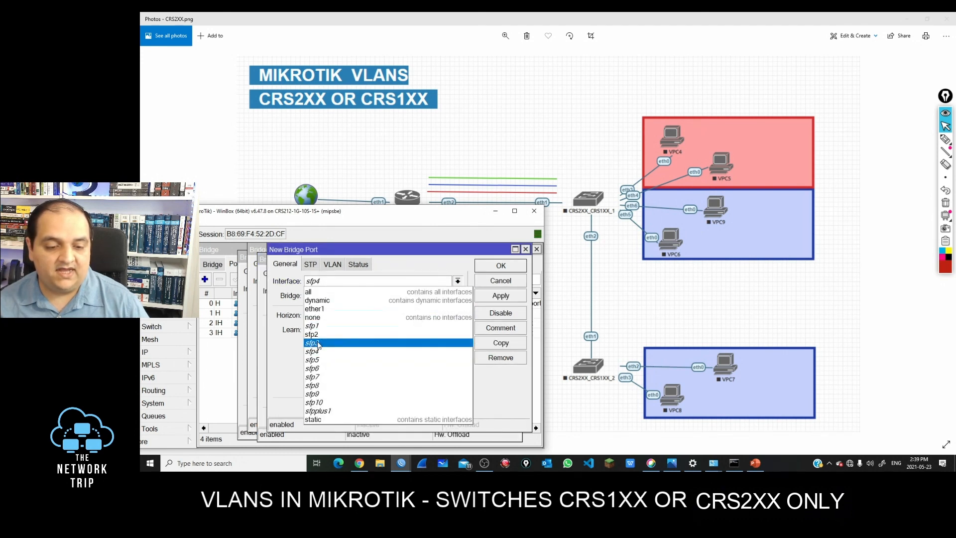
pyautogui.click(314, 359)
pyautogui.click(501, 295)
pyautogui.click(501, 343)
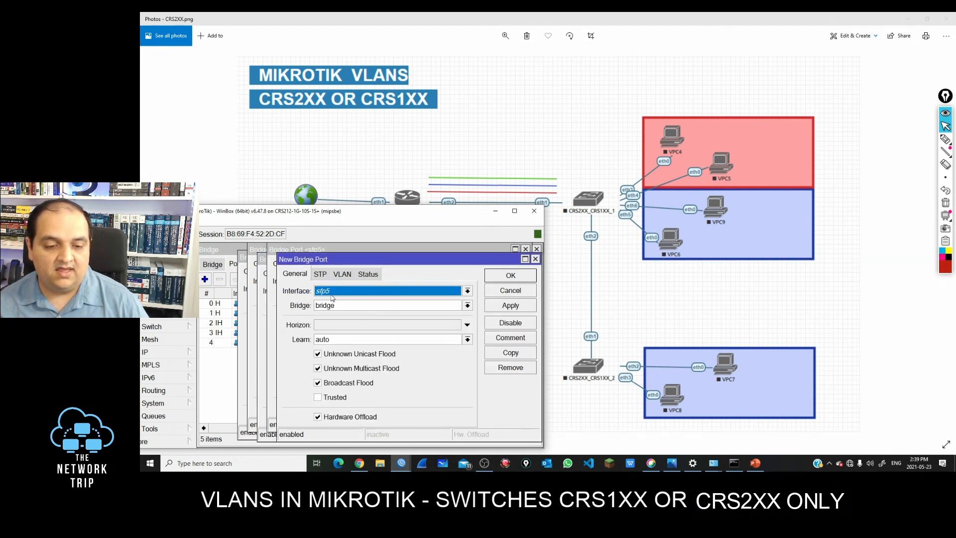
pyautogui.click(333, 294)
pyautogui.click(335, 378)
pyautogui.click(513, 278)
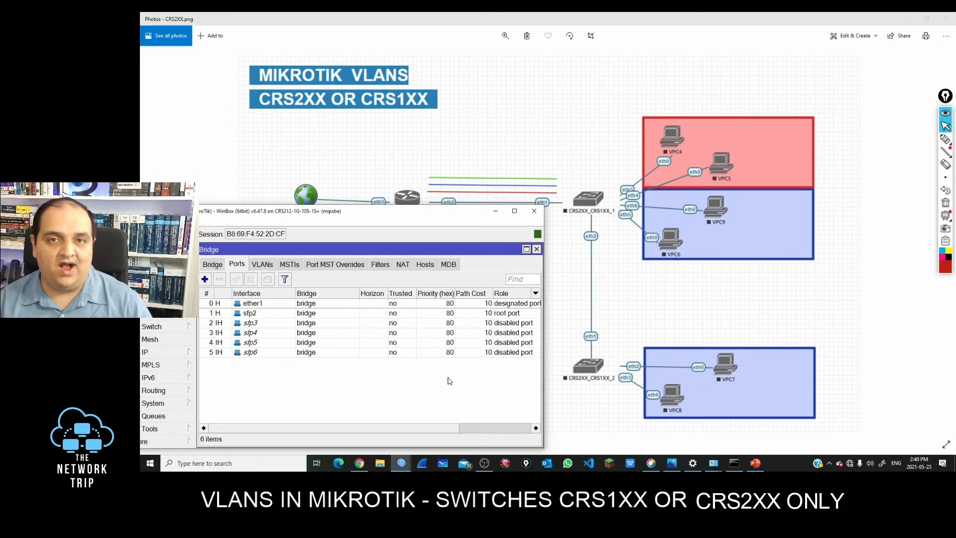
# Switch to the PowerPoint slide show and advance from the STEPS slide to the INGRESS-VLAN-TRANSLATION slide.
pyautogui.click(754, 464)
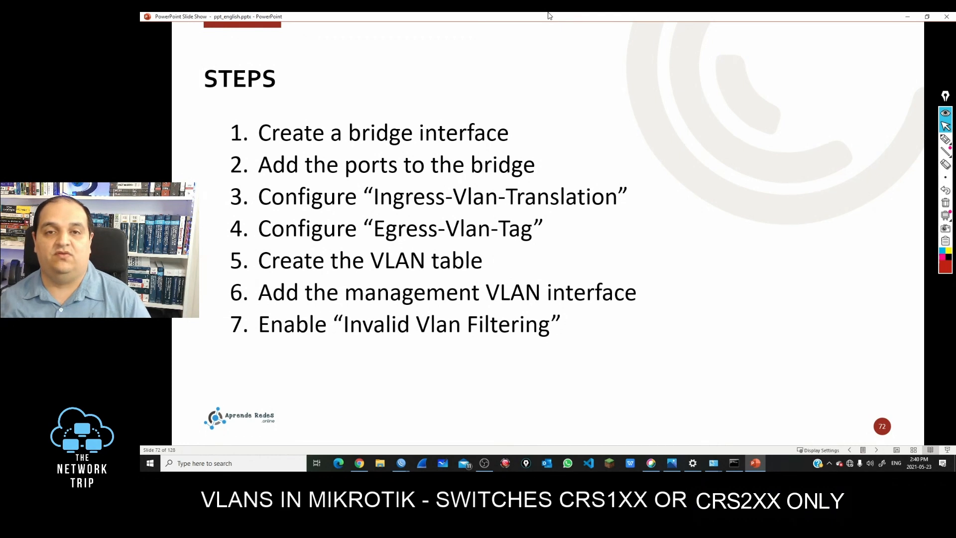
pyautogui.press('Right')
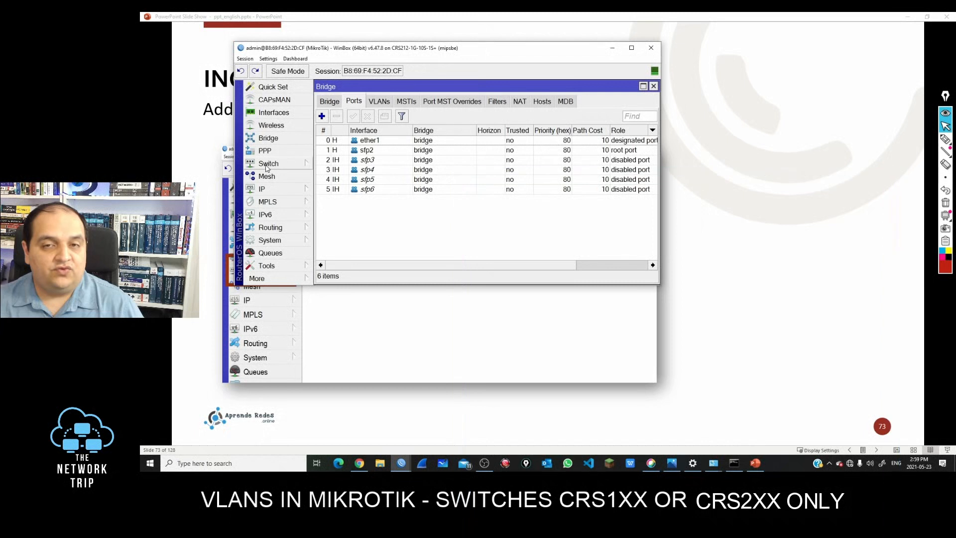
# Open the switch chip's VLAN settings in WinBox at the ingress VLAN translation list and move the window to uncover the slide title.
pyautogui.click(267, 168)
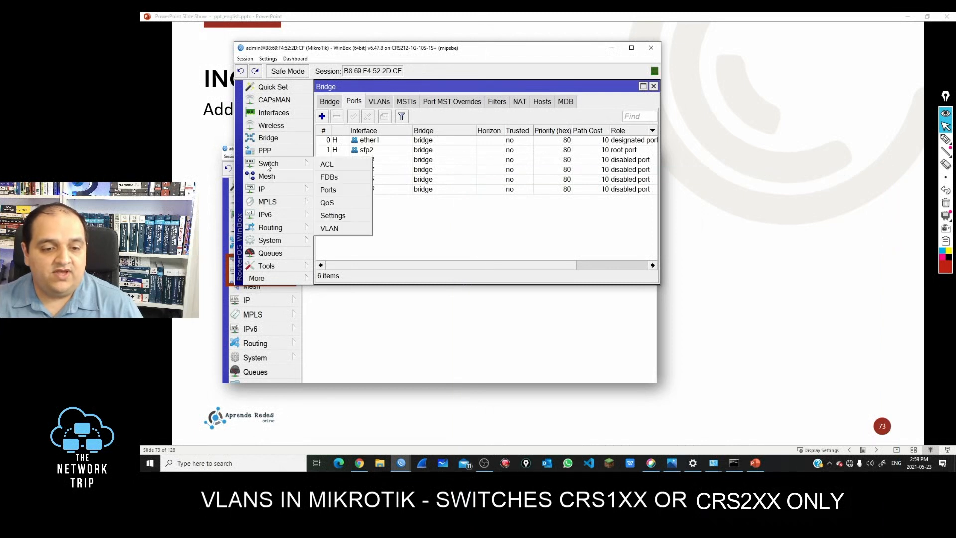
pyautogui.click(344, 228)
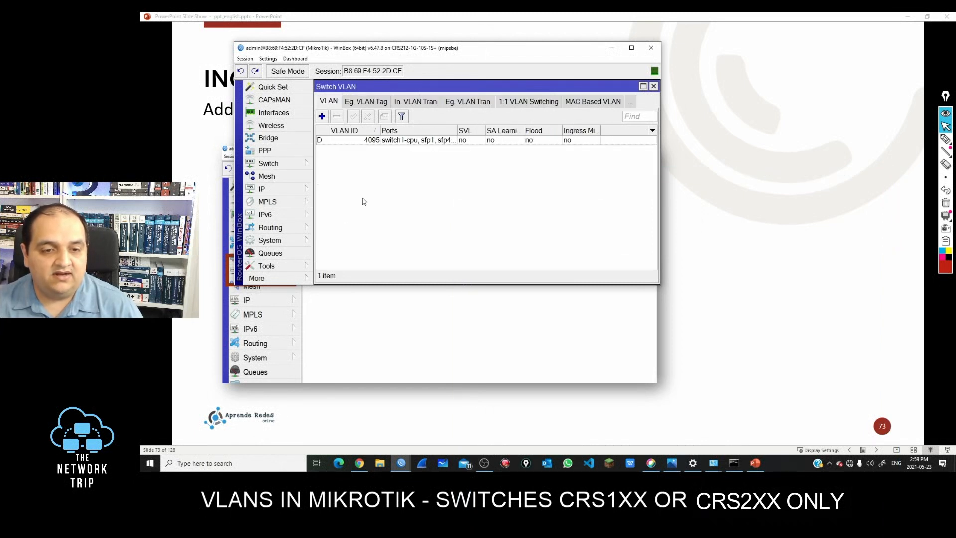
pyautogui.click(355, 106)
pyautogui.click(417, 105)
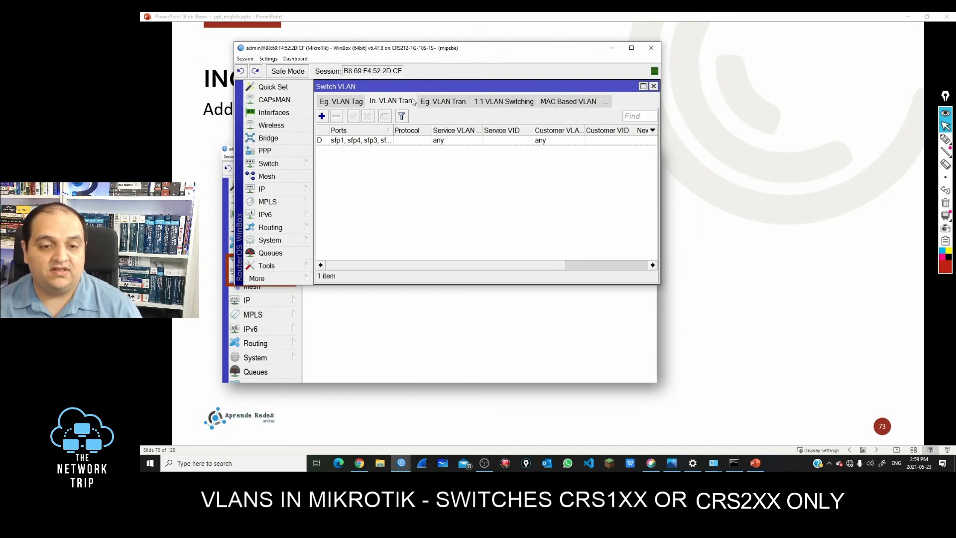
pyautogui.click(339, 104)
pyautogui.click(332, 105)
pyautogui.click(416, 108)
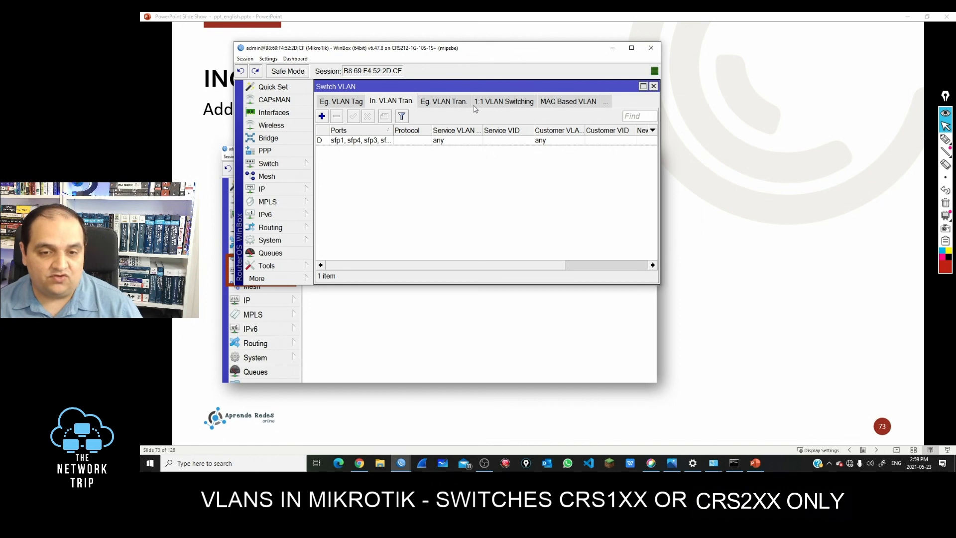
pyautogui.moveTo(435, 48); pyautogui.dragTo(548, 98)
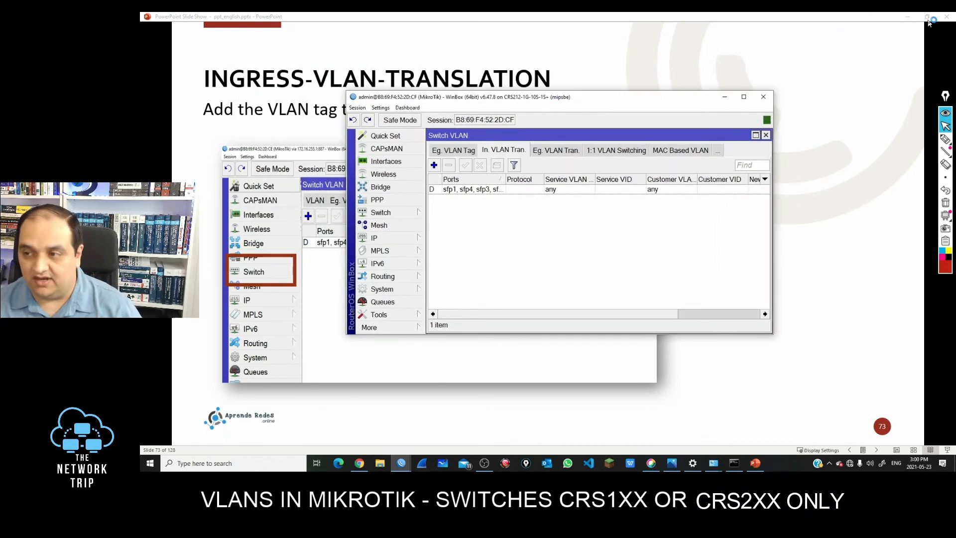
# Bring back the network diagram in Photos, start a new ingress VLAN translation rule and make the WinBox window taller.
pyautogui.click(672, 463)
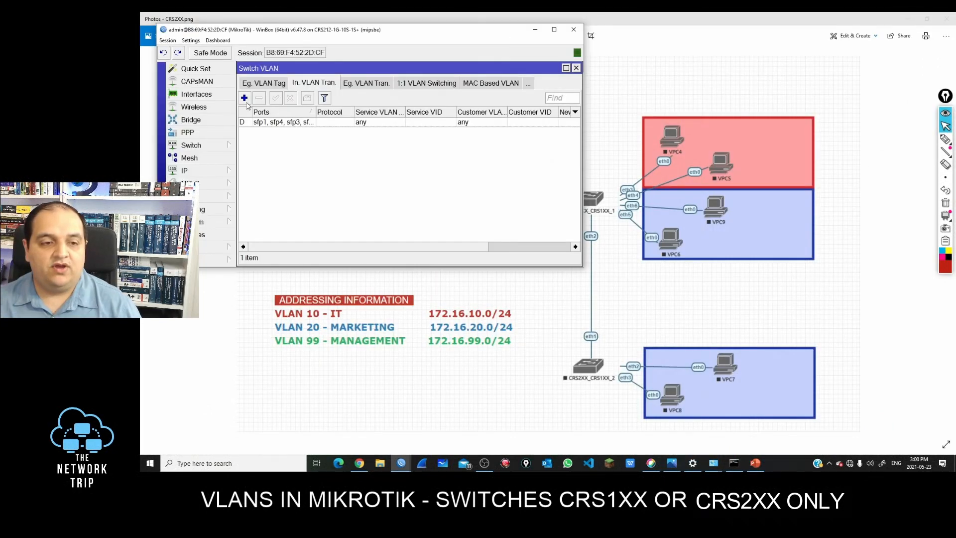
pyautogui.click(244, 98)
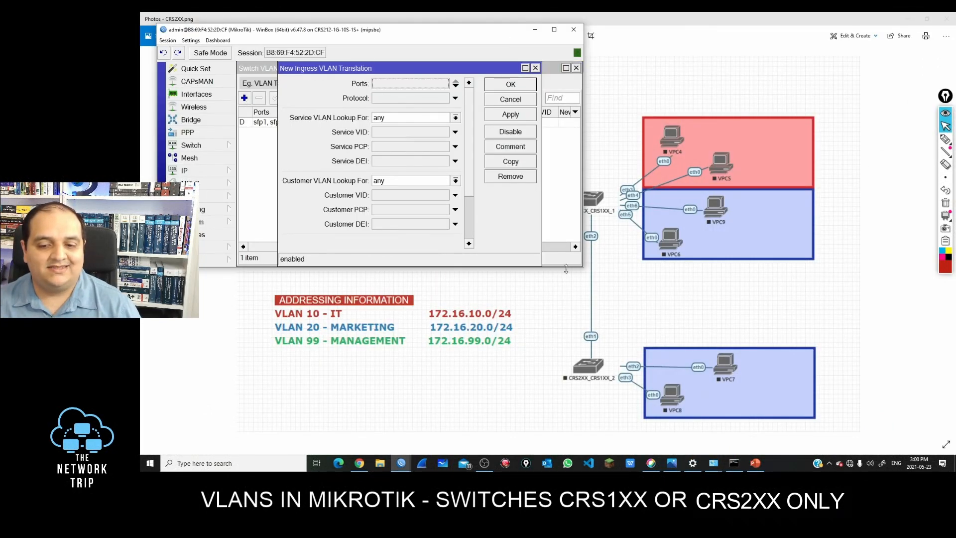
pyautogui.moveTo(572, 269); pyautogui.dragTo(575, 346)
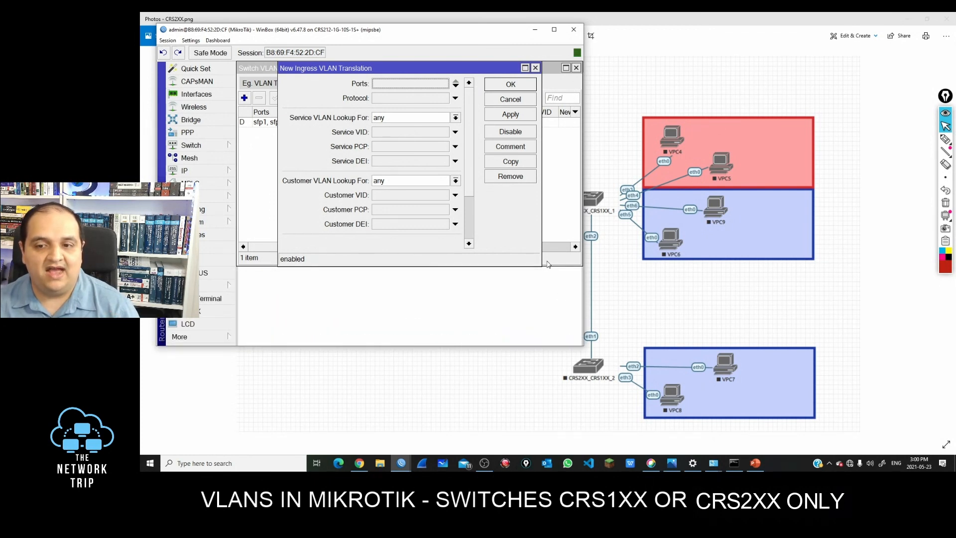
# Circle ports eth3 and eth4 with a label above the red area, circle eth5 and eth6, then clear all annotations.
pyautogui.click(945, 139)
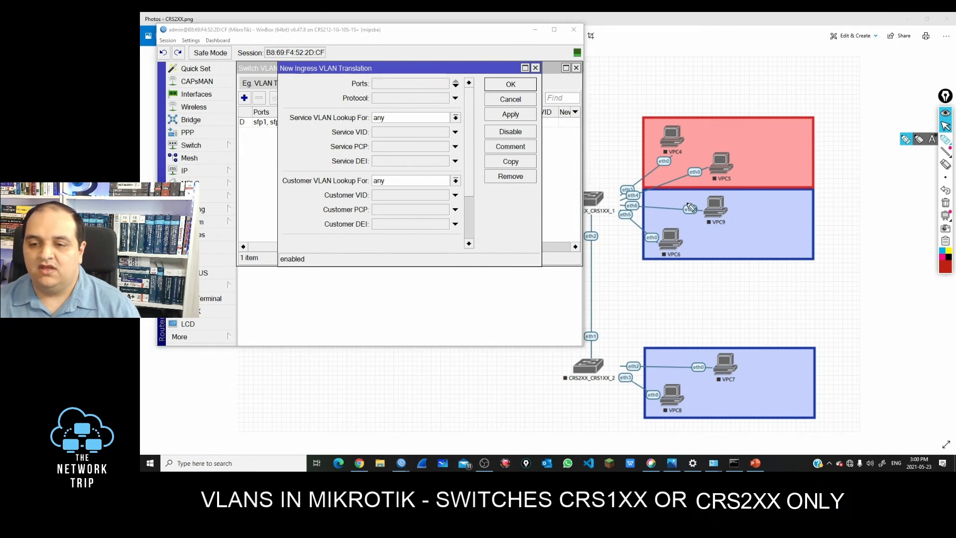
pyautogui.moveTo(631, 180)
pyautogui.mouseDown()
pyautogui.moveTo(619, 201)
pyautogui.moveTo(642, 205)
pyautogui.moveTo(631, 176)
pyautogui.moveTo(641, 189)
pyautogui.mouseUp()
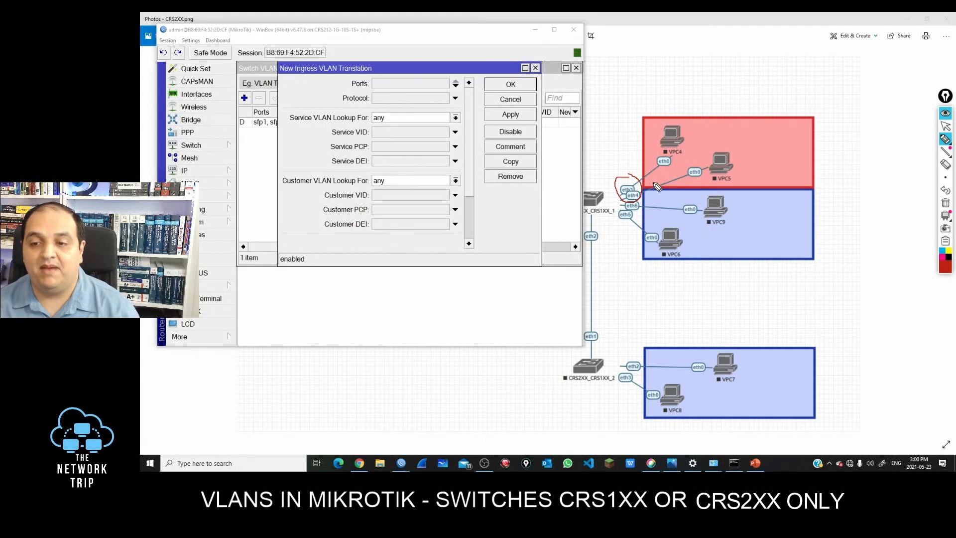
pyautogui.moveTo(639, 192); pyautogui.dragTo(681, 107)
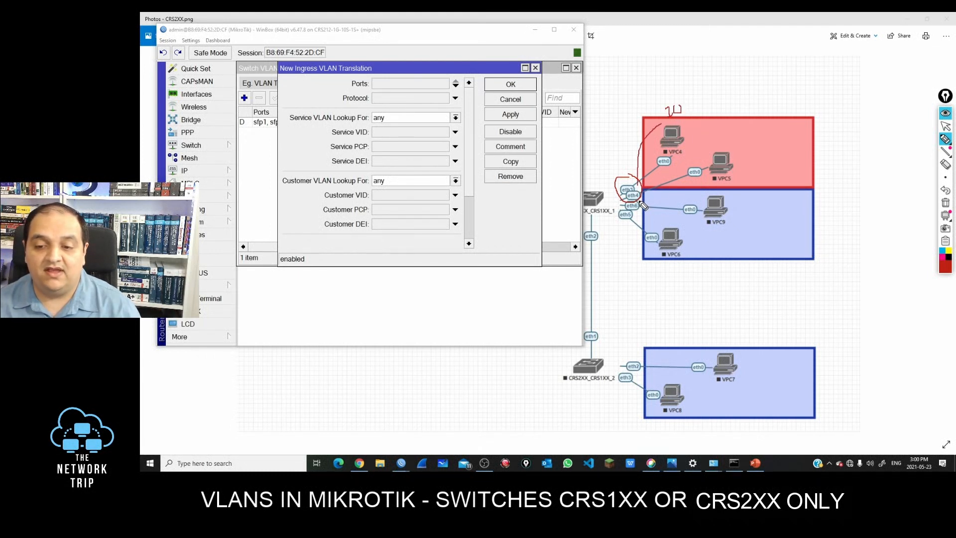
pyautogui.moveTo(647, 203)
pyautogui.mouseDown()
pyautogui.moveTo(618, 222)
pyautogui.moveTo(650, 206)
pyautogui.mouseUp()
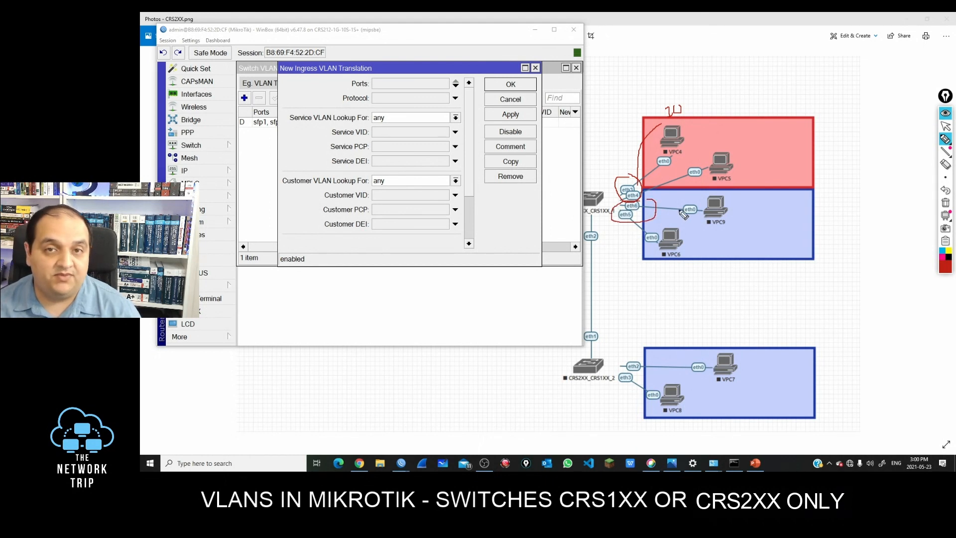
pyautogui.click(944, 204)
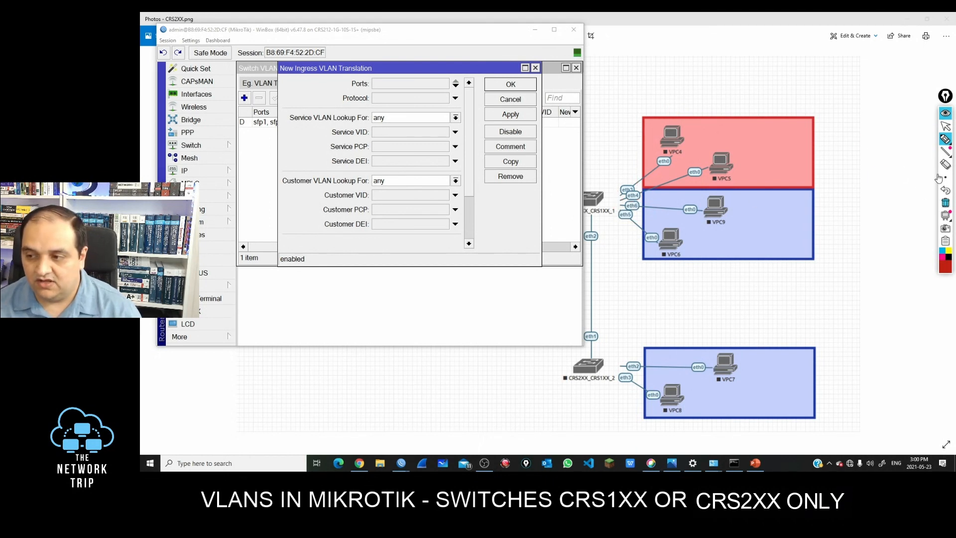
# Leave annotation mode and enlarge the new ingress VLAN translation dialog down to its New Customer VID and SA Learning options.
pyautogui.click(945, 126)
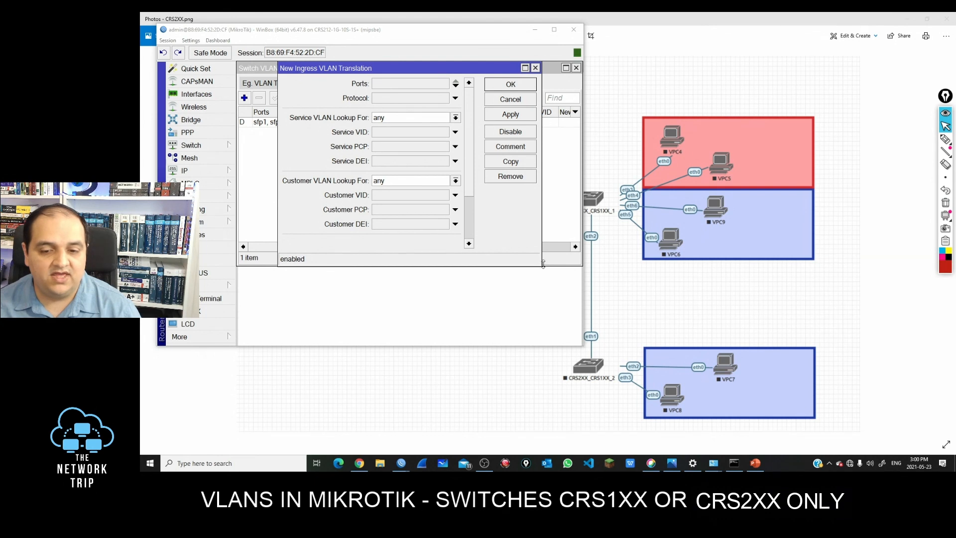
pyautogui.moveTo(540, 263); pyautogui.dragTo(530, 330)
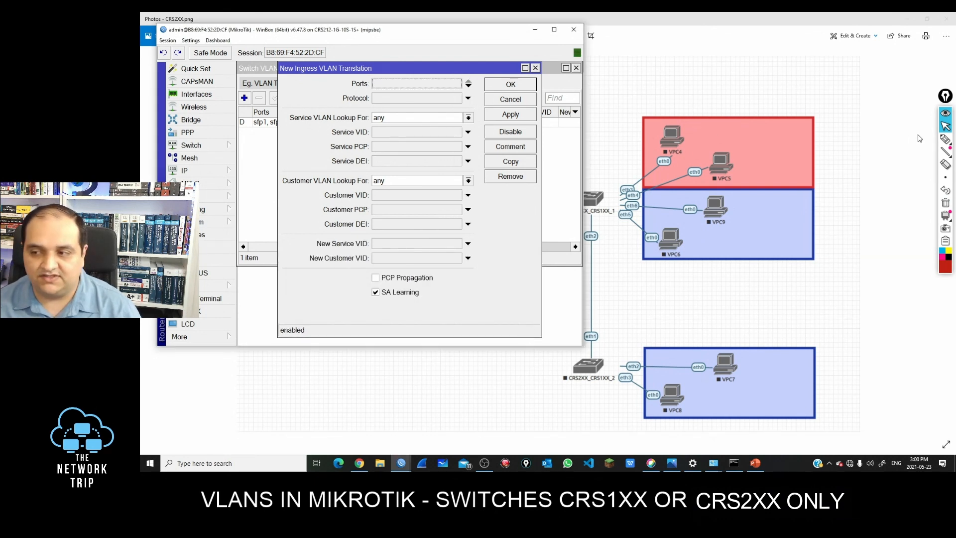
# Circle the New Customer VID, Customer VID and Ports fields of the translation rule, then clear the annotations.
pyautogui.click(945, 139)
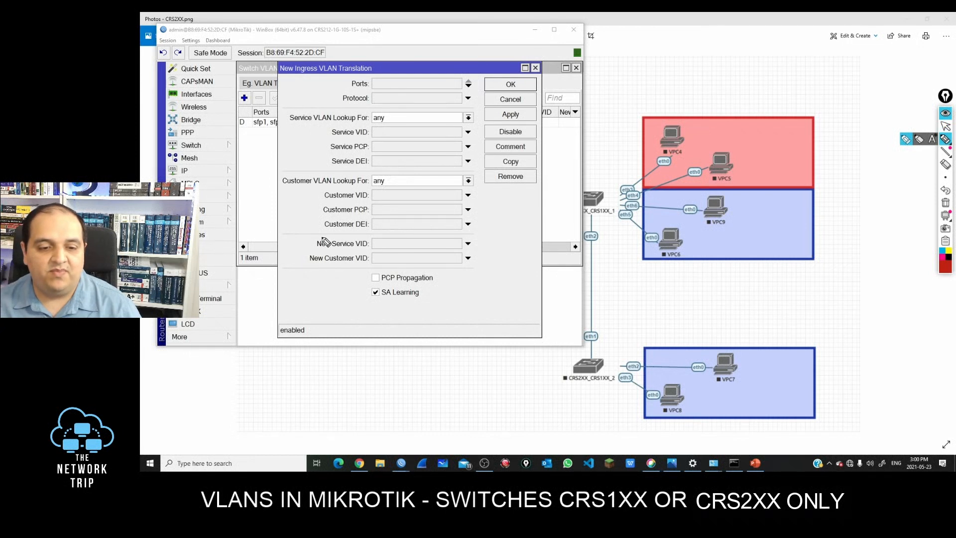
pyautogui.moveTo(305, 249)
pyautogui.mouseDown()
pyautogui.moveTo(433, 249)
pyautogui.moveTo(475, 264)
pyautogui.moveTo(309, 269)
pyautogui.moveTo(301, 250)
pyautogui.mouseUp()
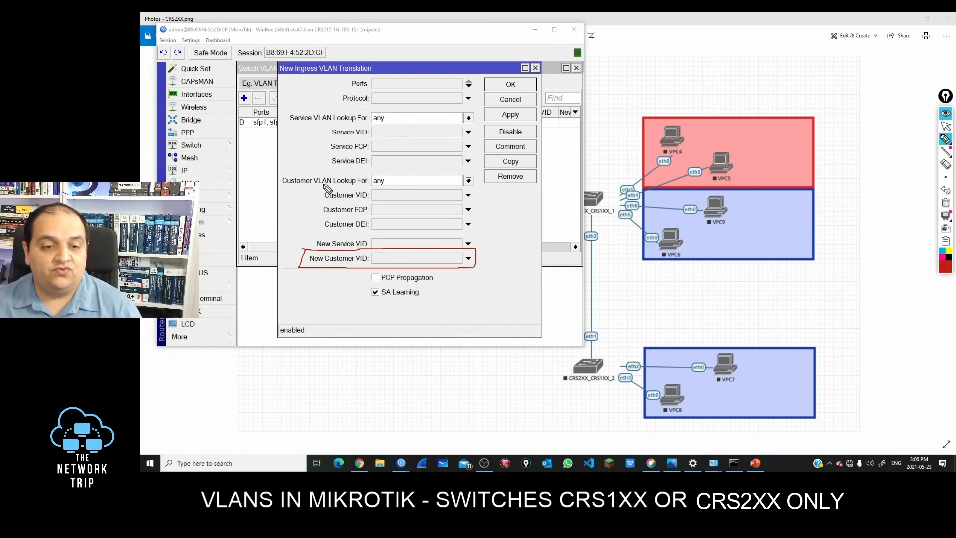
pyautogui.moveTo(315, 186)
pyautogui.mouseDown()
pyautogui.moveTo(461, 185)
pyautogui.moveTo(480, 206)
pyautogui.moveTo(352, 209)
pyautogui.moveTo(317, 190)
pyautogui.mouseUp()
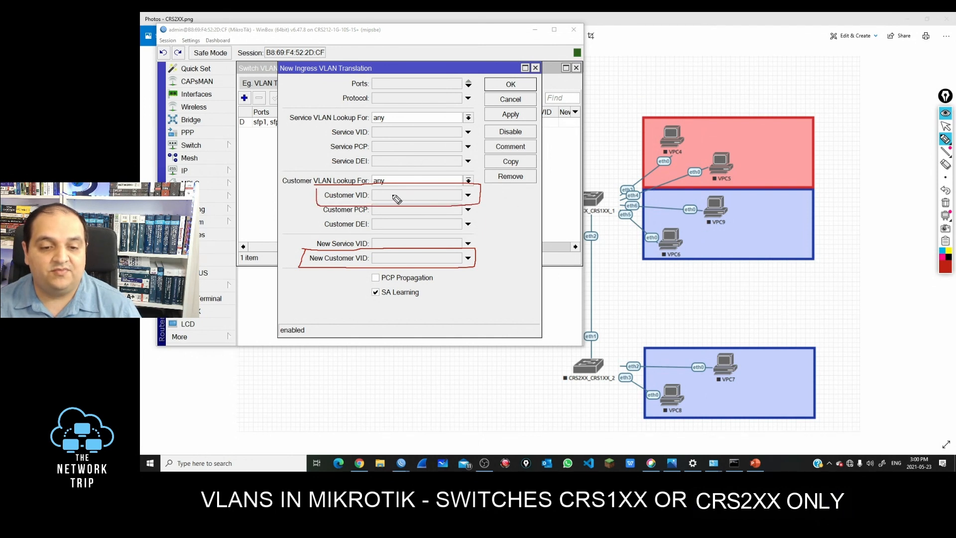
pyautogui.moveTo(397, 199); pyautogui.dragTo(393, 202)
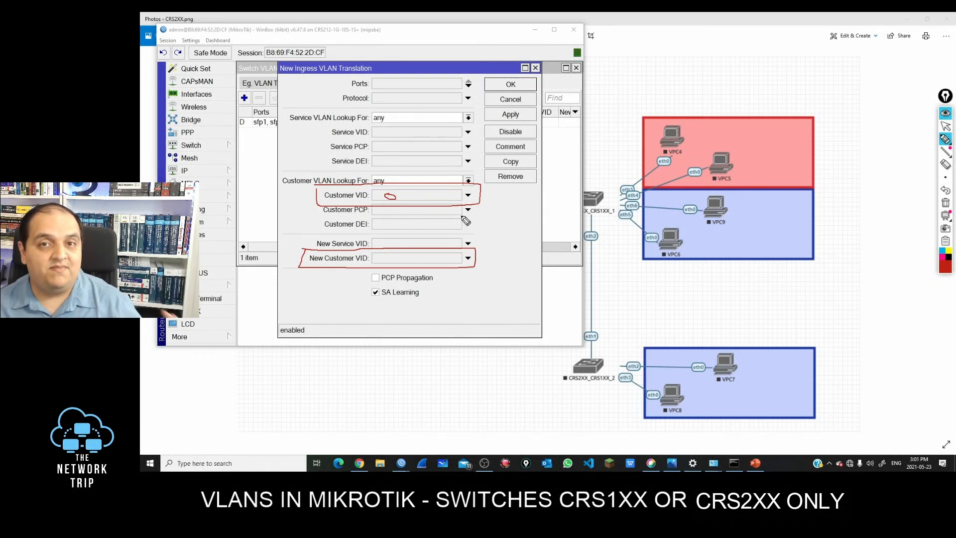
pyautogui.moveTo(338, 76)
pyautogui.mouseDown()
pyautogui.moveTo(476, 83)
pyautogui.moveTo(437, 97)
pyautogui.moveTo(345, 96)
pyautogui.moveTo(345, 80)
pyautogui.mouseUp()
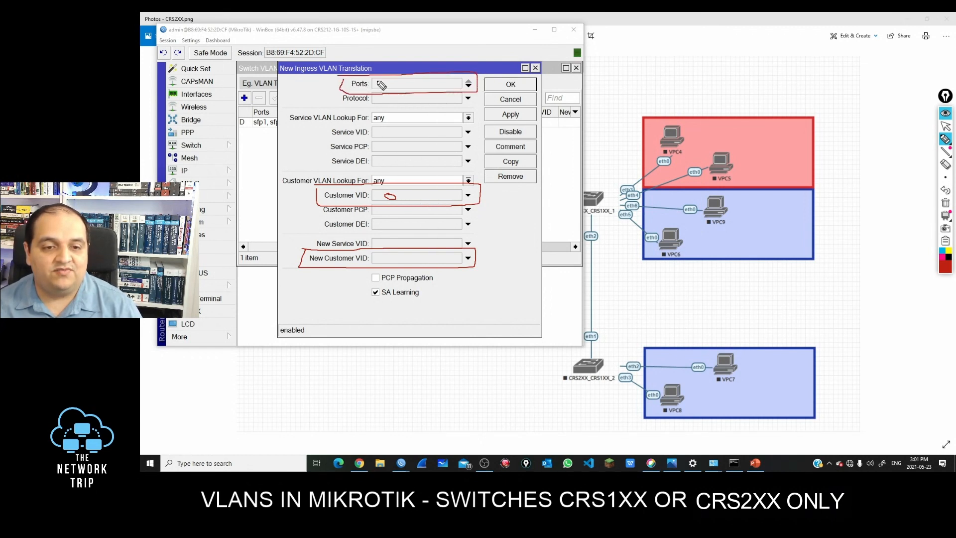
pyautogui.click(945, 203)
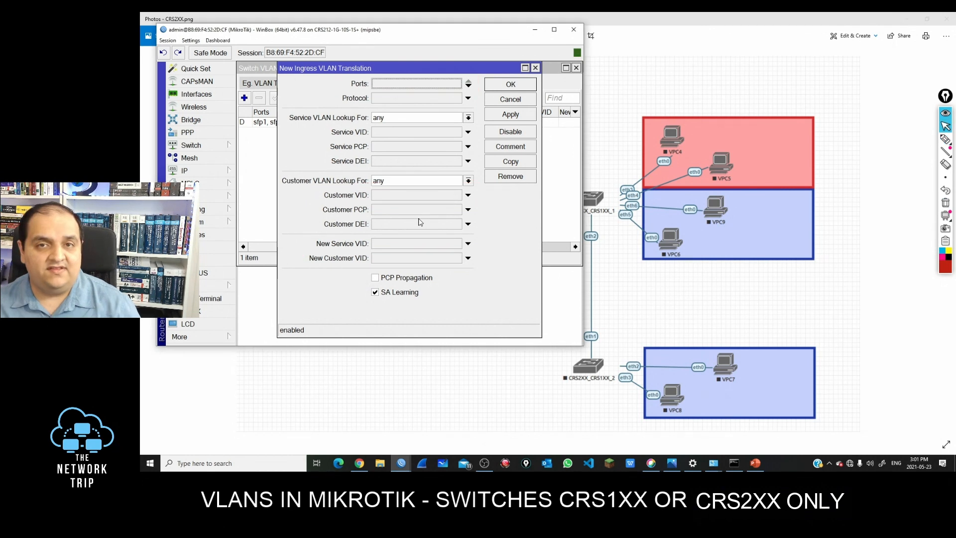
# Set the ingress translation rule's New Customer VID to 10 and its Customer VID to 0.
pyautogui.click(381, 258)
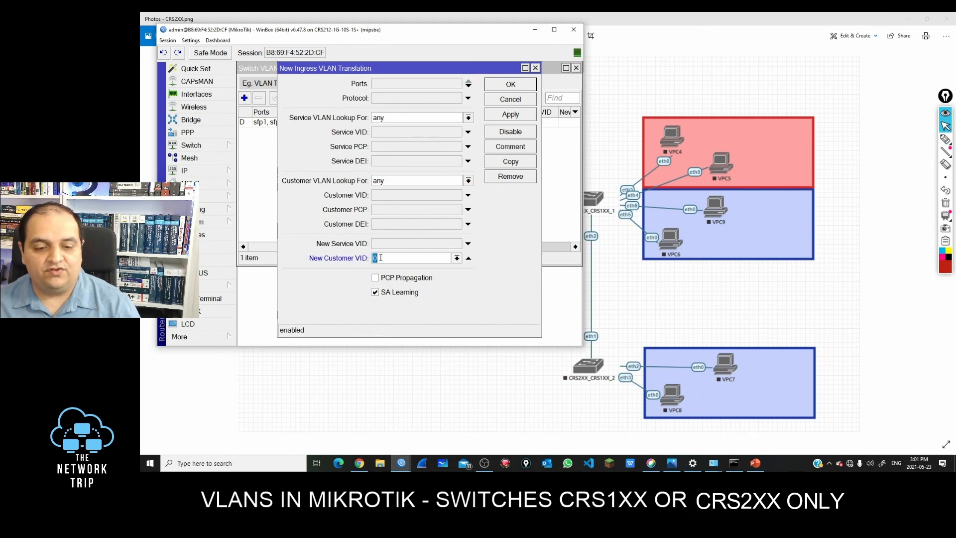
pyautogui.write('10')
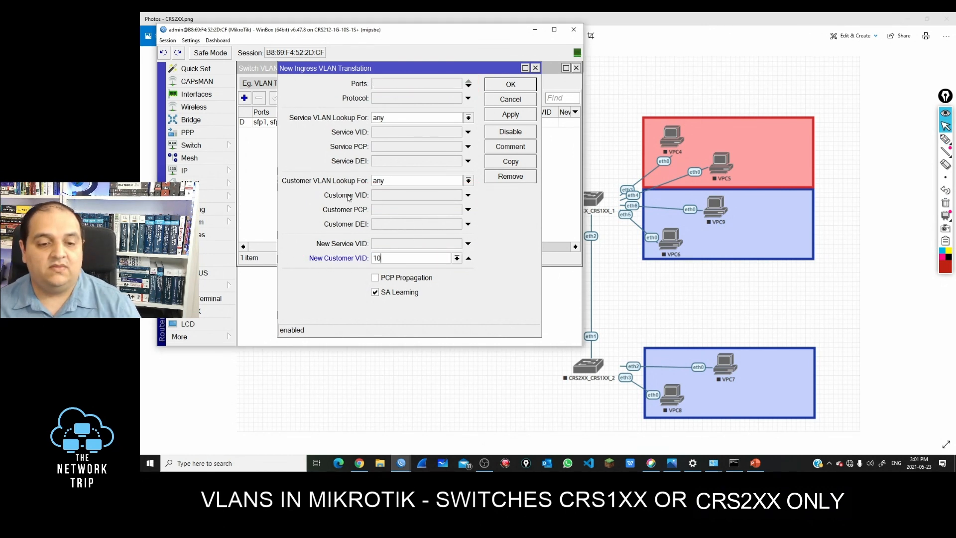
pyautogui.click(388, 195)
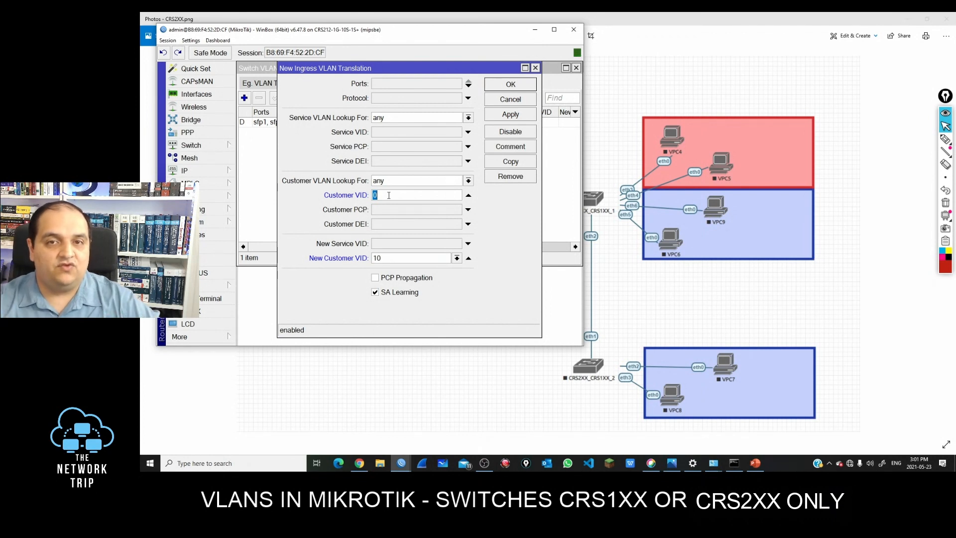
pyautogui.click(394, 259)
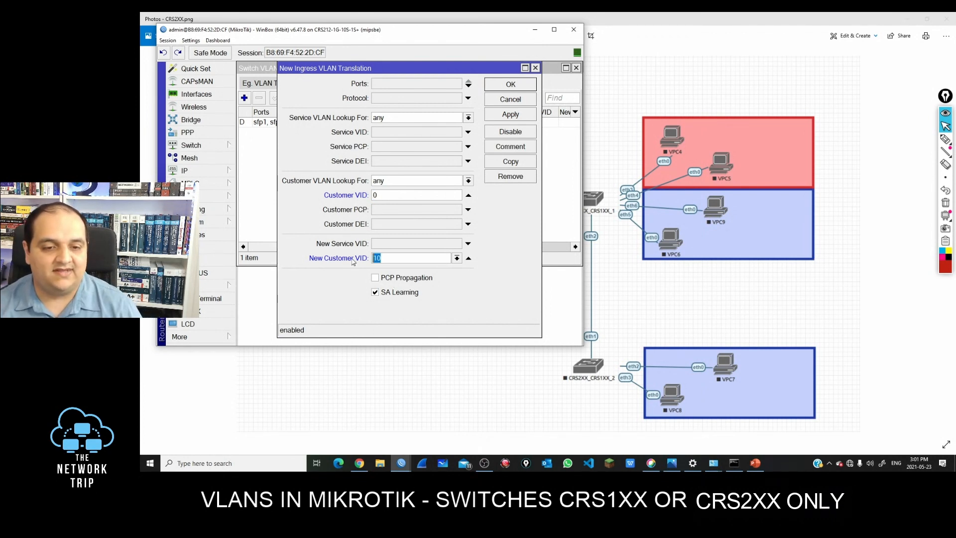
# Assign ports sfp3 and sfp4 to the VLAN 10 ingress translation rule and save it.
pyautogui.click(383, 85)
pyautogui.click(417, 85)
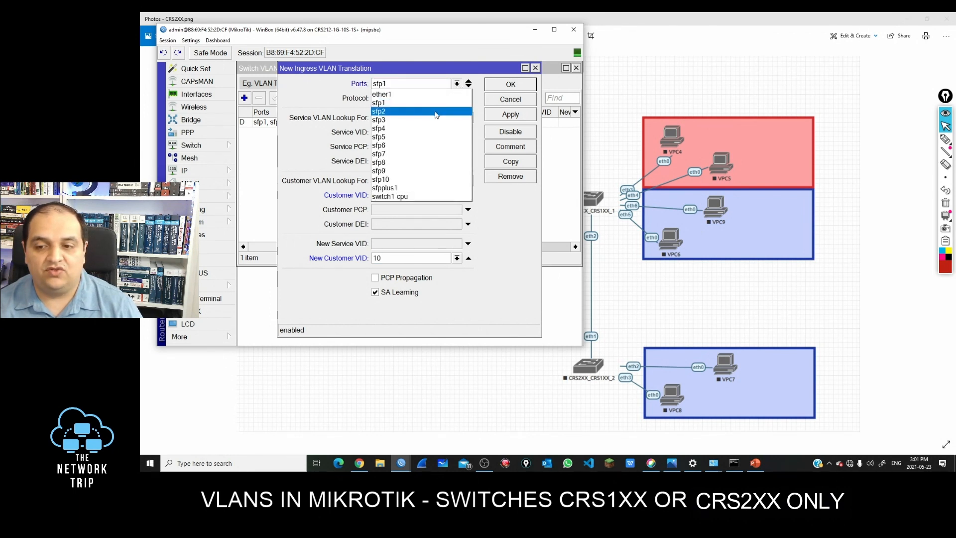
pyautogui.click(435, 118)
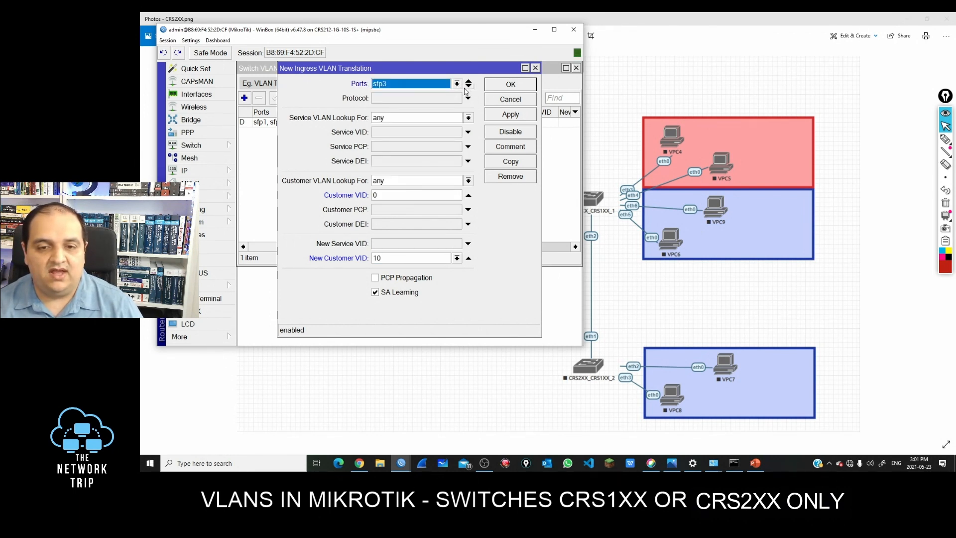
pyautogui.click(468, 86)
pyautogui.click(446, 99)
pyautogui.click(395, 147)
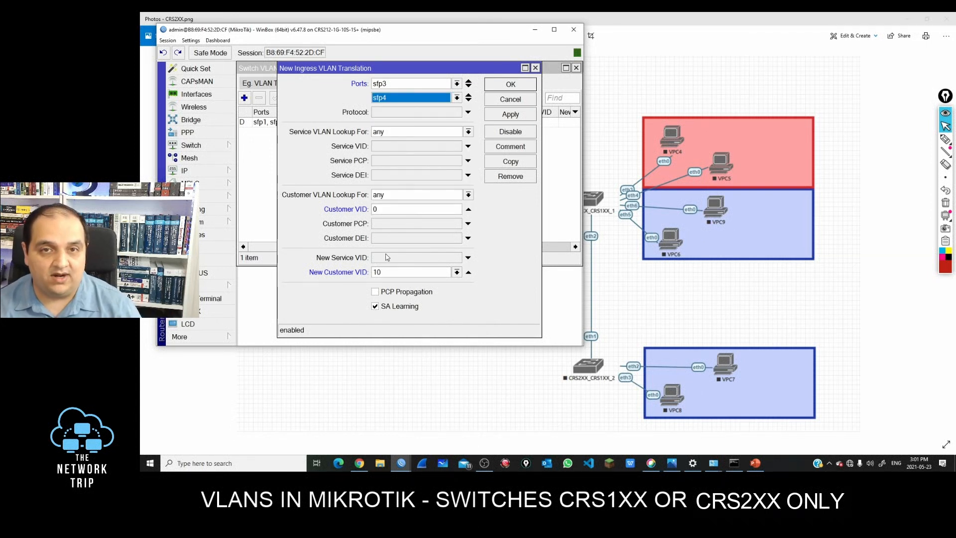
pyautogui.click(519, 87)
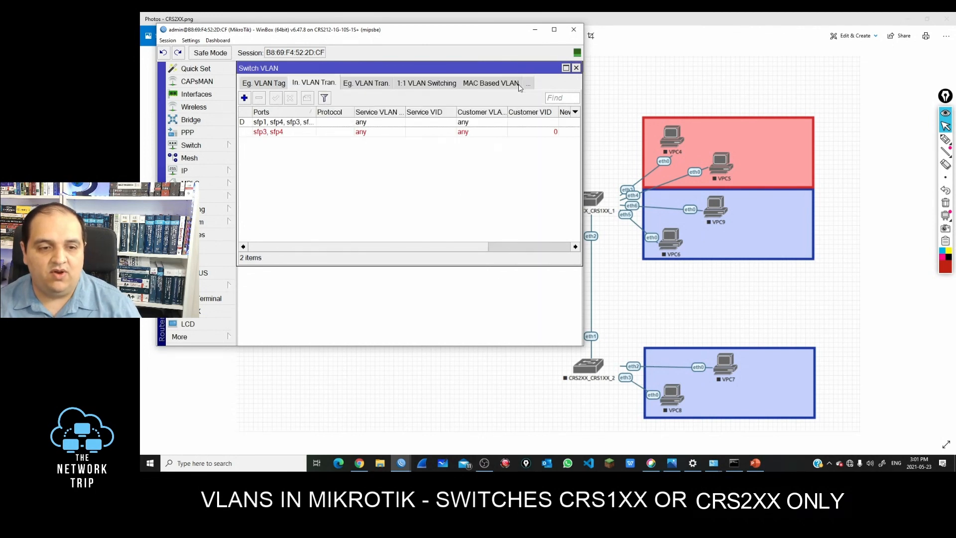
# Start another ingress VLAN translation rule with New Customer VID 20 and Customer VID 0.
pyautogui.click(245, 98)
pyautogui.click(386, 255)
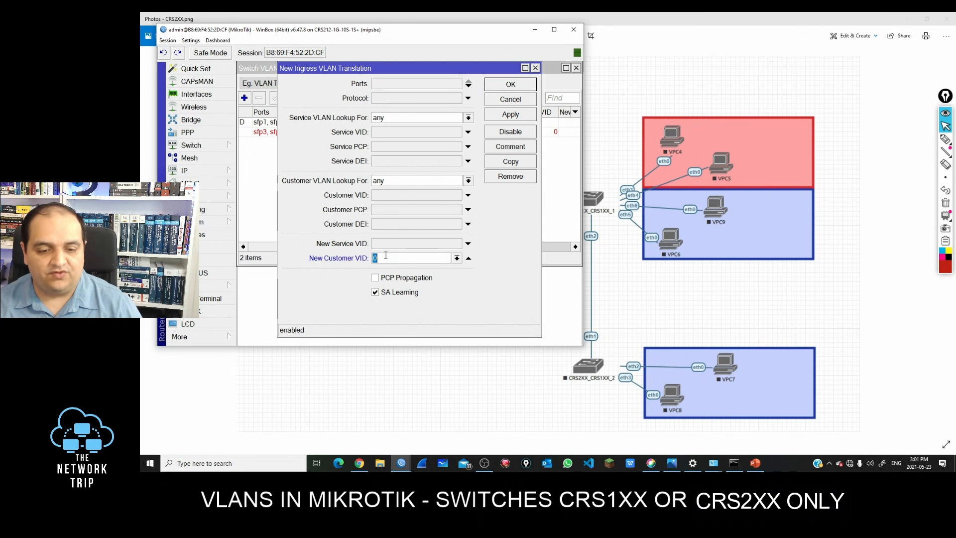
pyautogui.write('20')
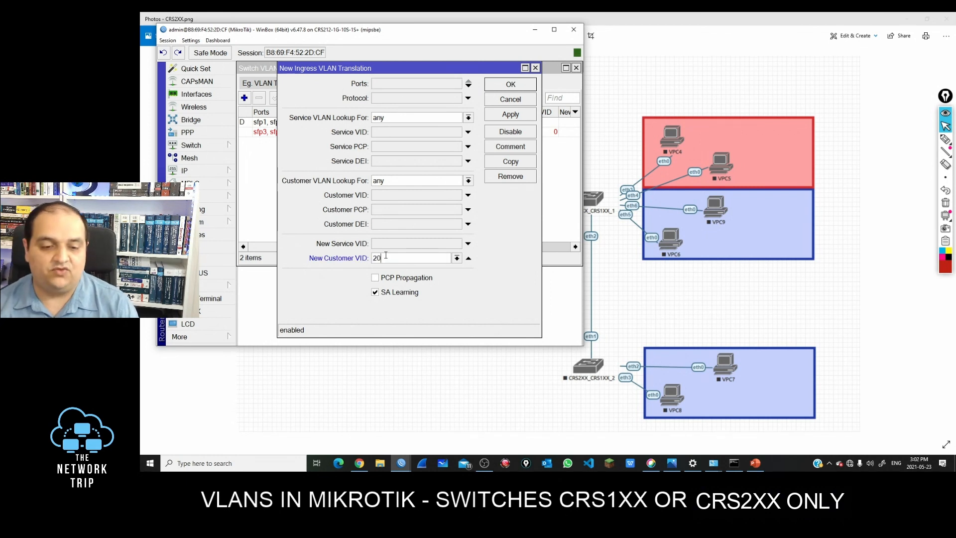
pyautogui.click(390, 196)
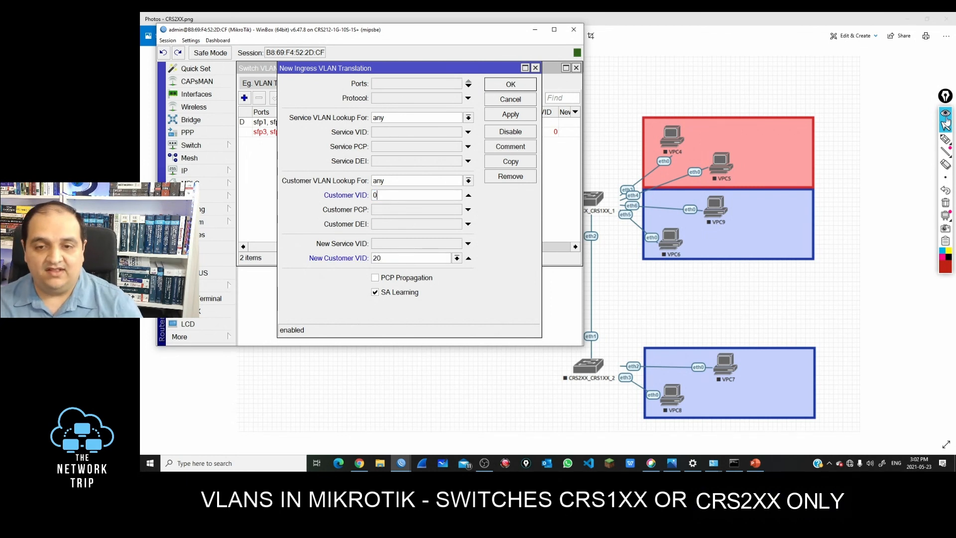
# Tick ports eth6 and eth5 of the first switch on the network diagram and leave annotation mode.
pyautogui.click(945, 140)
pyautogui.moveTo(641, 206); pyautogui.dragTo(655, 216)
pyautogui.click(946, 126)
# Assign ports sfp5 and sfp6 to the VLAN 20 ingress translation rule, save it and select both new rules.
pyautogui.click(394, 83)
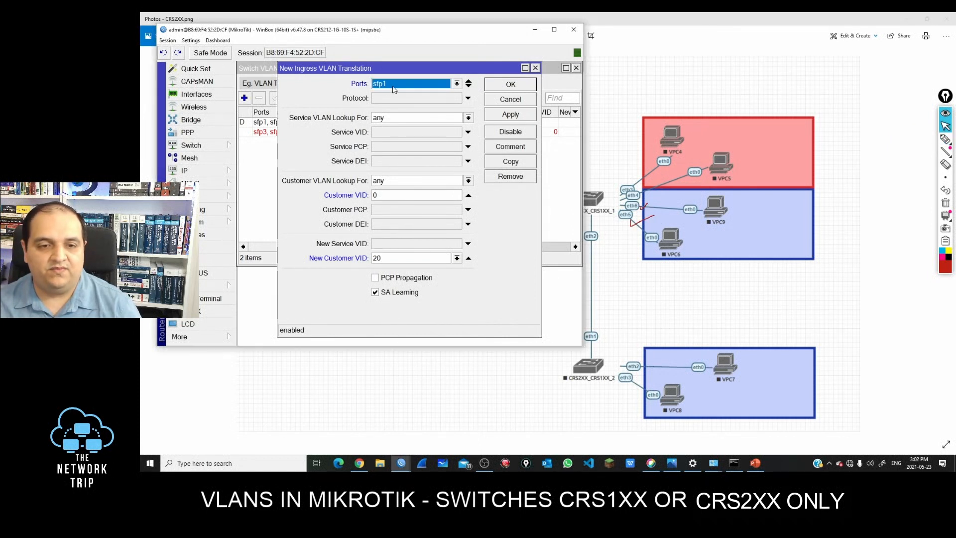
pyautogui.click(393, 84)
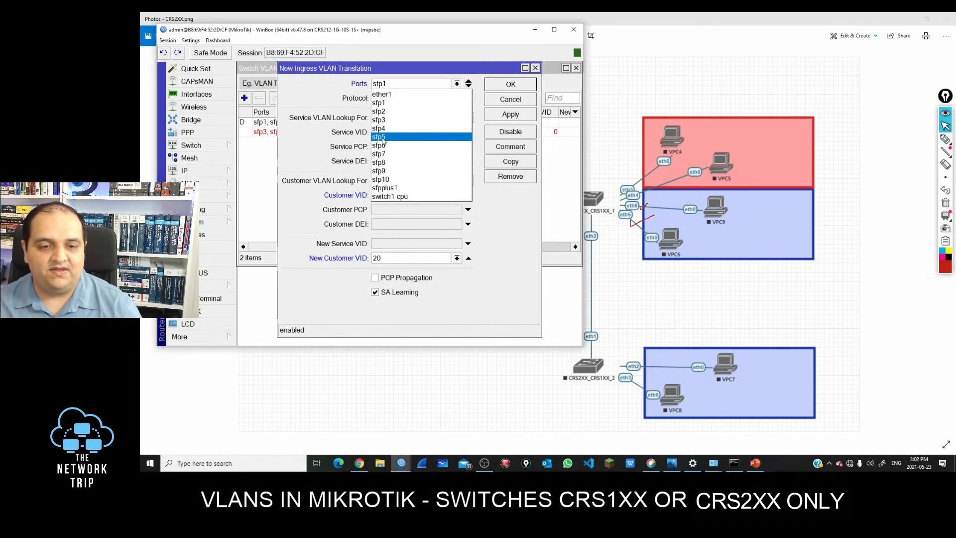
pyautogui.click(383, 137)
pyautogui.click(469, 85)
pyautogui.click(411, 98)
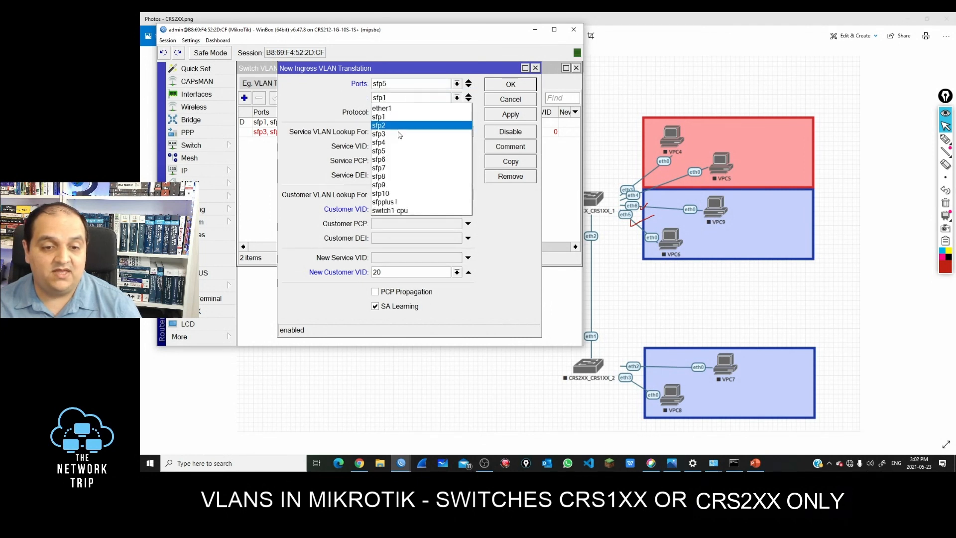
pyautogui.click(393, 159)
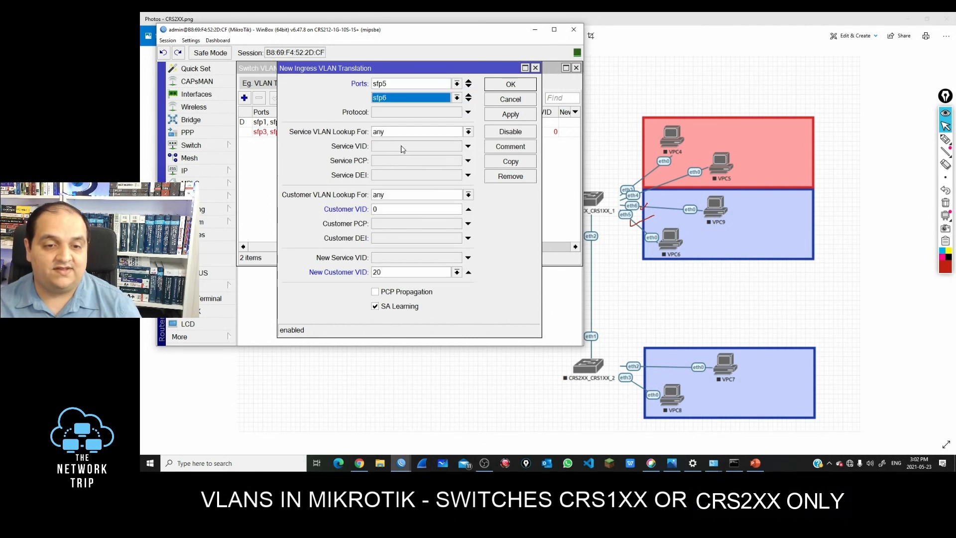
pyautogui.click(501, 90)
pyautogui.moveTo(348, 130); pyautogui.dragTo(337, 141)
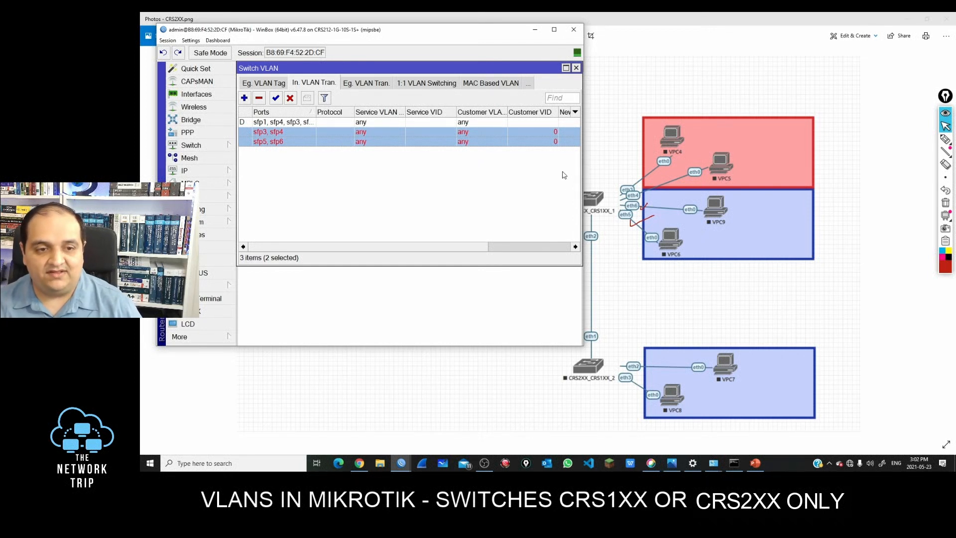
# Switch to the PowerPoint slide show, return to the STEPS slide, mark the Egress-Vlan-Tag item and clear all annotations.
pyautogui.click(756, 463)
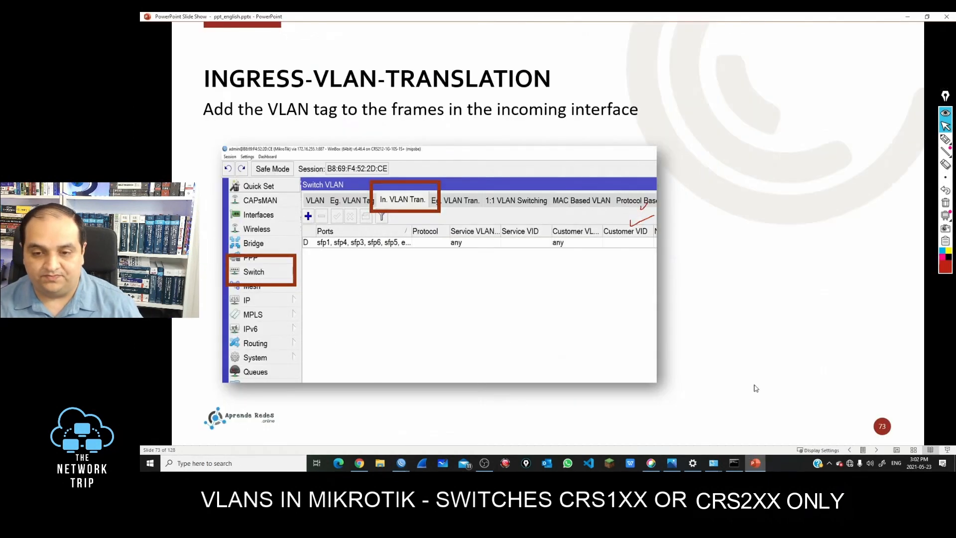
pyautogui.press('Left')
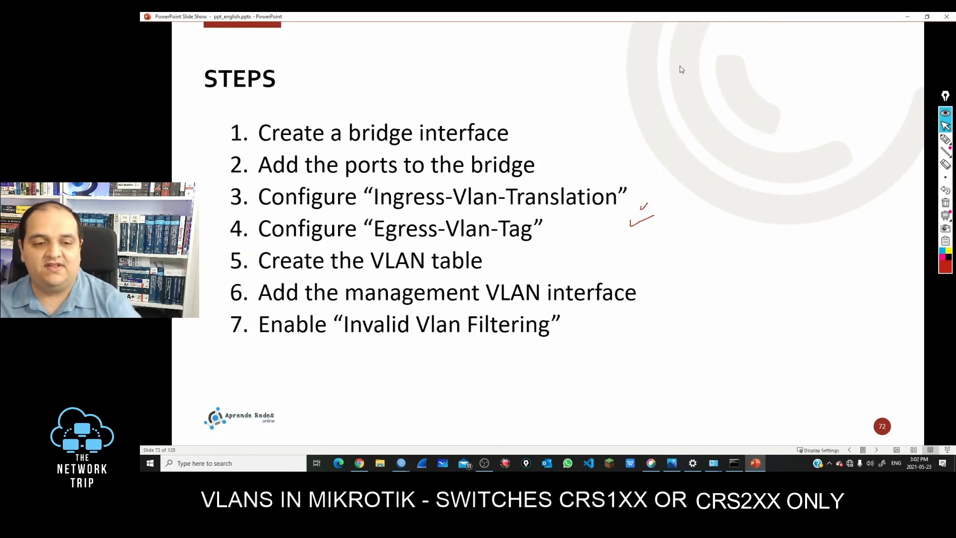
pyautogui.click(945, 139)
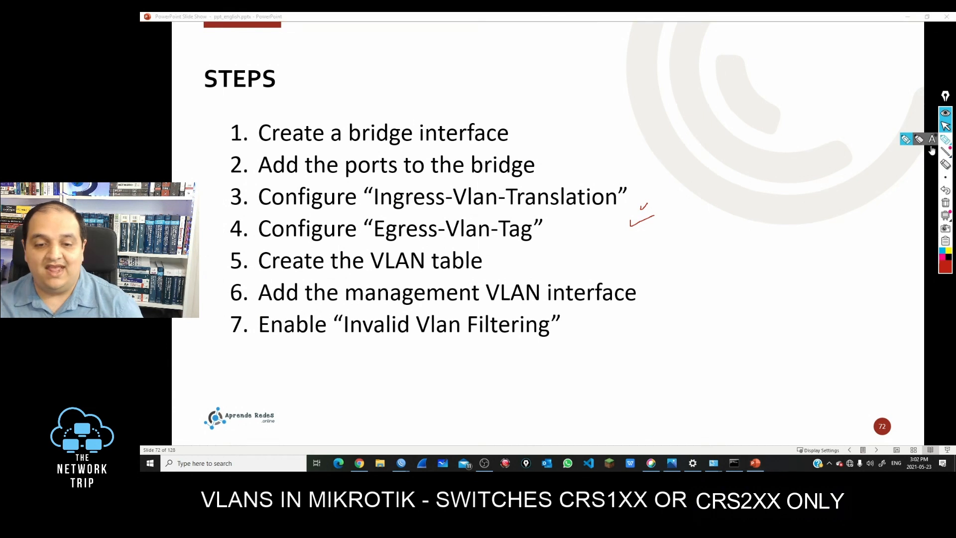
pyautogui.moveTo(211, 212)
pyautogui.mouseDown()
pyautogui.moveTo(381, 205)
pyautogui.moveTo(568, 237)
pyautogui.moveTo(258, 247)
pyautogui.moveTo(234, 222)
pyautogui.mouseUp()
pyautogui.click(944, 209)
pyautogui.click(945, 126)
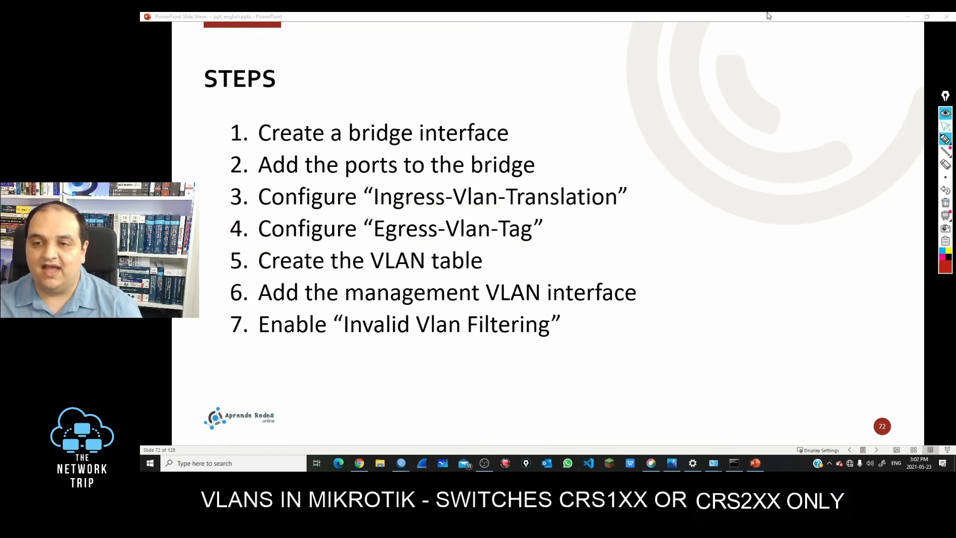
# Advance to the EGRESS-VLAN-TAG slide, label In. VLAN Tran. "Access" and Eg. VLAN Tag "Trunk", then clear the annotations.
pyautogui.press('Right')
pyautogui.press('Right')
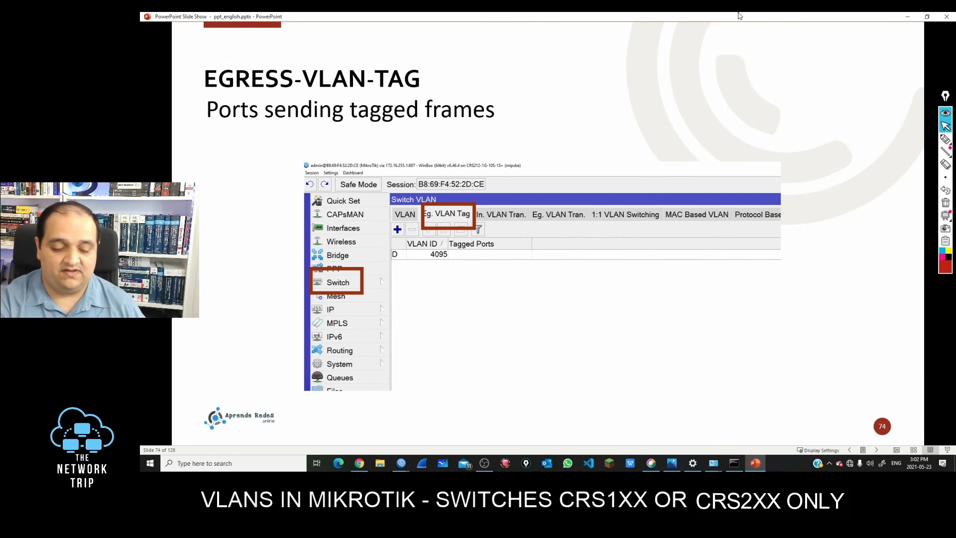
pyautogui.click(945, 139)
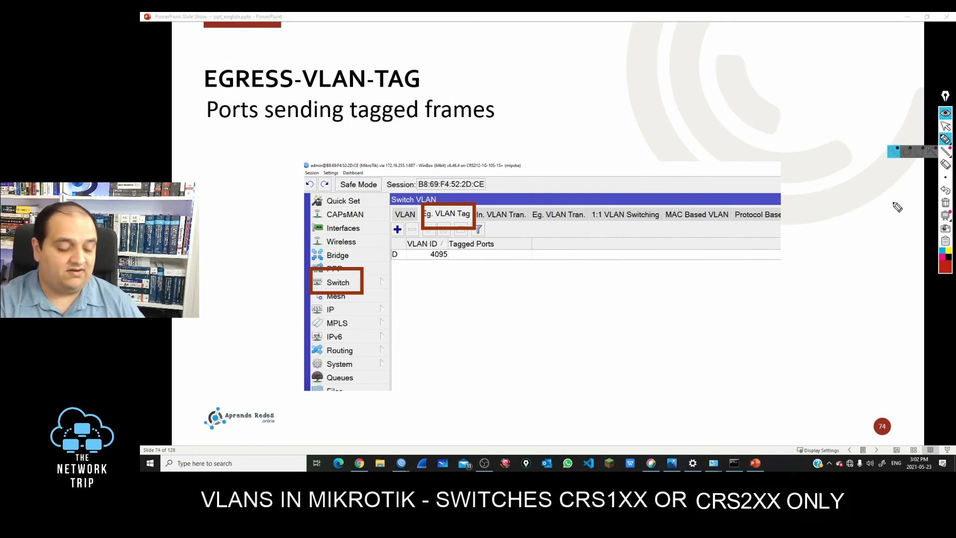
pyautogui.moveTo(498, 215)
pyautogui.mouseDown()
pyautogui.moveTo(561, 154)
pyautogui.moveTo(601, 140)
pyautogui.mouseUp()
pyautogui.moveTo(454, 215)
pyautogui.mouseDown()
pyautogui.moveTo(543, 137)
pyautogui.moveTo(598, 110)
pyautogui.mouseUp()
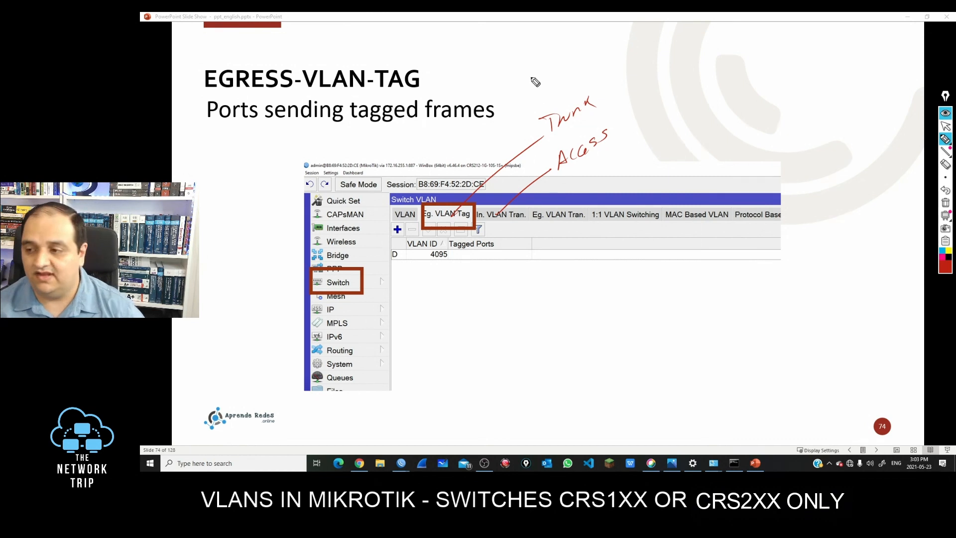
pyautogui.click(945, 202)
pyautogui.click(945, 127)
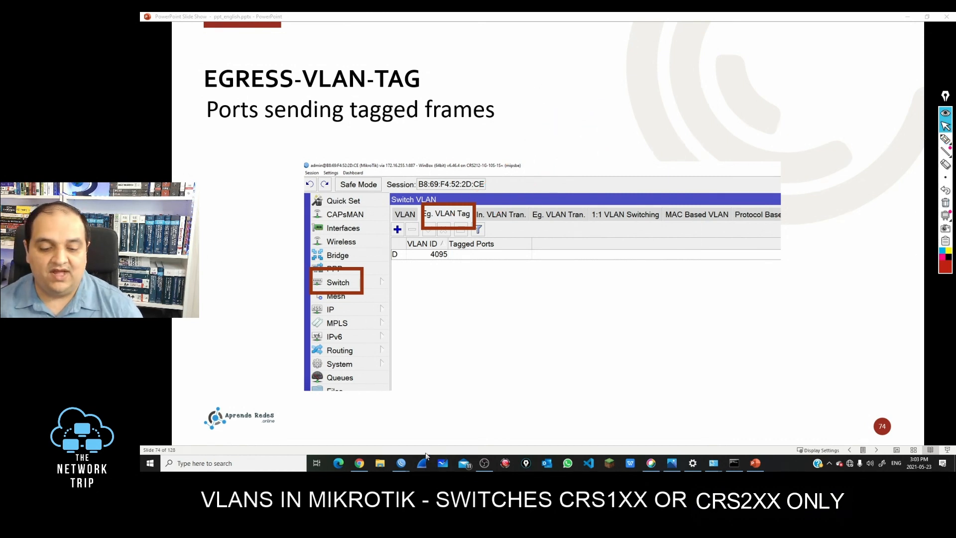
# Switch to WinBox, open the egress VLAN tag list and minimize the slide show so the network diagram is behind the window.
pyautogui.moveTo(399, 465)
pyautogui.click(416, 423)
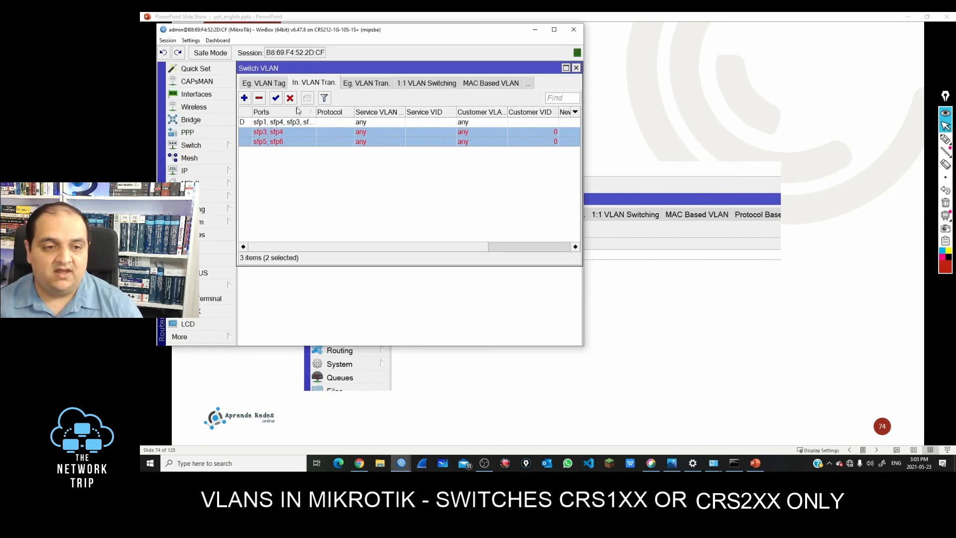
pyautogui.click(274, 88)
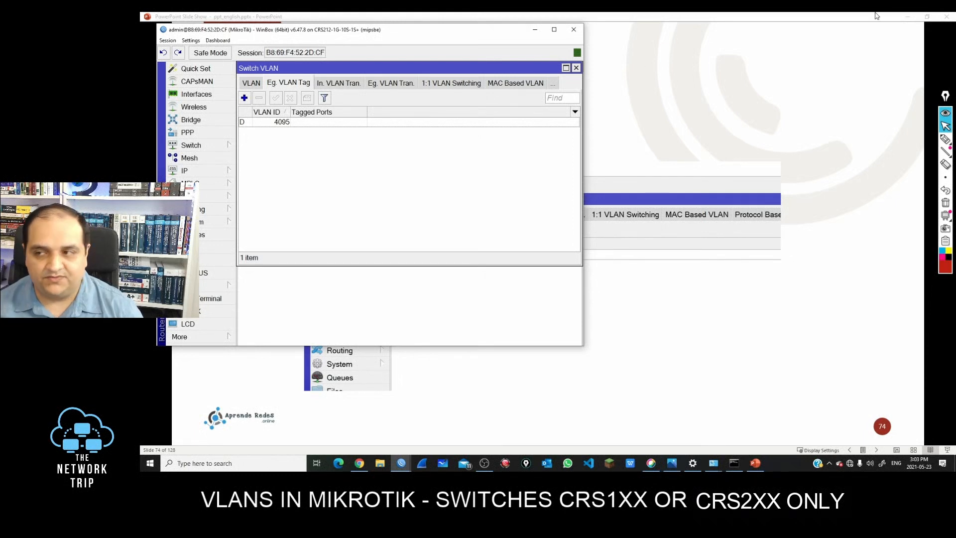
pyautogui.click(909, 16)
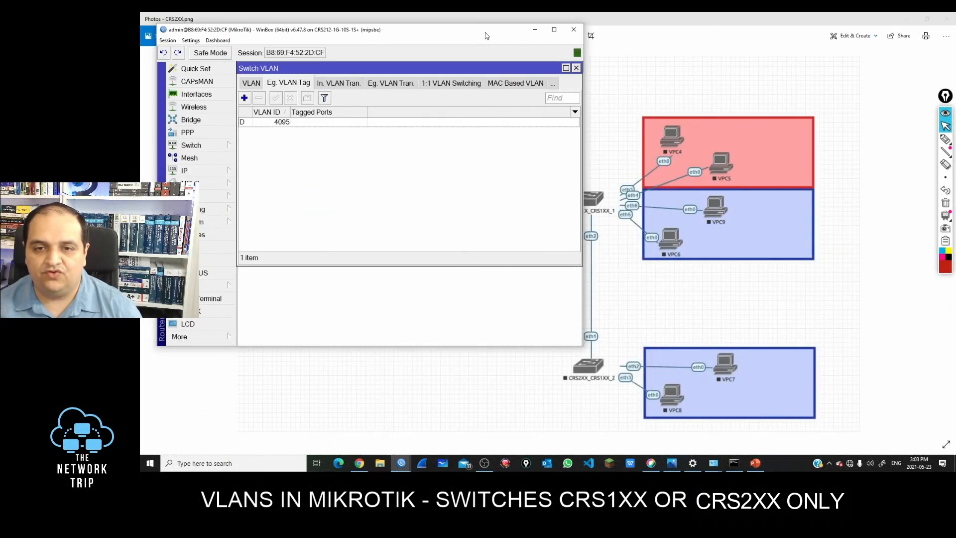
pyautogui.moveTo(484, 31); pyautogui.dragTo(451, 255)
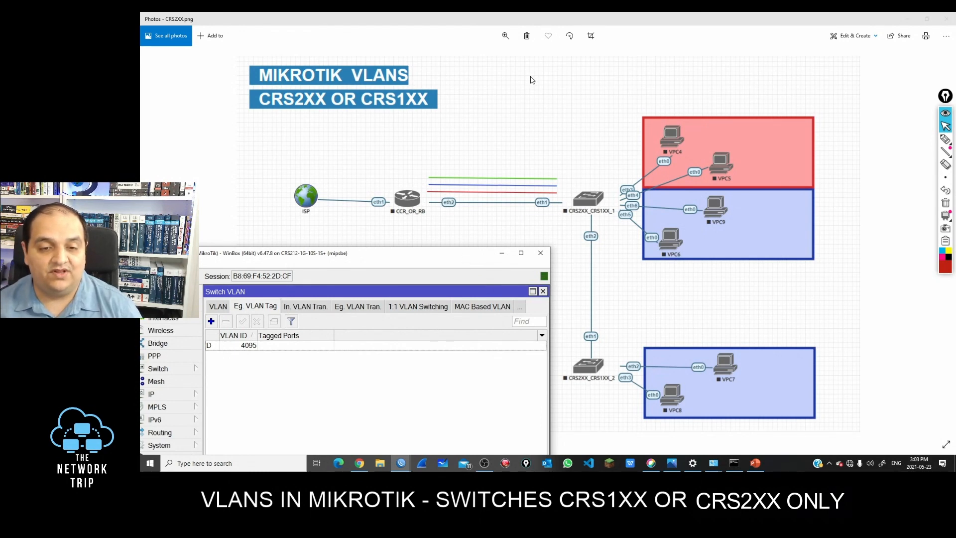
pyautogui.moveTo(356, 254); pyautogui.dragTo(422, 57)
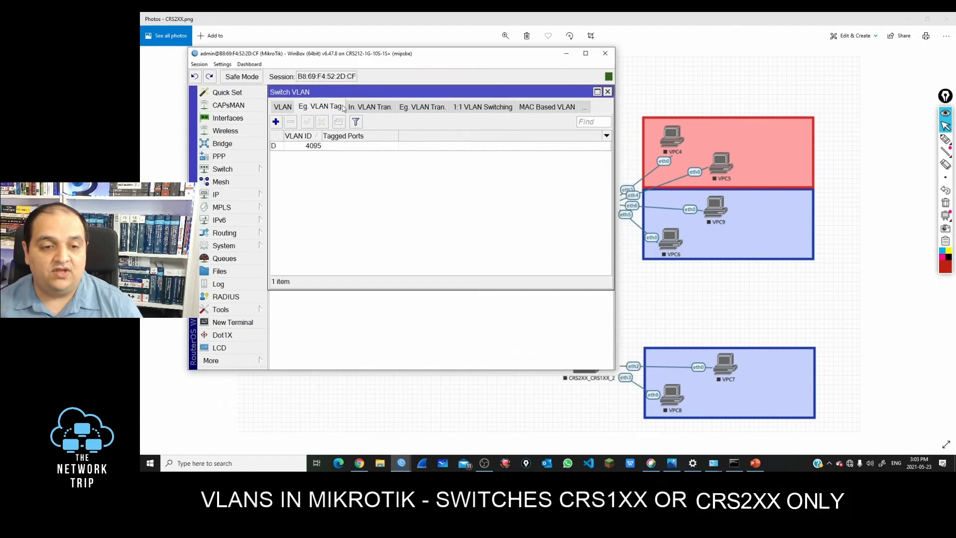
# Add an egress VLAN tag entry for VLAN ID 10 with tagged ports ether1 and sfp2, and apply it.
pyautogui.click(276, 122)
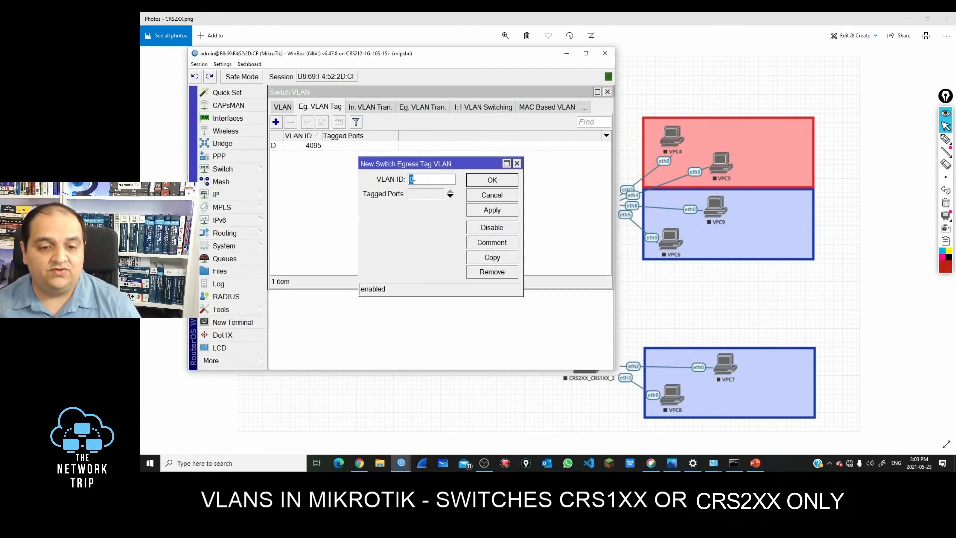
pyautogui.write('10')
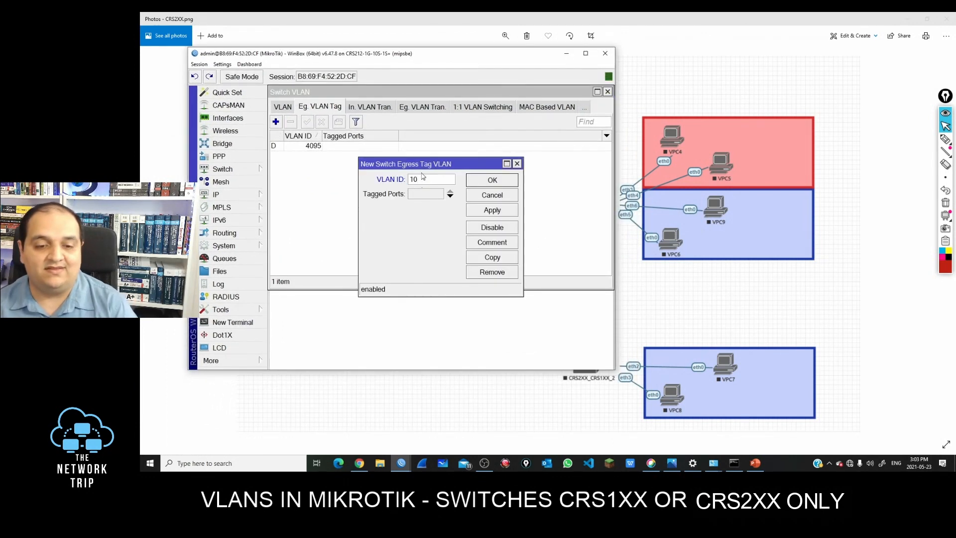
pyautogui.click(423, 196)
pyautogui.click(467, 194)
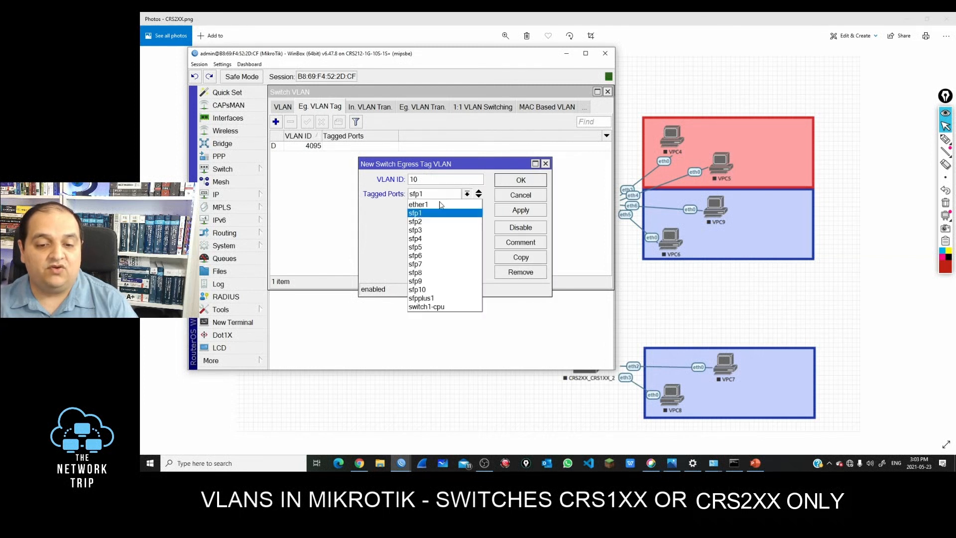
pyautogui.click(442, 207)
pyautogui.click(479, 196)
pyautogui.click(467, 208)
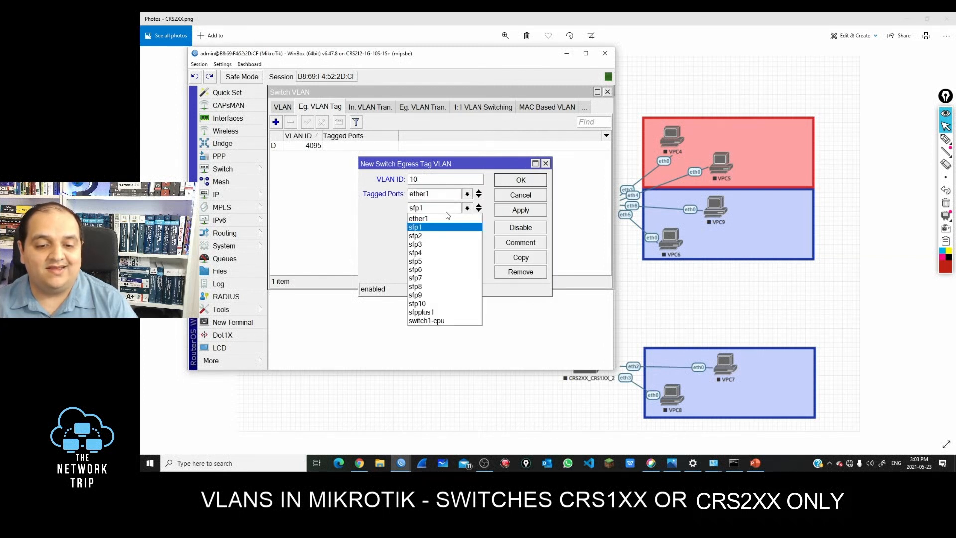
pyautogui.click(482, 216)
pyautogui.click(521, 209)
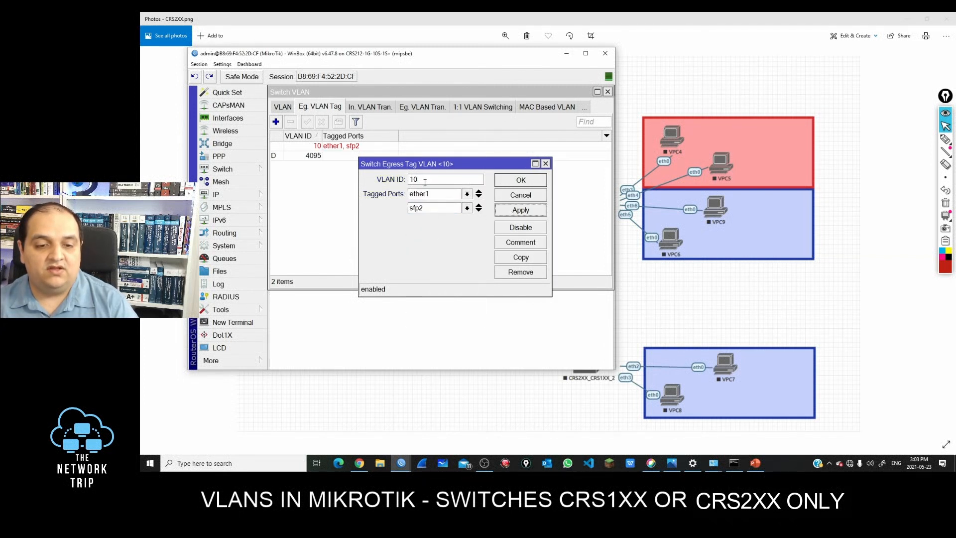
# Copy the egress tag entry for VLAN IDs 20 and 99, keeping tagged ports ether1 and sfp2, and save both.
pyautogui.click(521, 257)
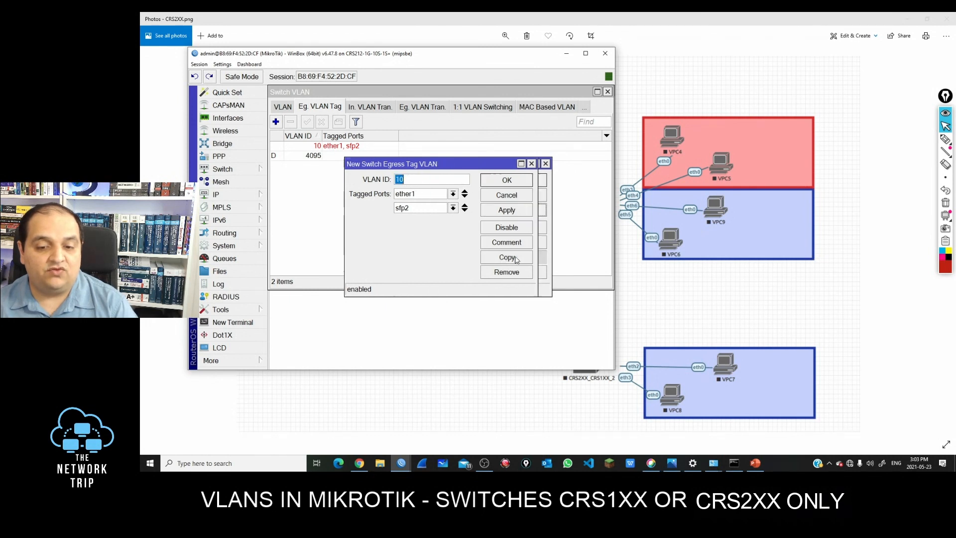
pyautogui.press('BackSpace')
pyautogui.press('BackSpace')
pyautogui.write('2')
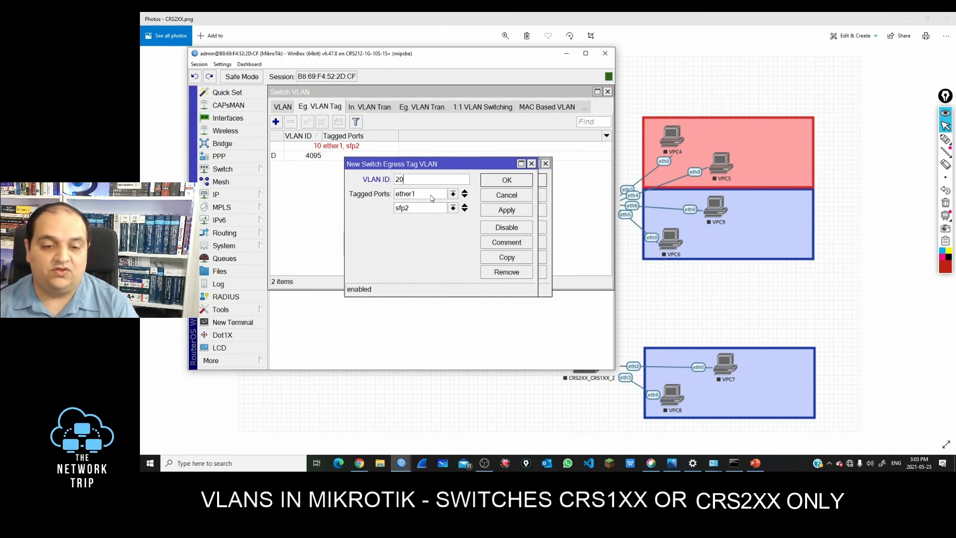
pyautogui.click(508, 209)
pyautogui.click(518, 258)
pyautogui.write('99')
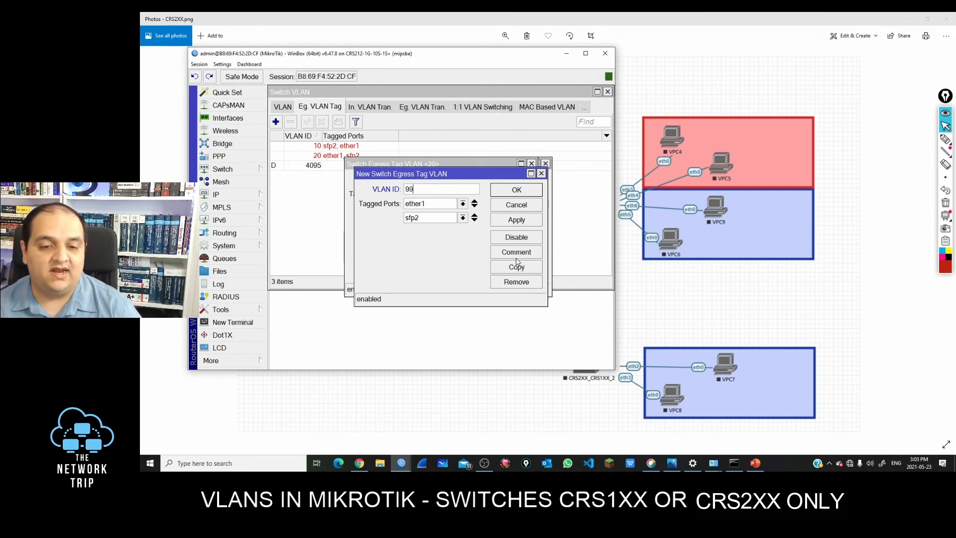
pyautogui.press('Return')
pyautogui.press('Return')
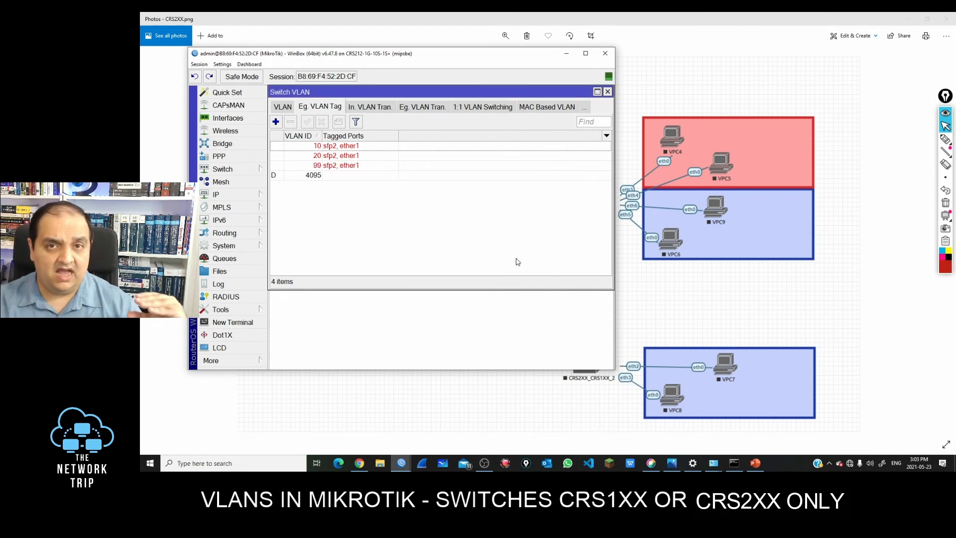
# Switch to the PowerPoint slide show and go back to the STEPS slide.
pyautogui.click(755, 463)
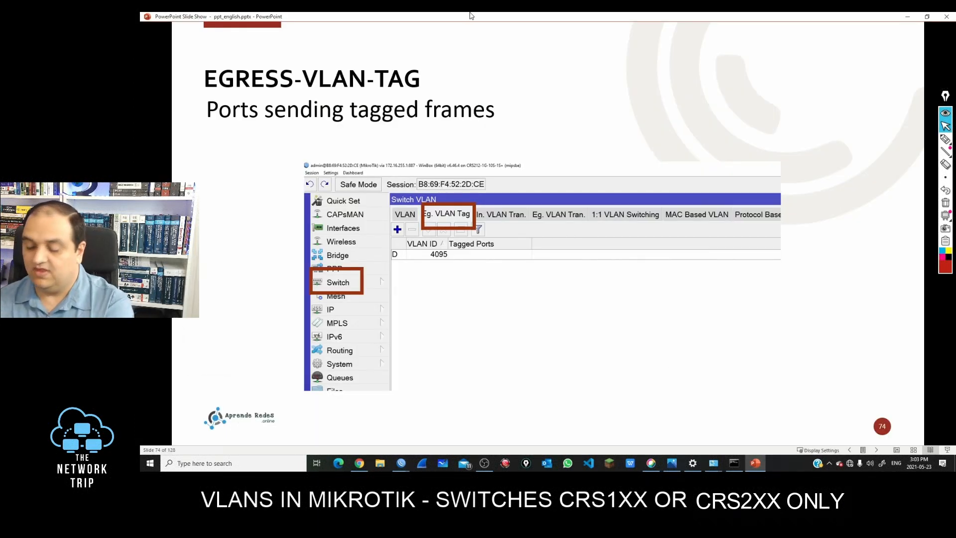
pyautogui.press('Left')
pyautogui.press('Left')
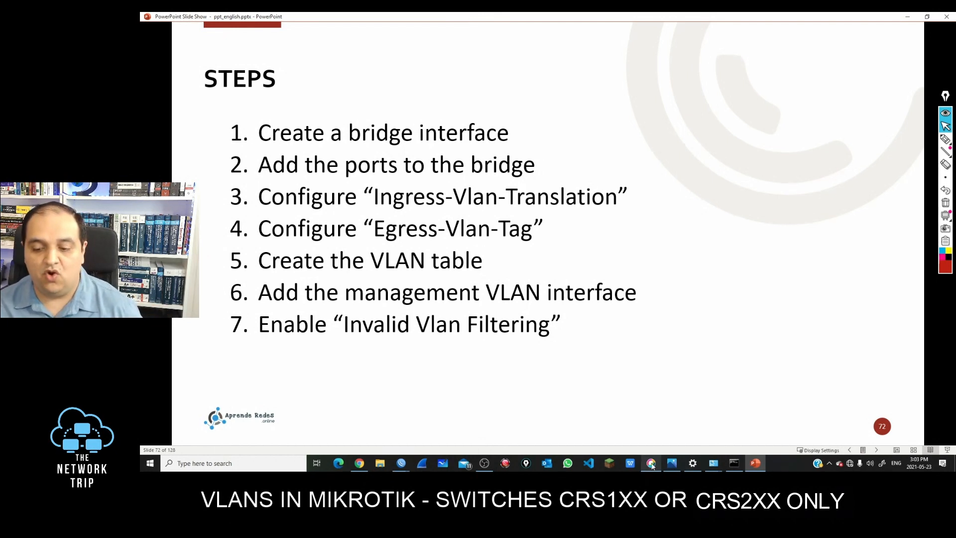
# Switch to the switch's WinBox session and start a switch VLAN table entry with VLAN ID 10 and port ether1.
pyautogui.click(401, 463)
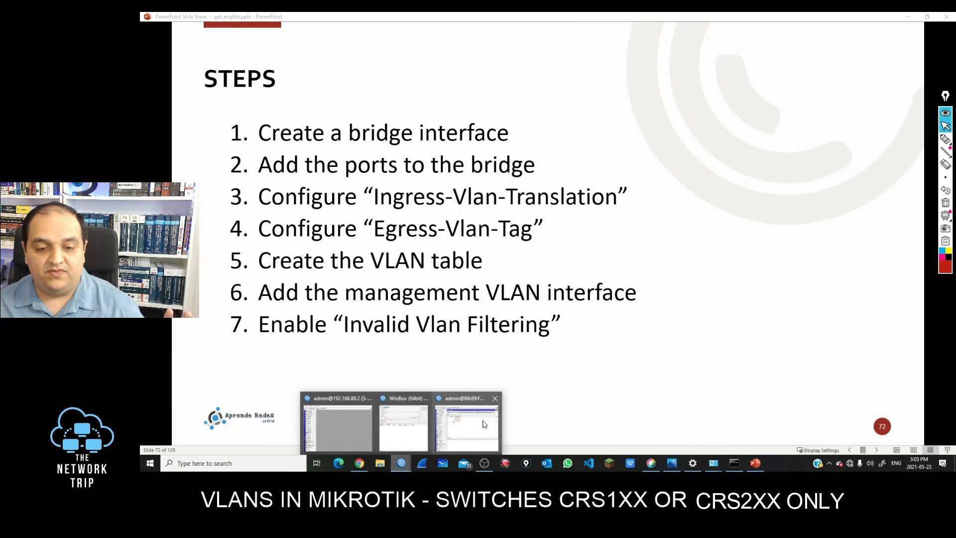
pyautogui.click(479, 412)
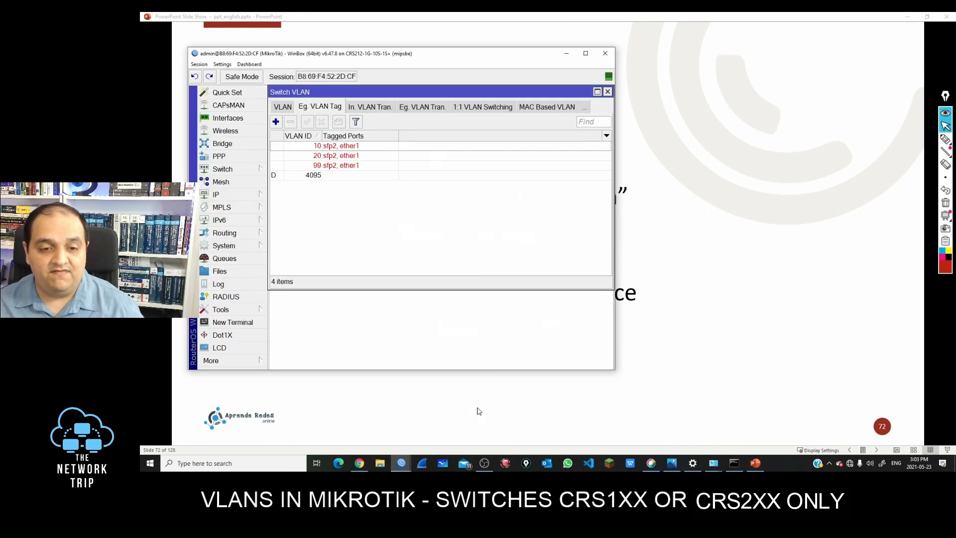
pyautogui.click(284, 107)
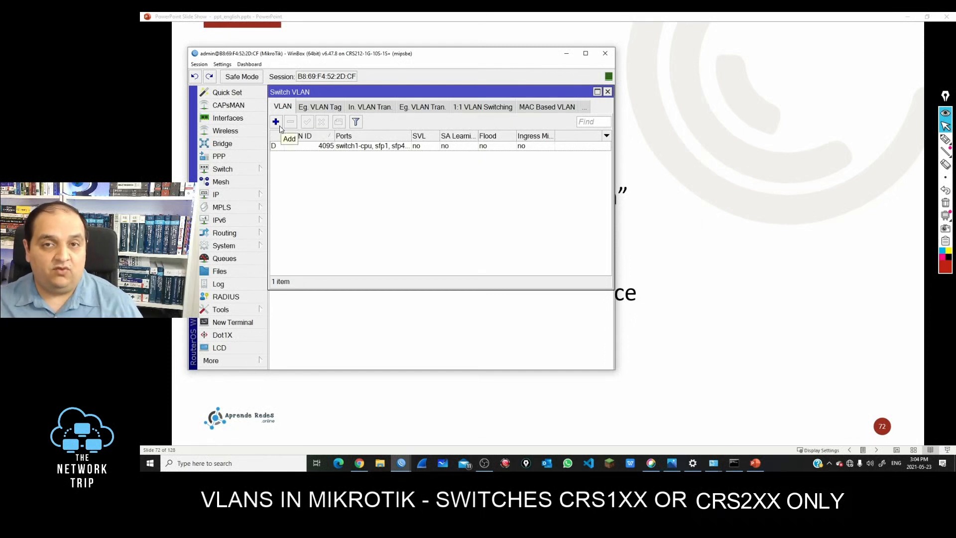
pyautogui.click(277, 122)
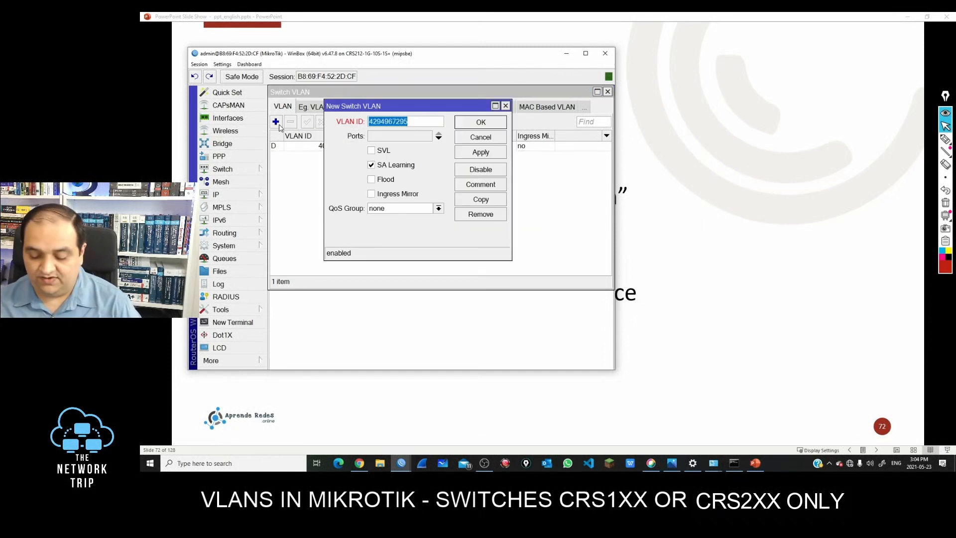
pyautogui.write('10')
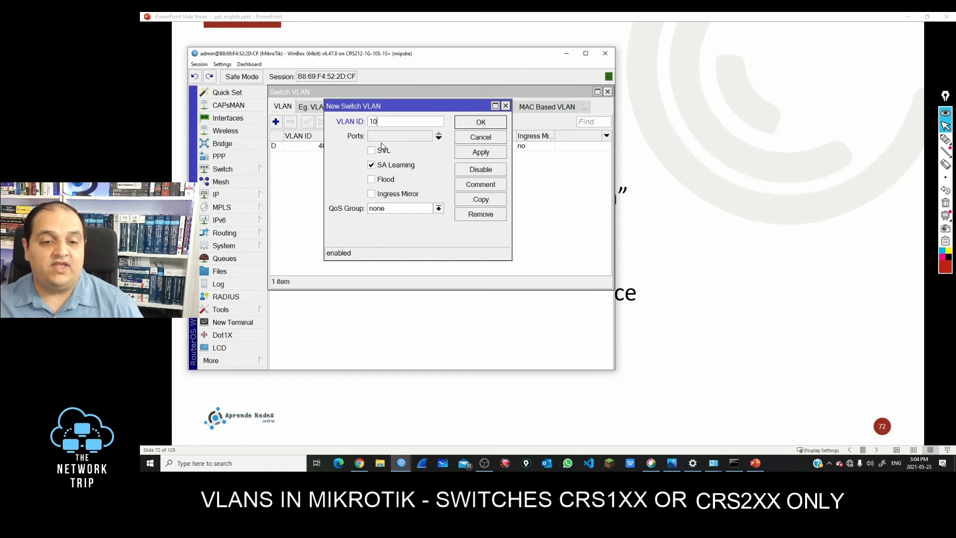
pyautogui.click(376, 138)
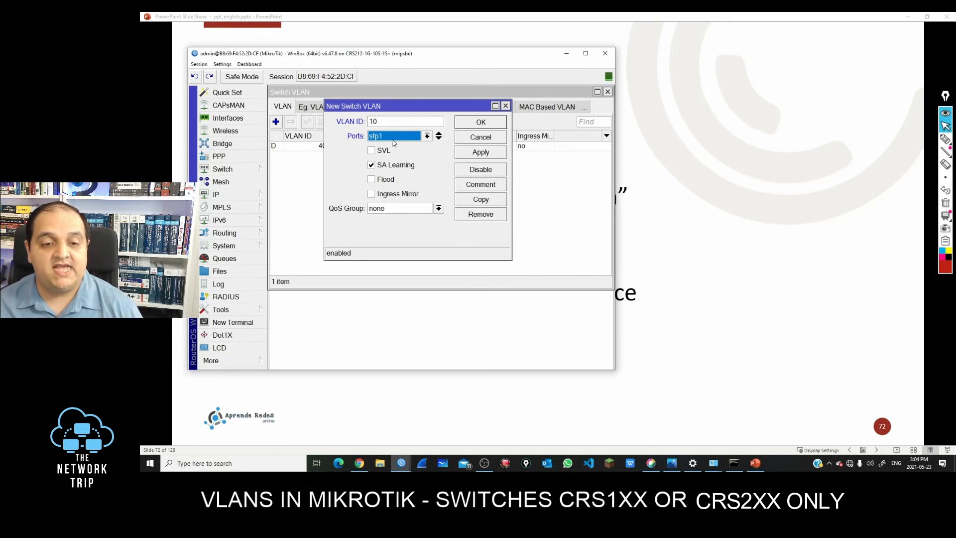
pyautogui.click(393, 142)
pyautogui.click(394, 145)
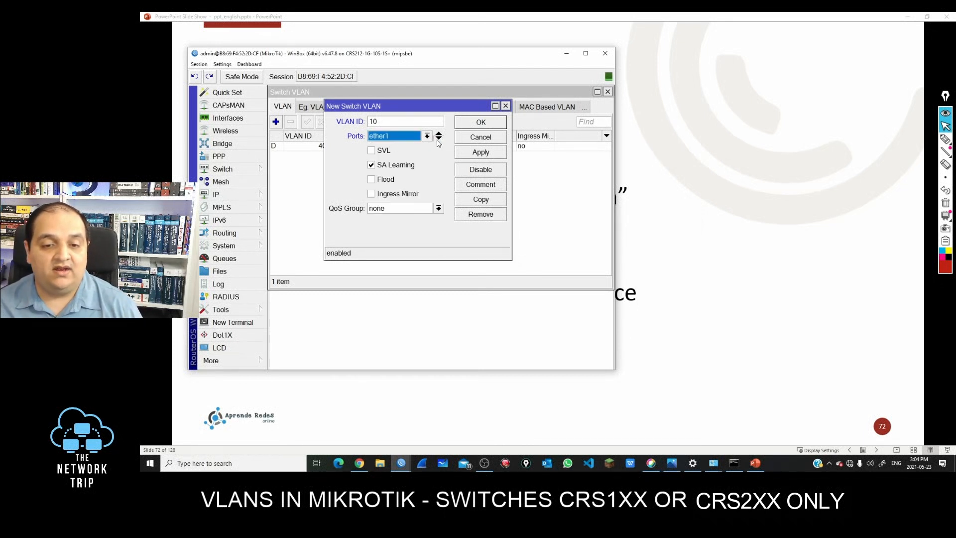
# Add ports sfp2, sfp3, sfp4, sfp5 and sfp6 to the VLAN 10 entry and apply it.
pyautogui.click(439, 139)
pyautogui.click(403, 151)
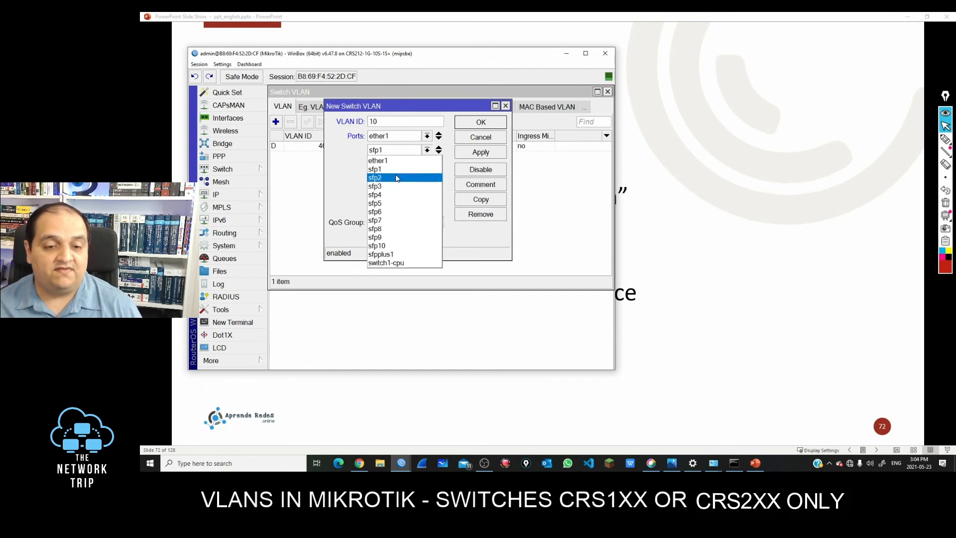
pyautogui.click(399, 177)
pyautogui.click(438, 150)
pyautogui.click(403, 165)
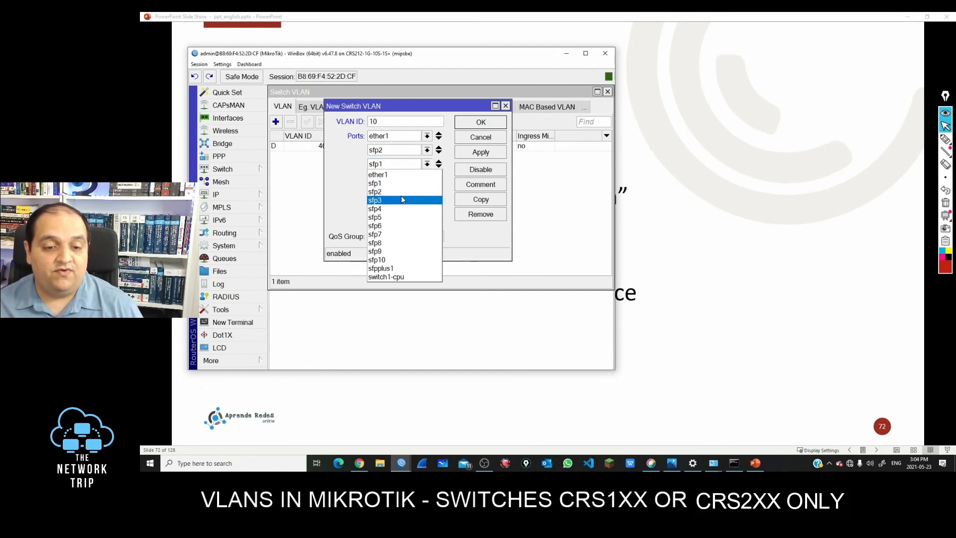
pyautogui.click(403, 200)
pyautogui.click(439, 164)
pyautogui.click(417, 179)
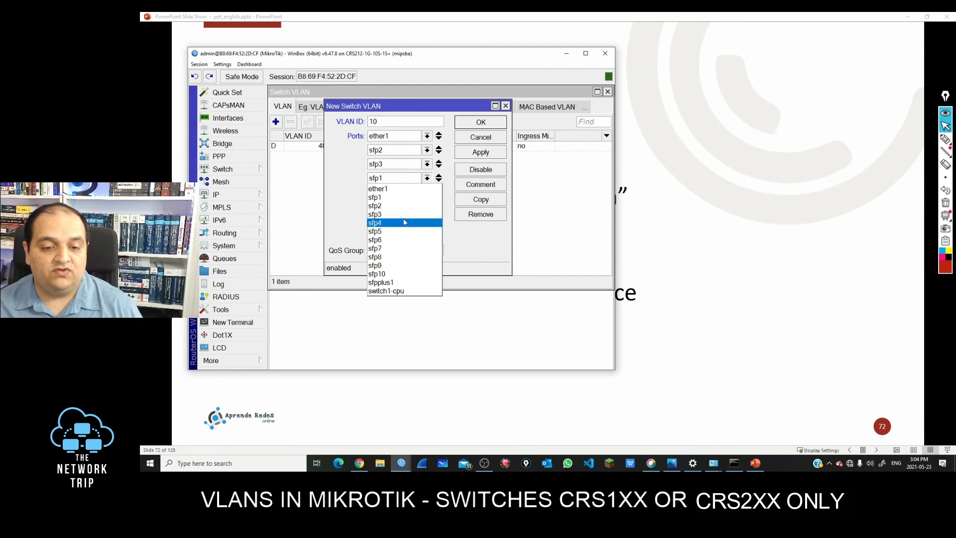
pyautogui.click(406, 222)
pyautogui.click(439, 179)
pyautogui.click(439, 193)
pyautogui.click(405, 206)
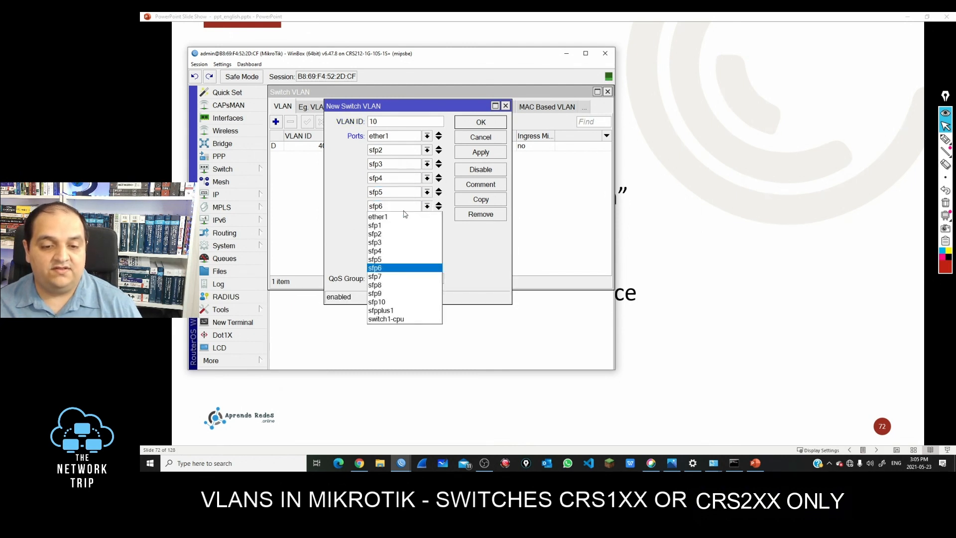
pyautogui.click(404, 264)
pyautogui.click(478, 156)
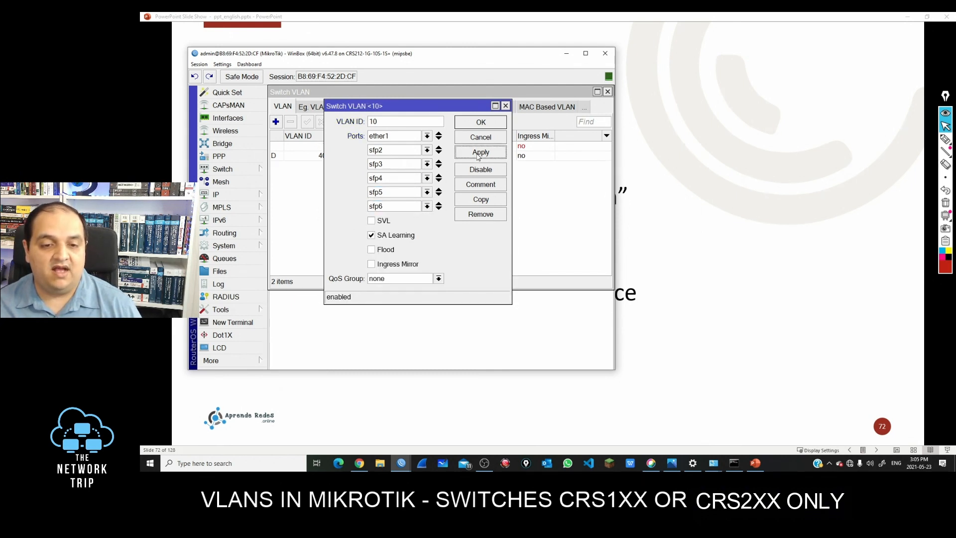
# Copy the VLAN 10 entry as VLAN ID 20 with the same ports and apply it.
pyautogui.click(478, 202)
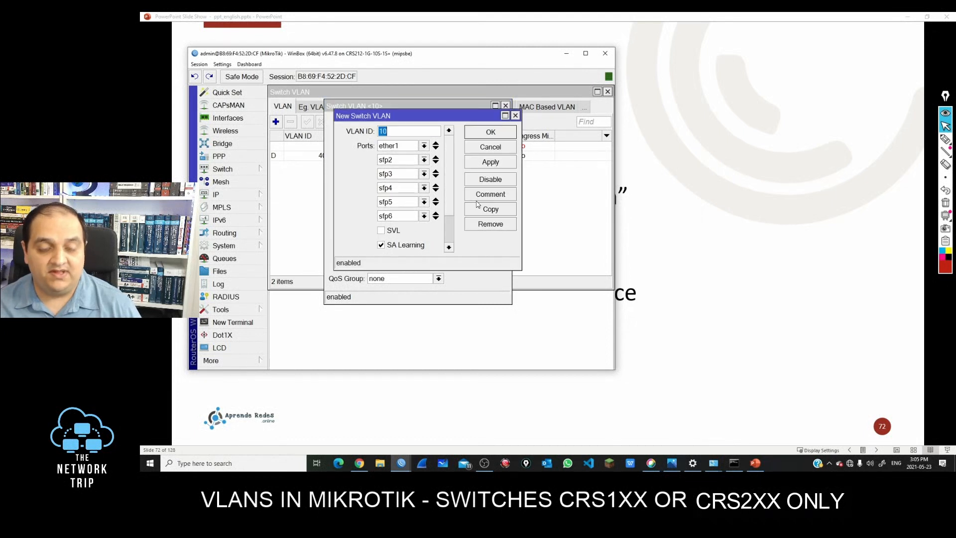
pyautogui.write('20')
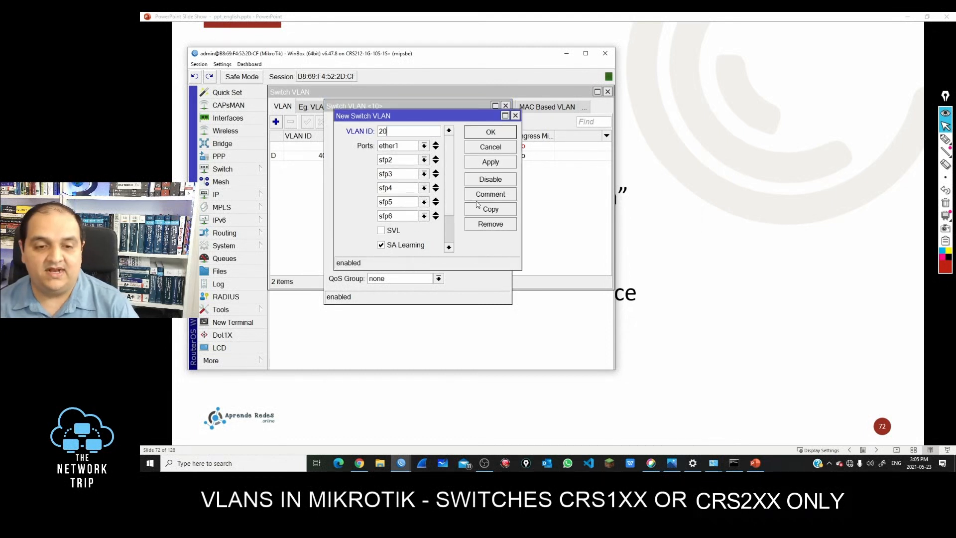
pyautogui.click(507, 163)
# Copy the VLAN 20 entry as VLAN ID 99, remove all ports except sfp2 and ether1, and save it.
pyautogui.click(496, 209)
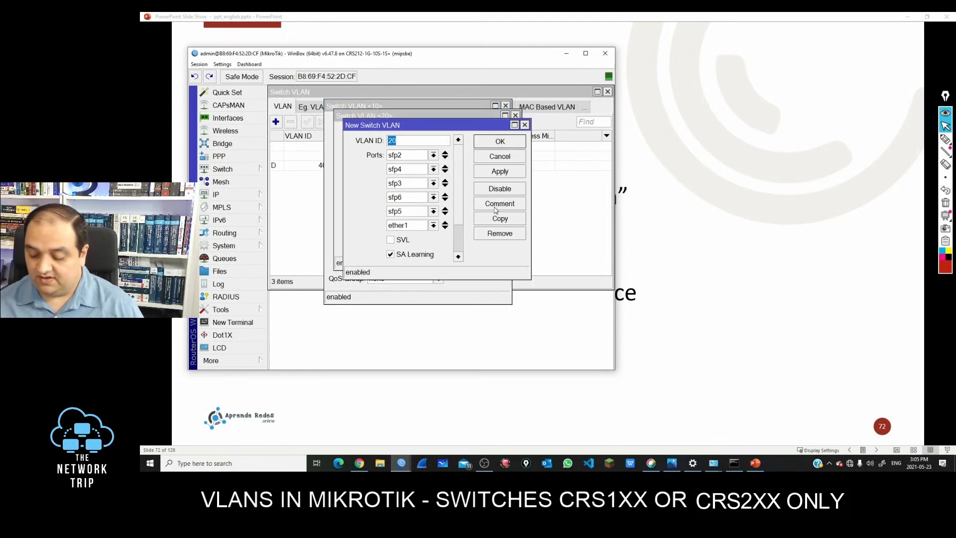
pyautogui.write('99')
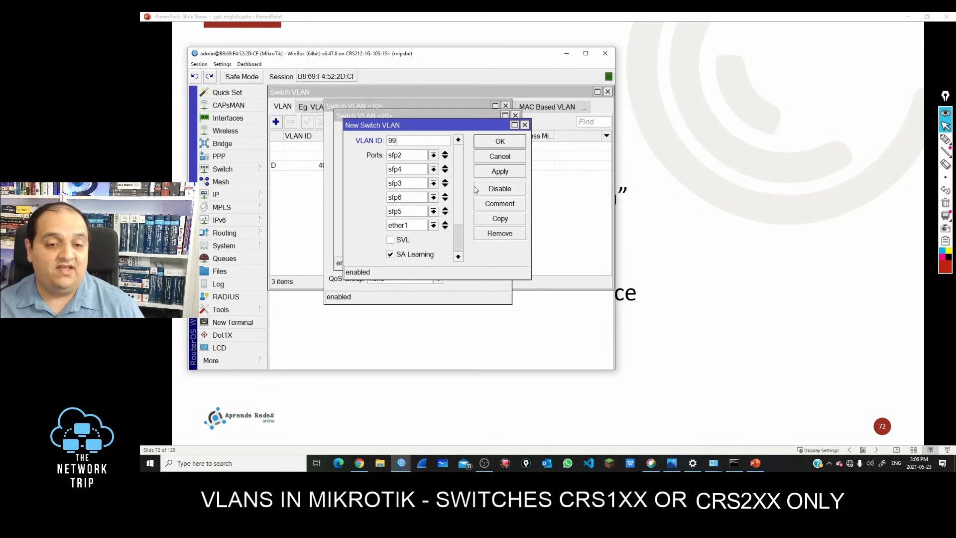
pyautogui.click(447, 168)
pyautogui.click(446, 168)
pyautogui.click(446, 168)
pyautogui.click(447, 169)
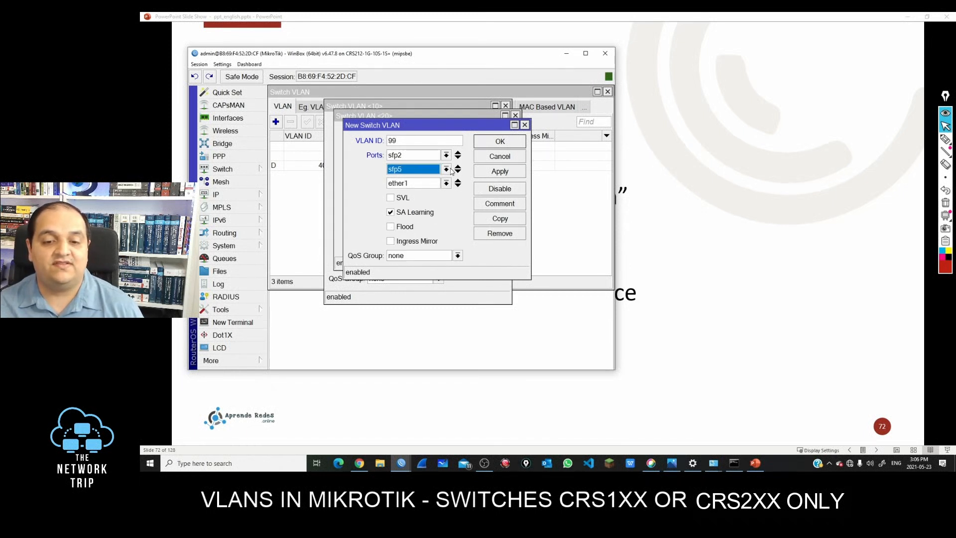
pyautogui.click(458, 168)
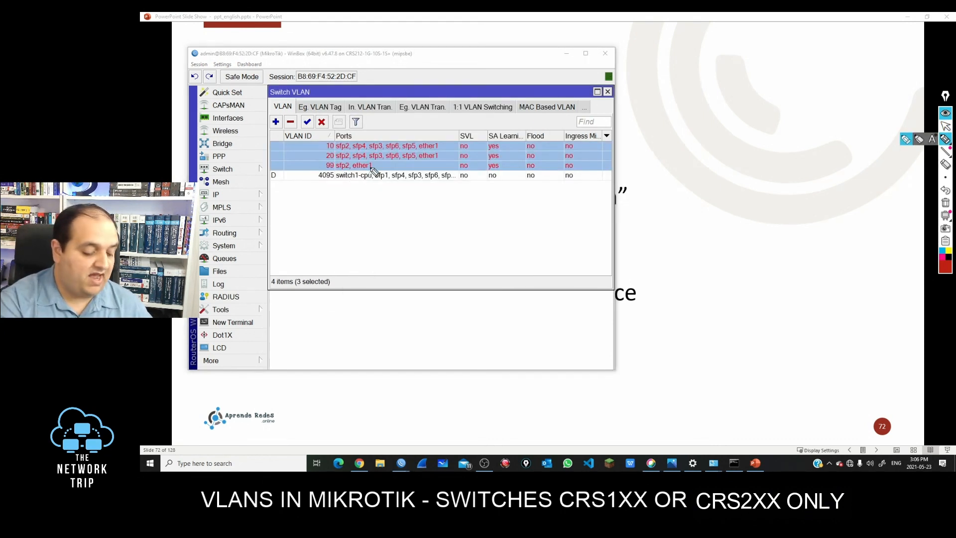
# Circle the VLAN 99 row in the switch VLAN table with the annotation pen, and clear the annotation.
pyautogui.moveTo(374, 168)
pyautogui.mouseDown()
pyautogui.moveTo(331, 155)
pyautogui.moveTo(393, 168)
pyautogui.moveTo(387, 179)
pyautogui.mouseUp()
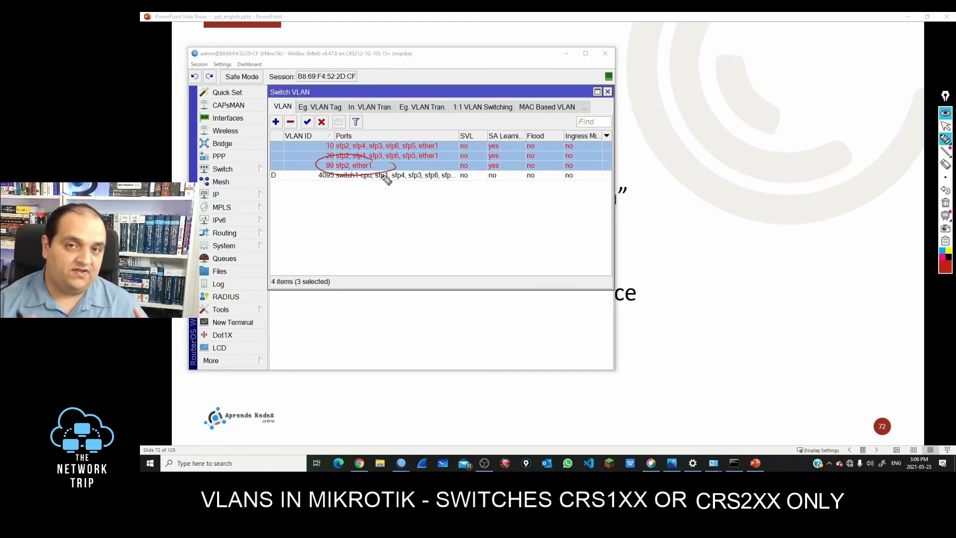
pyautogui.click(946, 203)
pyautogui.click(946, 126)
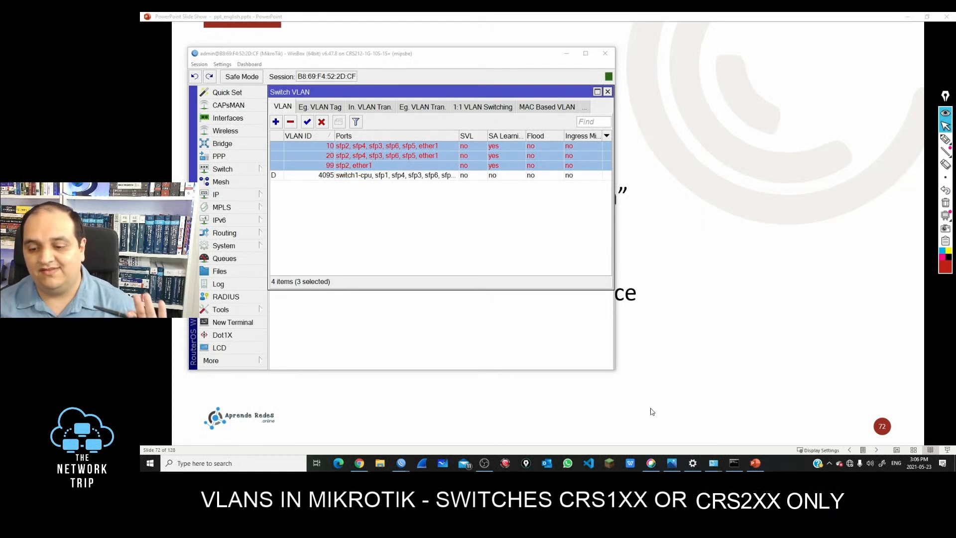
# Switch to the PowerPoint slide show, mark the management VLAN interface item on the STEPS slide, and leave annotation mode.
pyautogui.click(756, 463)
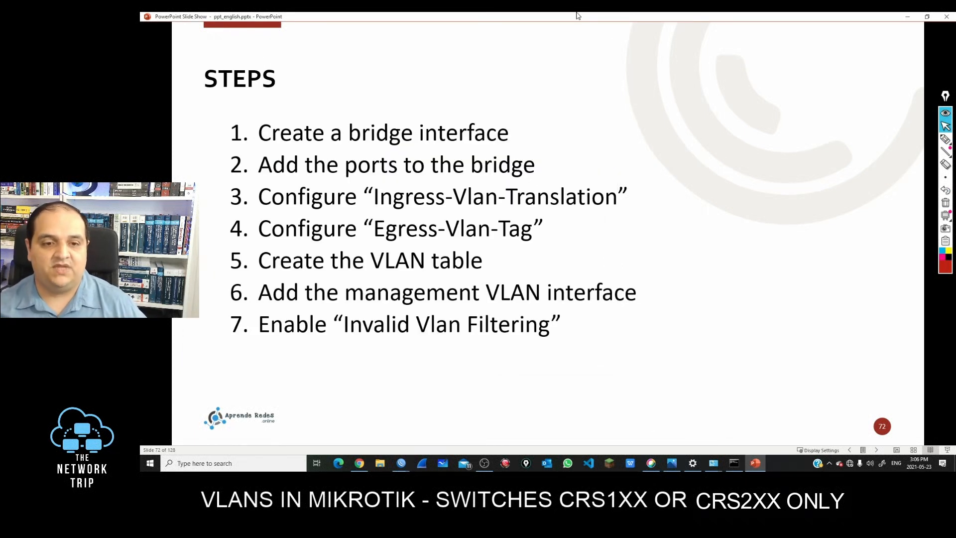
pyautogui.click(945, 139)
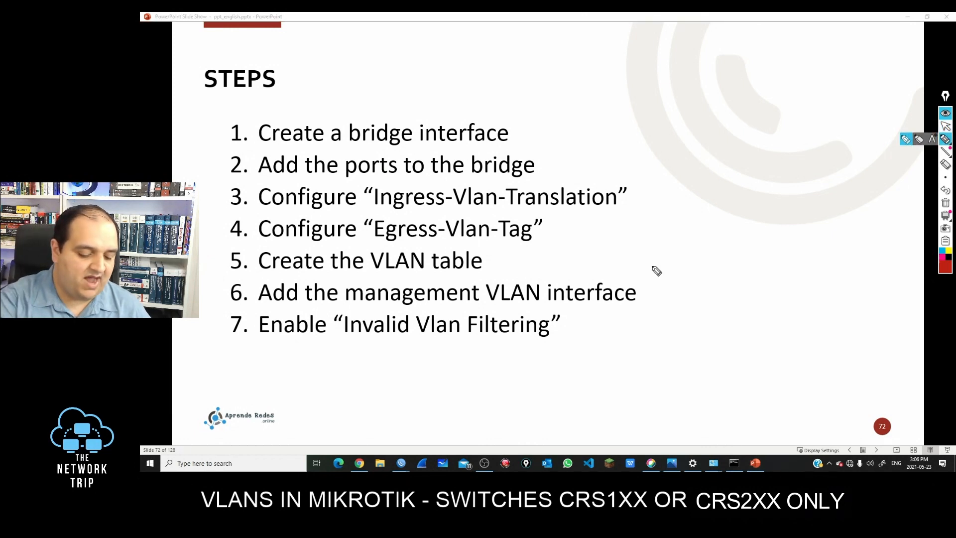
pyautogui.moveTo(659, 277)
pyautogui.mouseDown()
pyautogui.moveTo(659, 293)
pyautogui.moveTo(644, 289)
pyautogui.mouseUp()
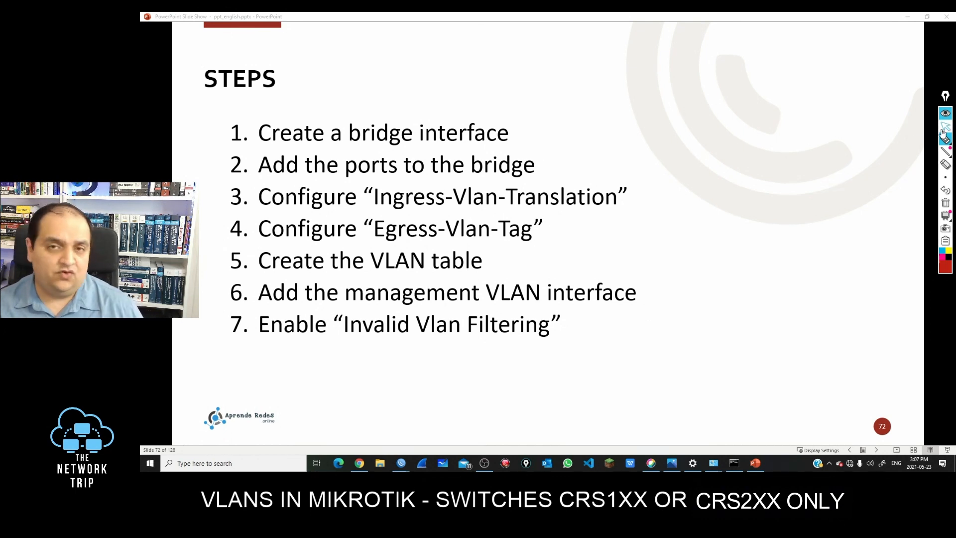
pyautogui.click(940, 130)
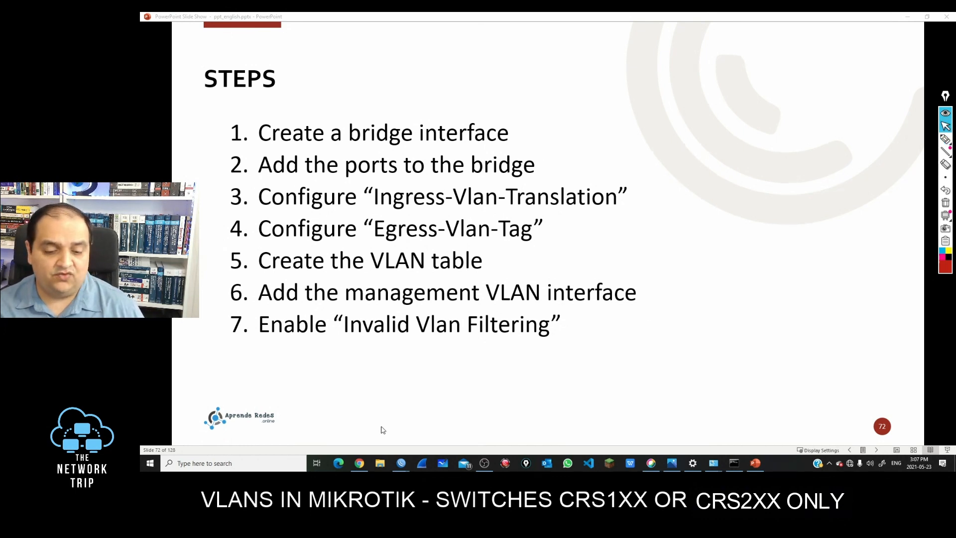
# Switch to the switch's WinBox session and create a VLAN interface named vlan-99 with VLAN ID 99 on the bridge interface.
pyautogui.click(403, 463)
pyautogui.click(461, 432)
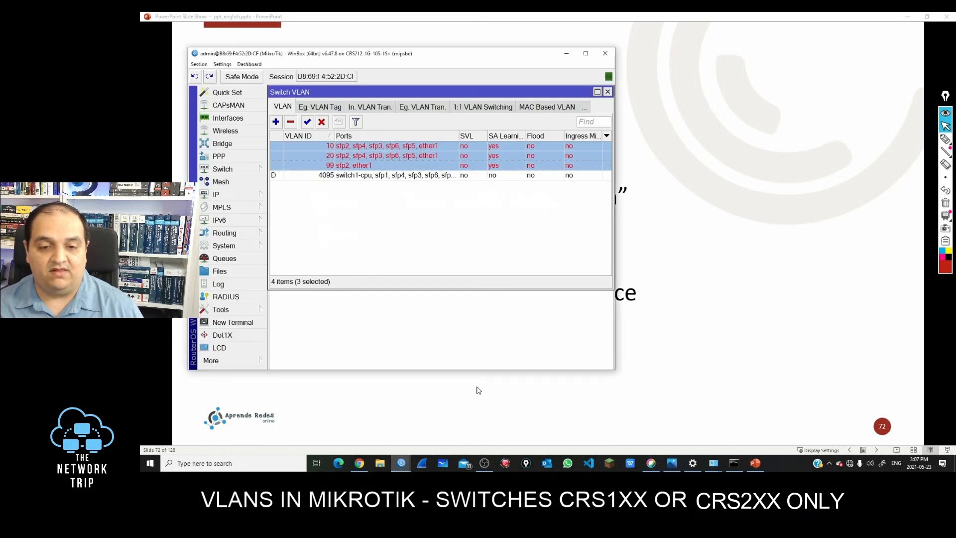
pyautogui.click(394, 224)
pyautogui.click(227, 119)
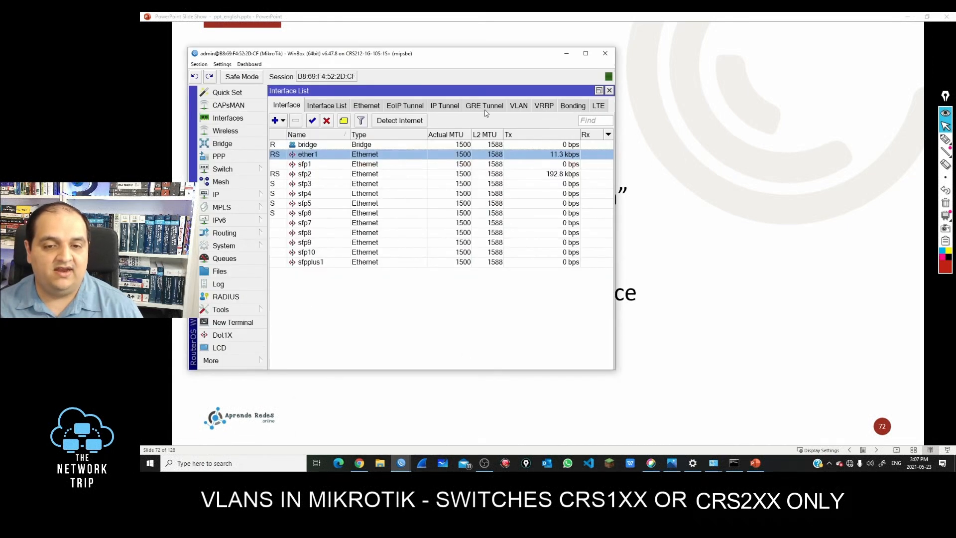
pyautogui.click(519, 106)
pyautogui.click(275, 120)
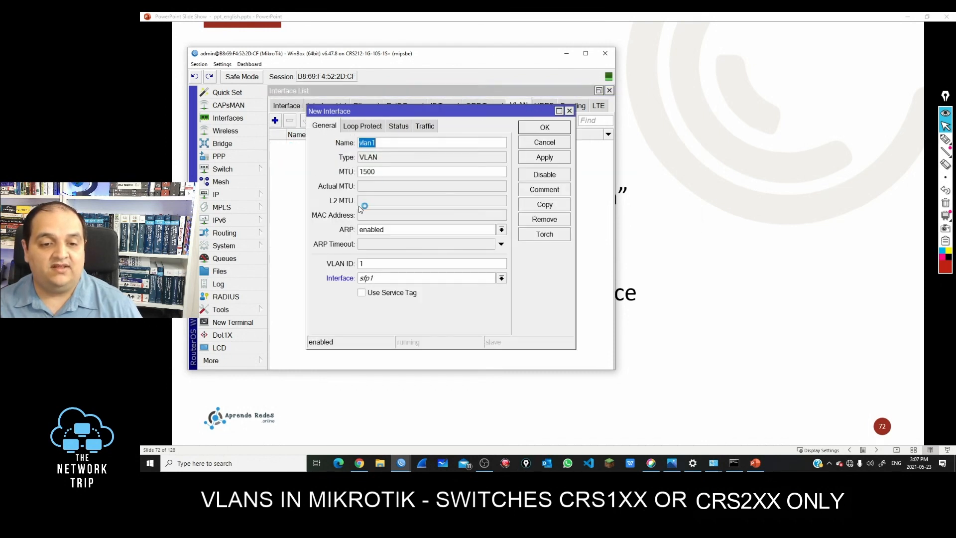
pyautogui.write('vlan-99')
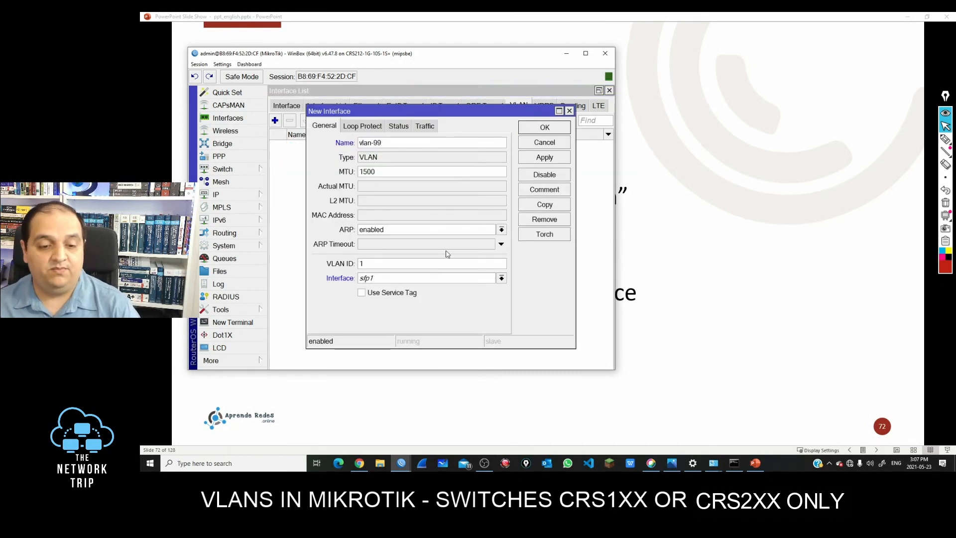
pyautogui.doubleClick(410, 262)
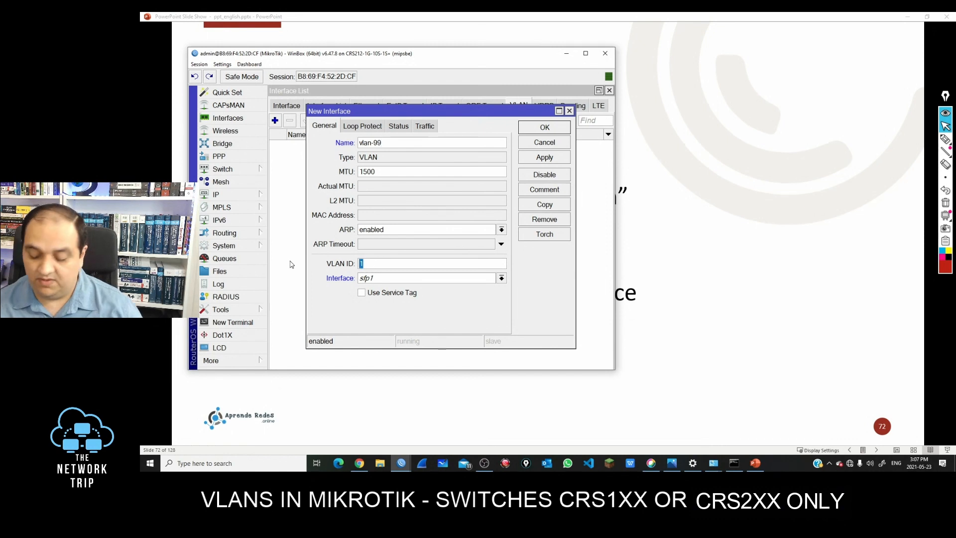
pyautogui.write('99')
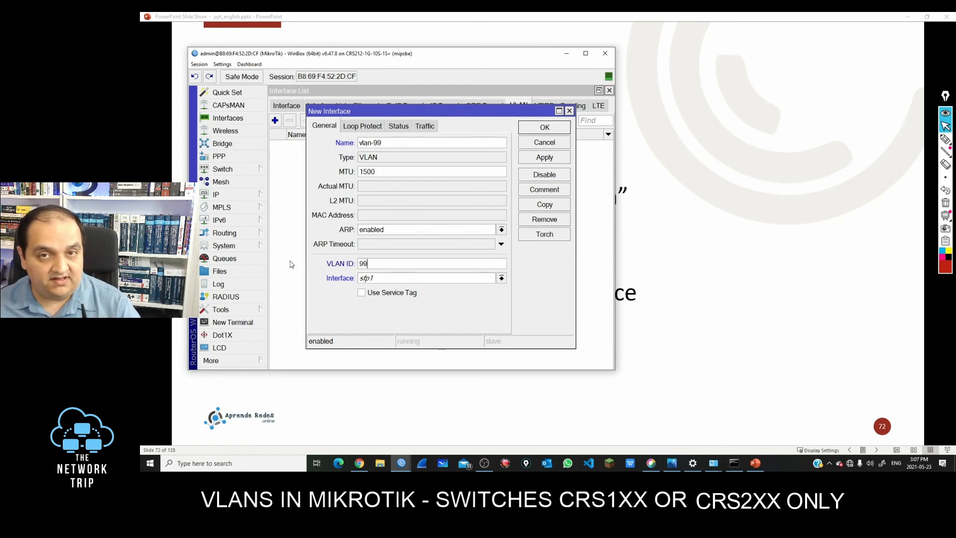
pyautogui.click(383, 280)
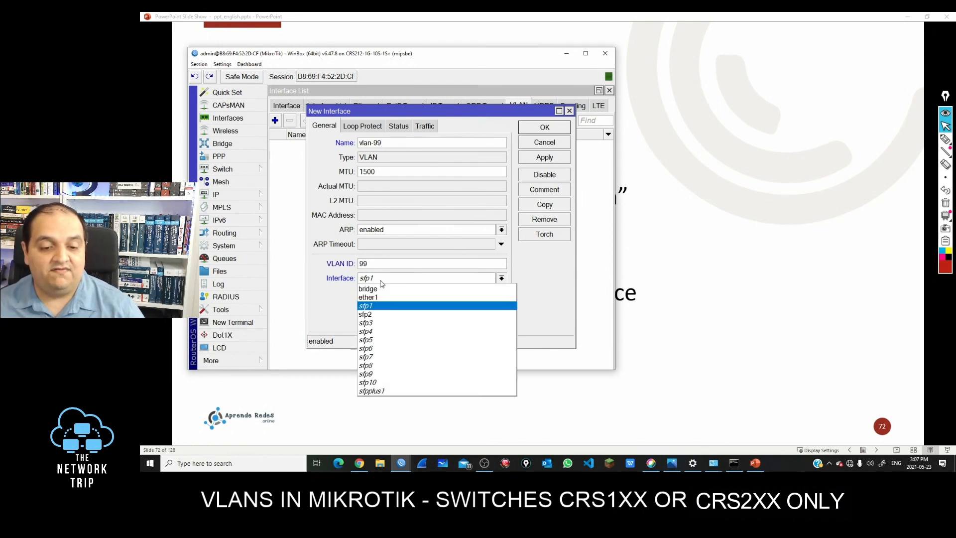
pyautogui.click(370, 290)
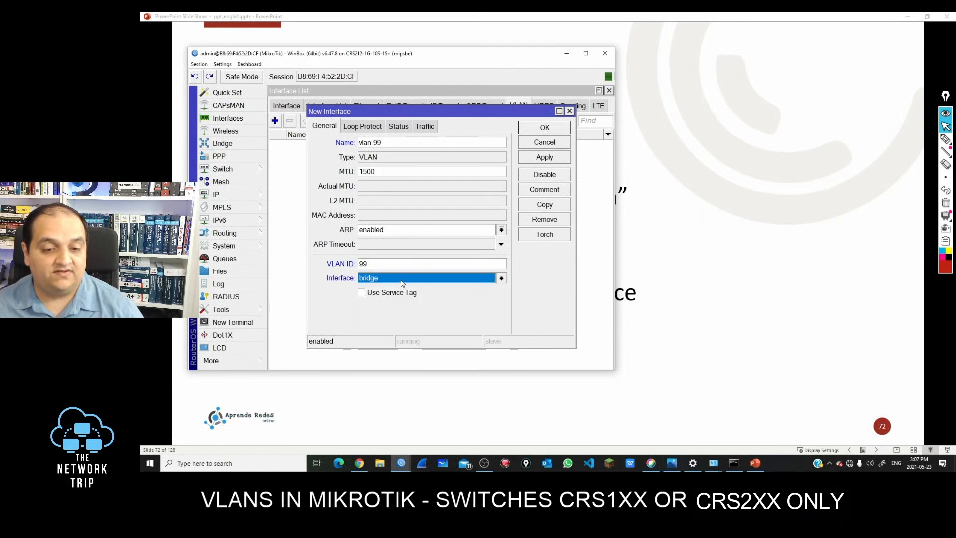
pyautogui.click(543, 128)
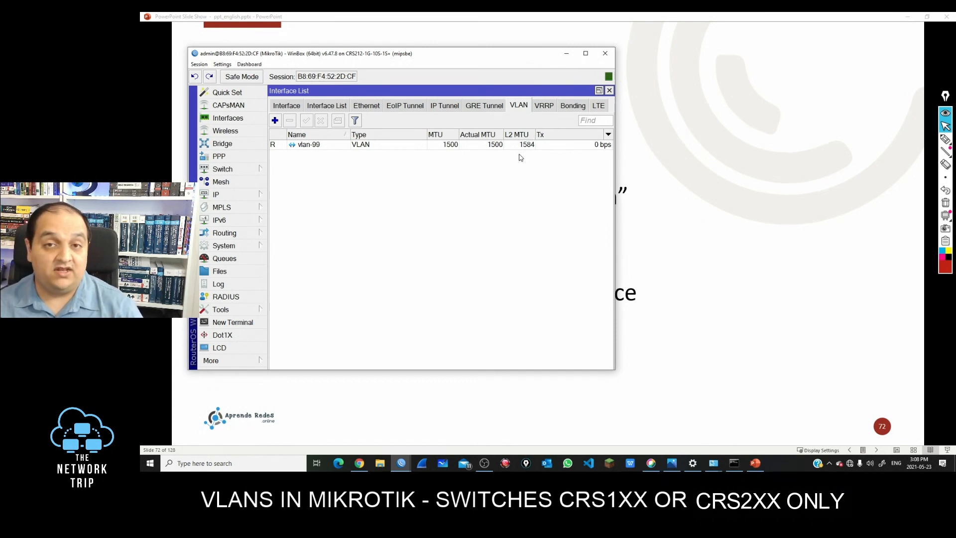
# Minimize the PowerPoint slide show, move the WinBox window aside to view the network diagram's VLAN addressing, and bring WinBox back over it.
pyautogui.click(908, 17)
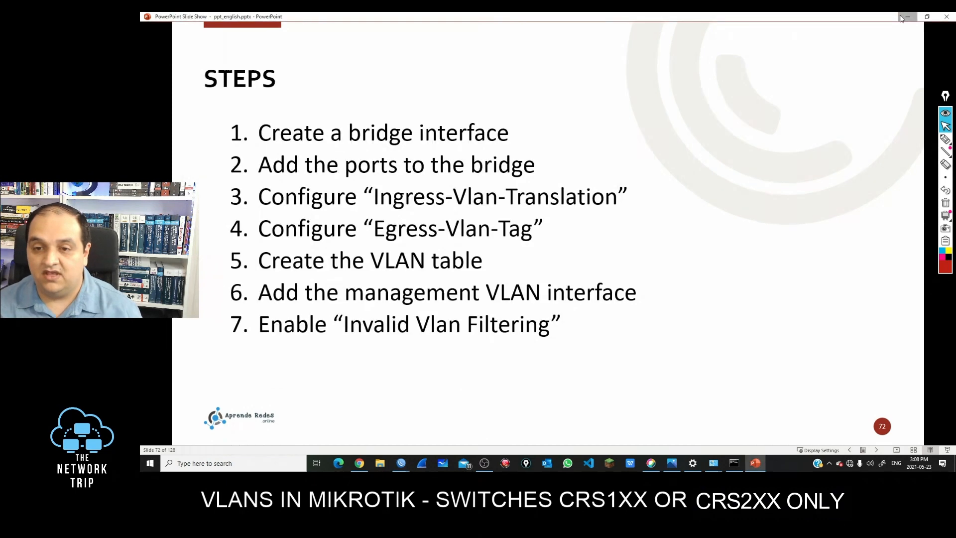
pyautogui.click(908, 17)
pyautogui.moveTo(468, 57); pyautogui.dragTo(558, 385)
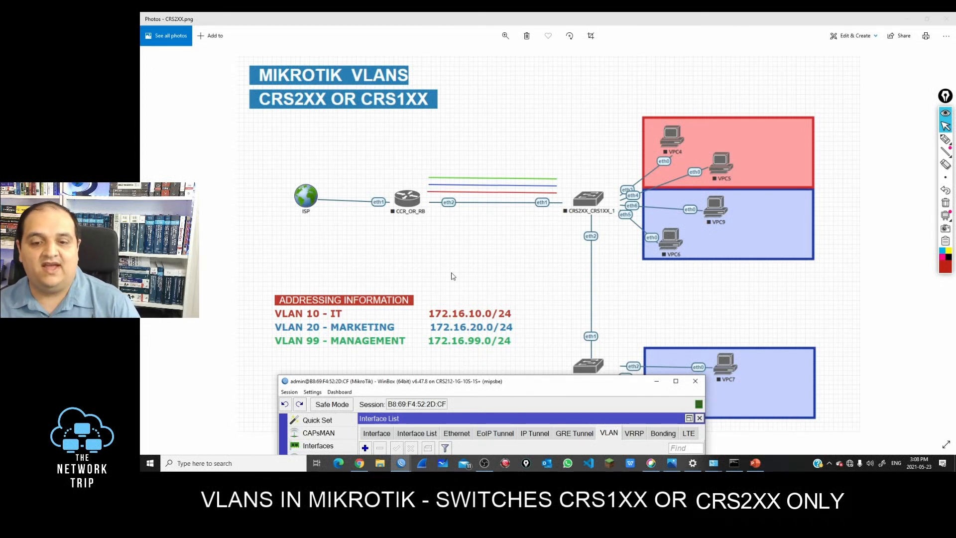
pyautogui.moveTo(498, 383); pyautogui.dragTo(580, 38)
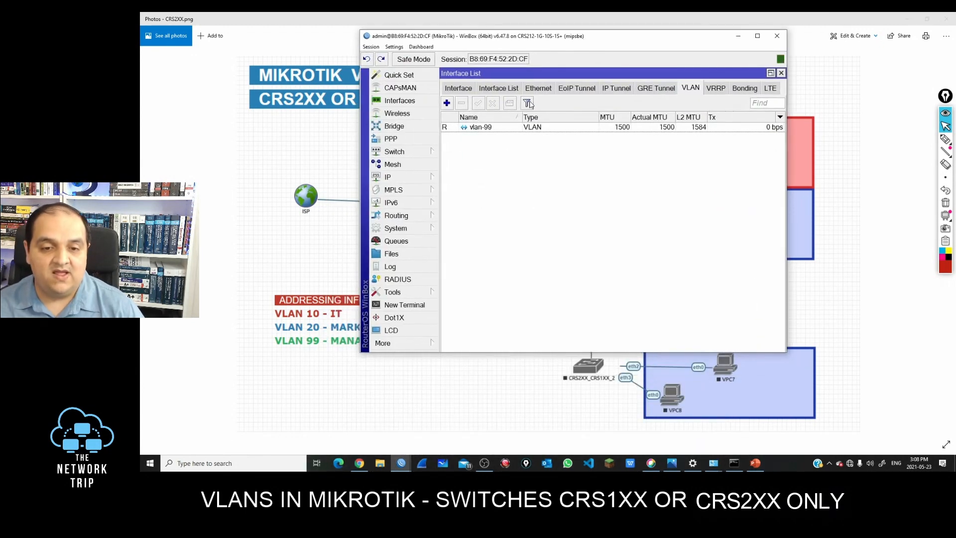
# Add the IP address 172.16.99.2/24 to the vlan-99 interface.
pyautogui.click(412, 180)
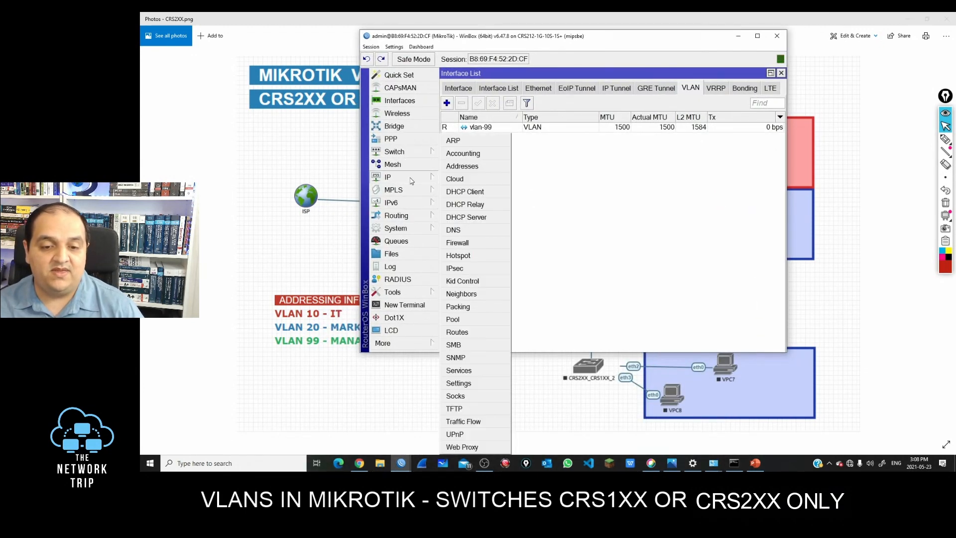
pyautogui.click(462, 166)
pyautogui.click(519, 119)
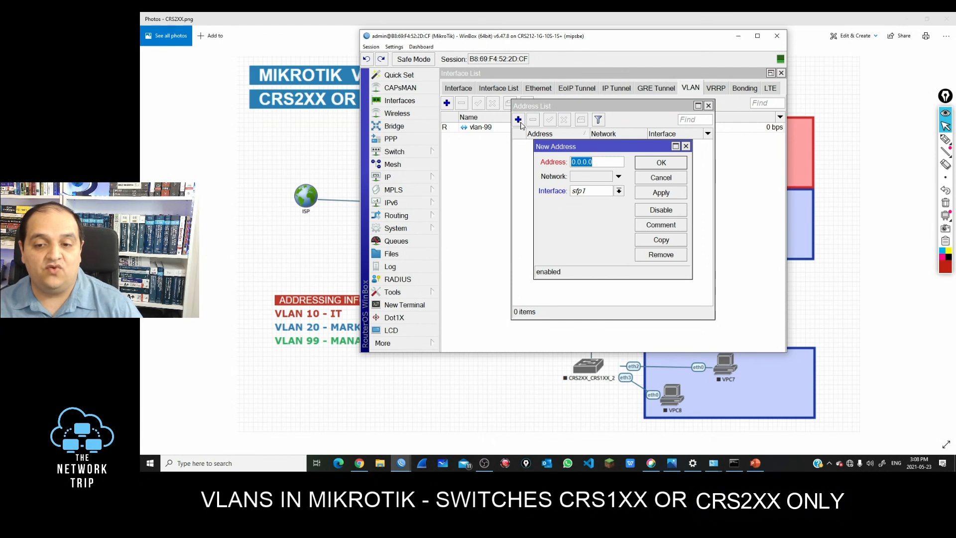
pyautogui.write('172')
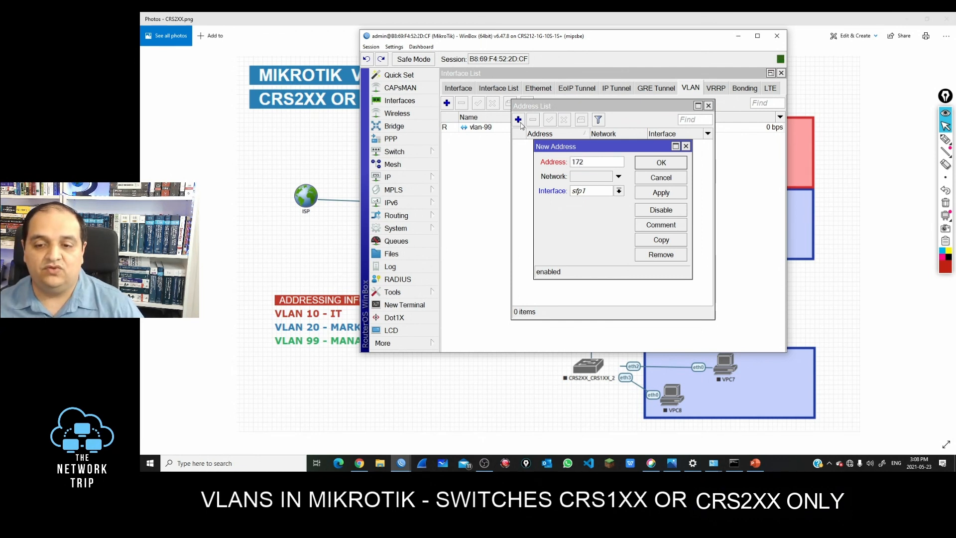
pyautogui.write('.16.99.')
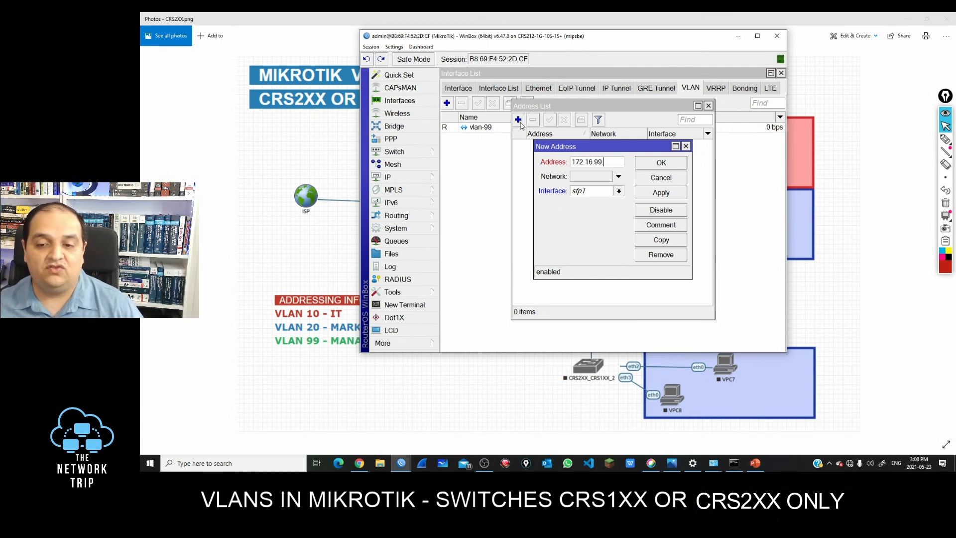
pyautogui.write('2/24')
pyautogui.click(618, 191)
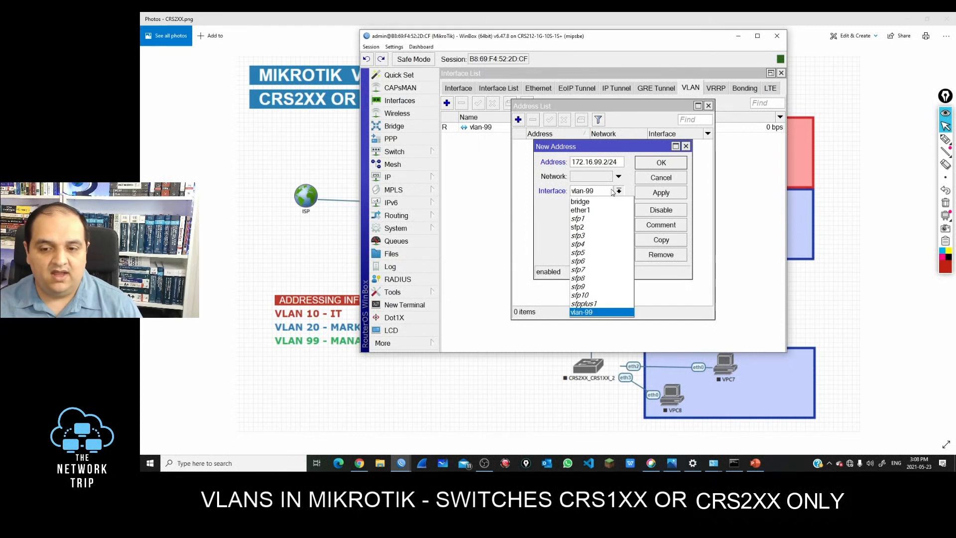
pyautogui.click(596, 312)
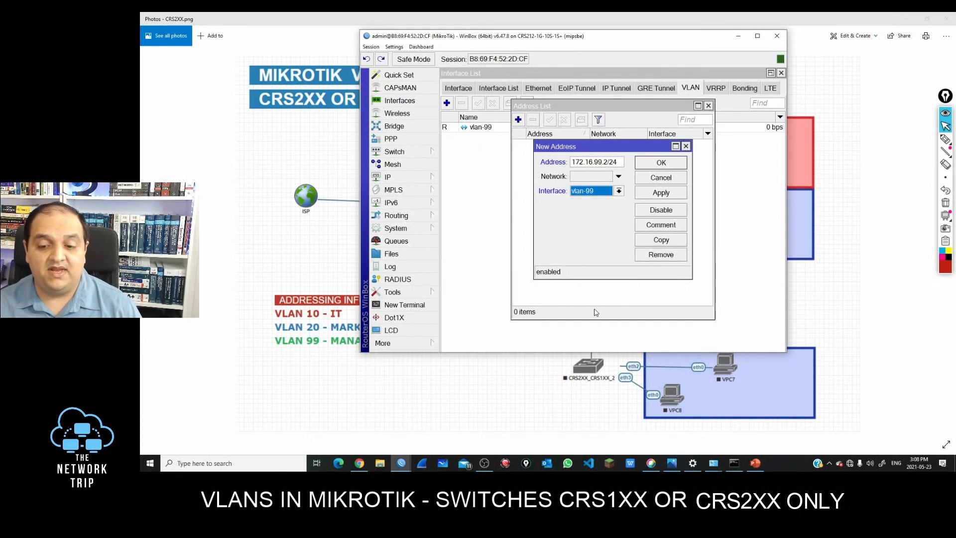
pyautogui.click(662, 162)
pyautogui.moveTo(615, 106); pyautogui.dragTo(554, 107)
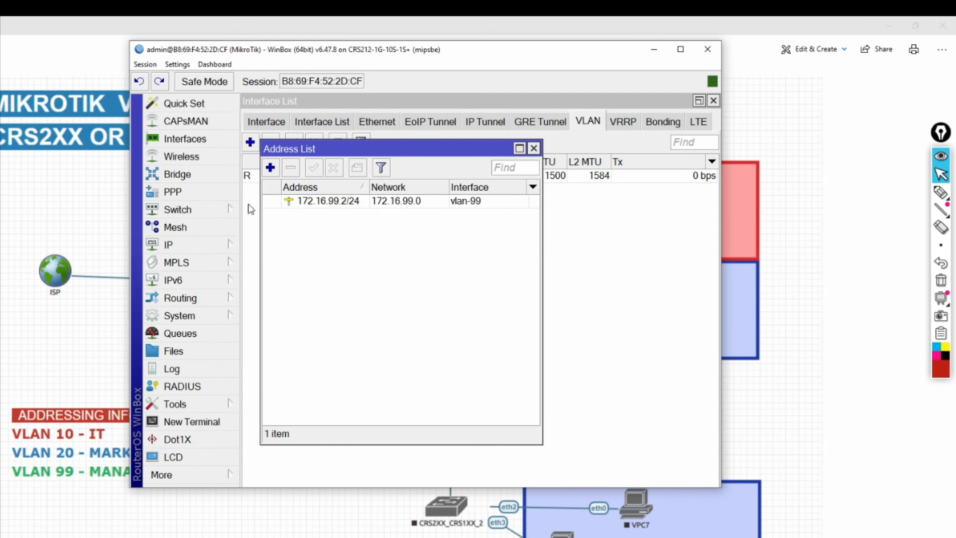
# Add a default route for 0.0.0.0/0 through gateway 172.16.99.1, and close the route list.
pyautogui.click(217, 245)
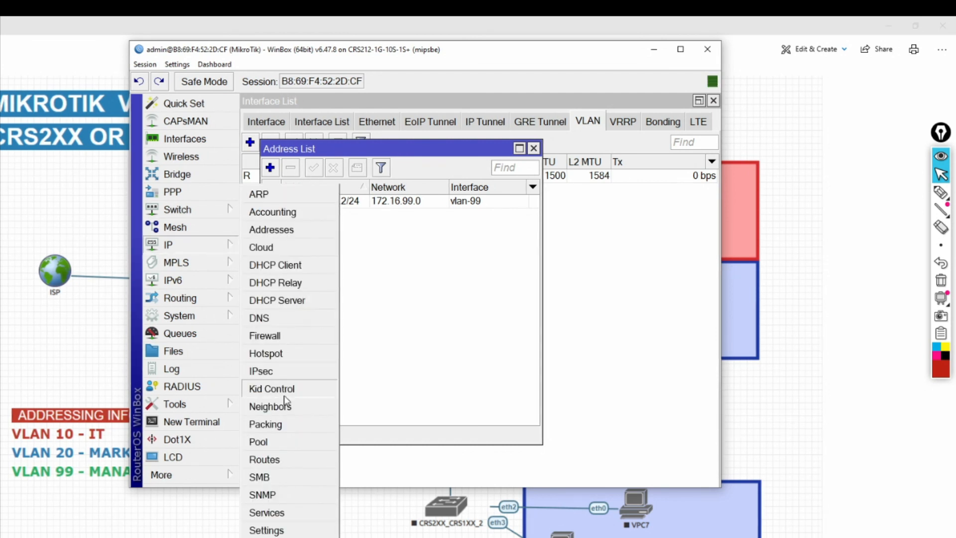
pyautogui.click(280, 459)
pyautogui.click(254, 177)
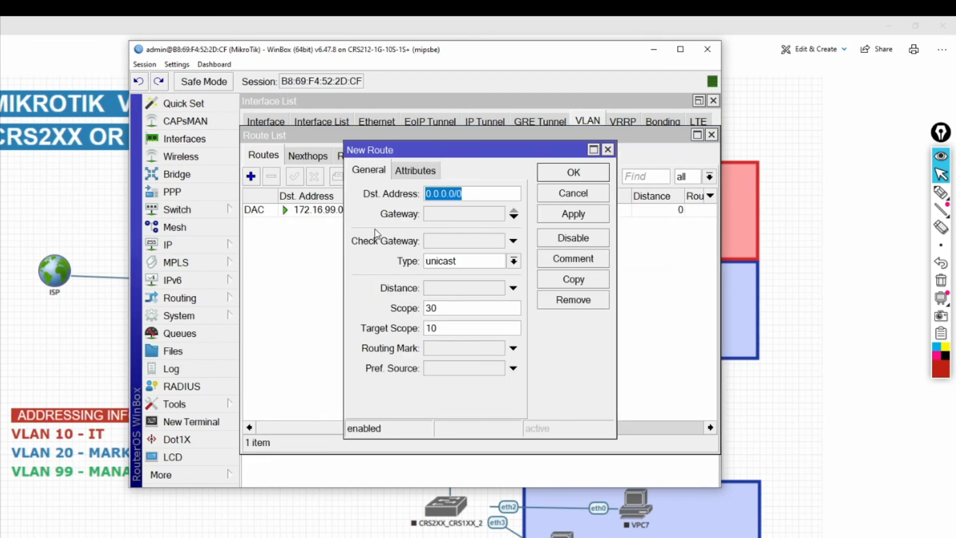
pyautogui.click(443, 214)
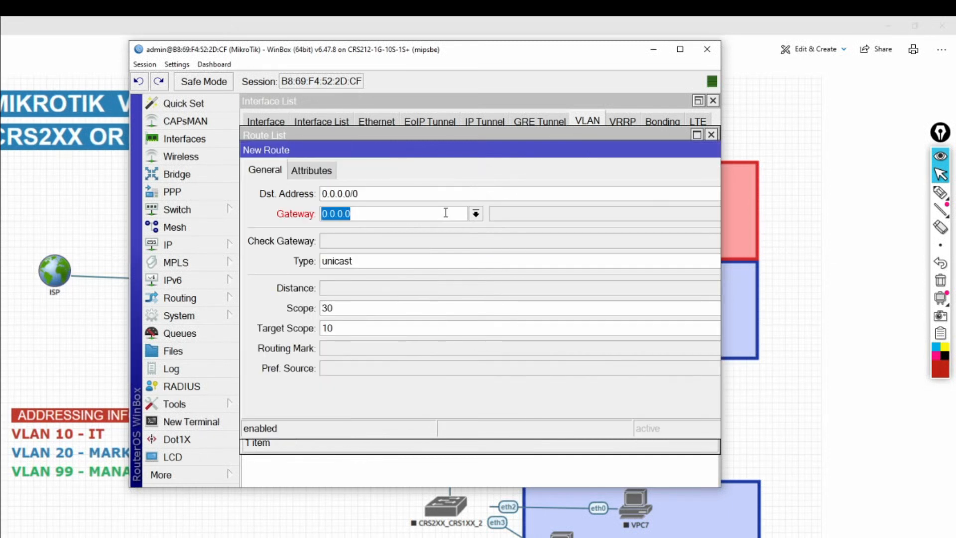
pyautogui.write('172.16.9')
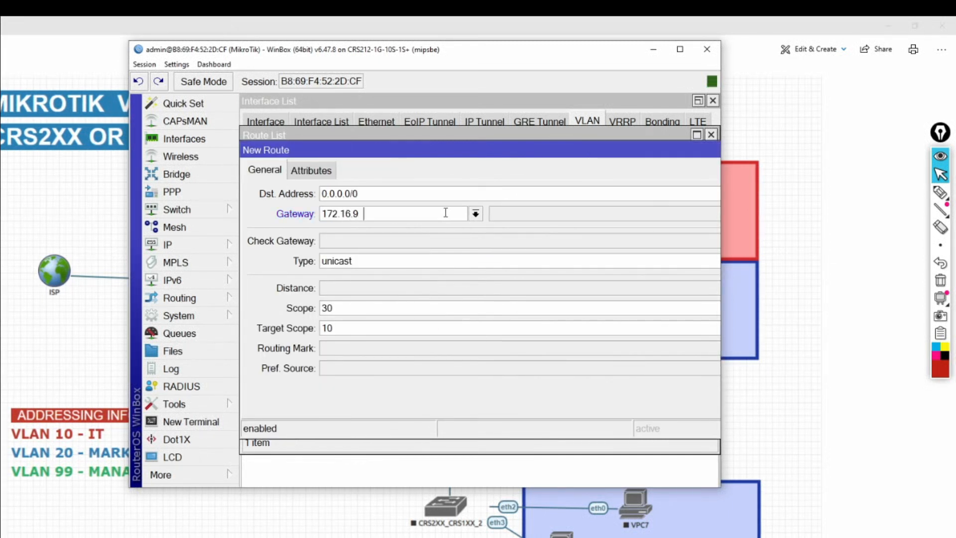
pyautogui.write('9.1')
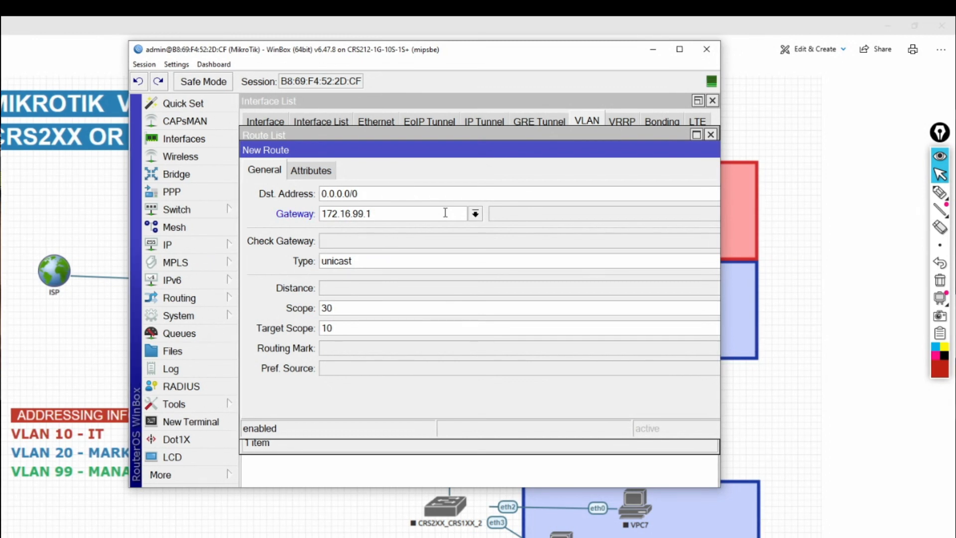
pyautogui.press('Return')
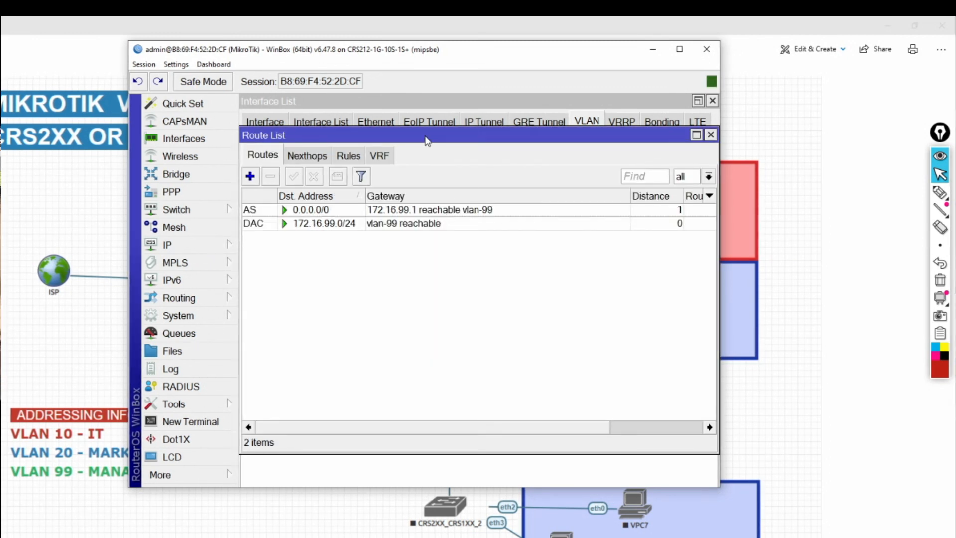
pyautogui.moveTo(423, 137); pyautogui.dragTo(424, 107)
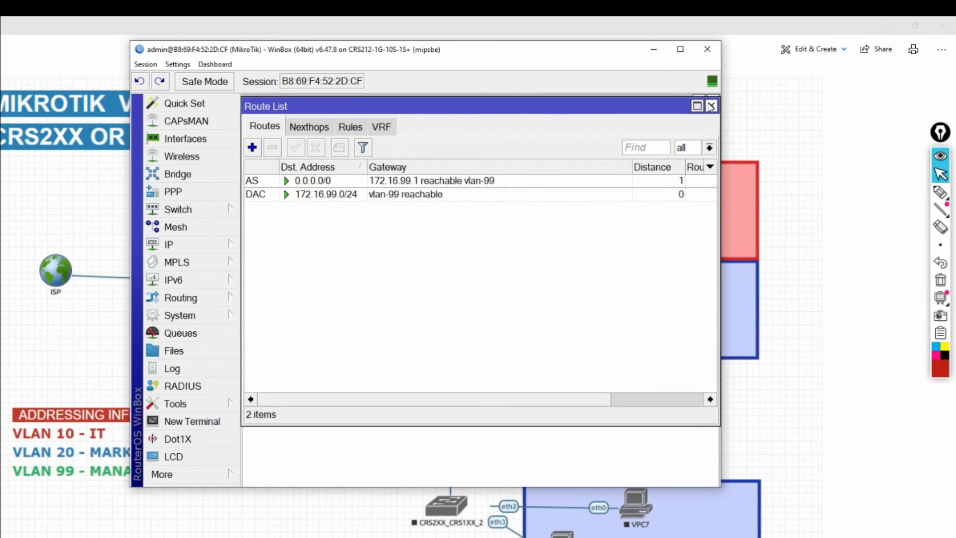
pyautogui.click(712, 106)
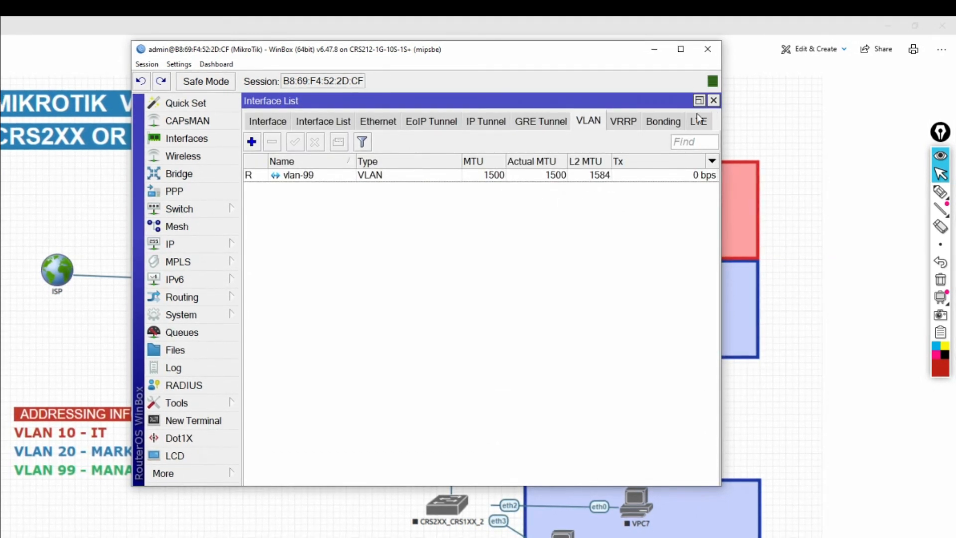
# Add switch1-cpu as a third port to the VLAN 99 entry in the switch VLAN table and save it.
pyautogui.click(189, 210)
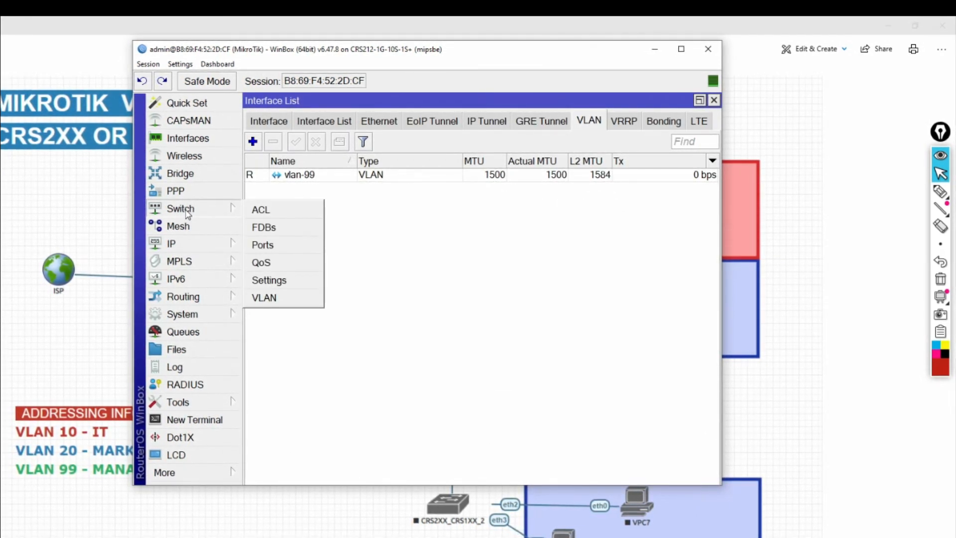
pyautogui.click(274, 298)
pyautogui.click(362, 204)
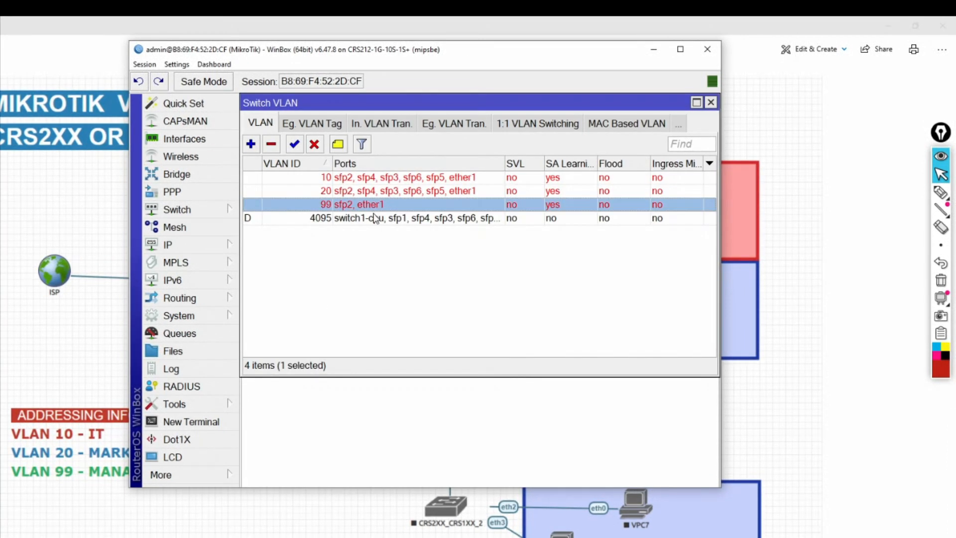
pyautogui.doubleClick(348, 204)
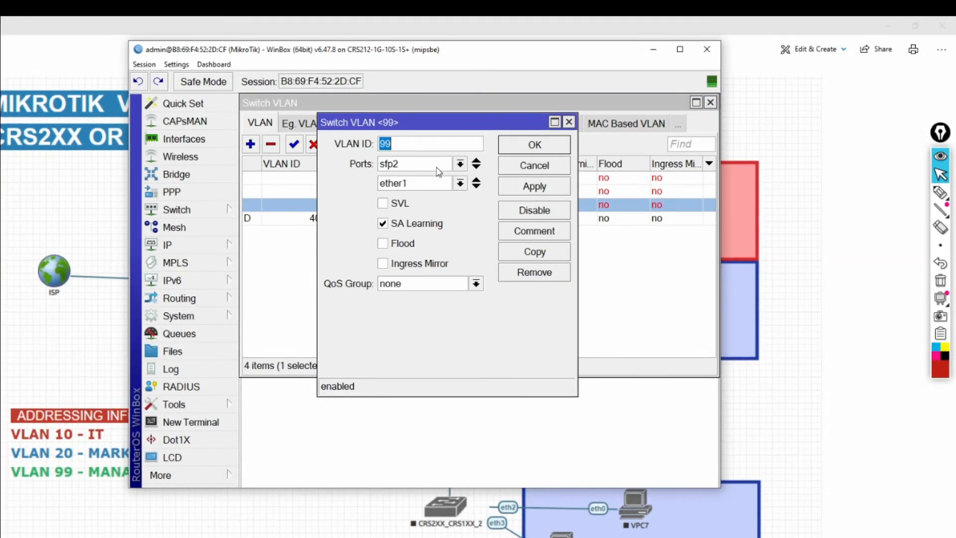
pyautogui.click(478, 187)
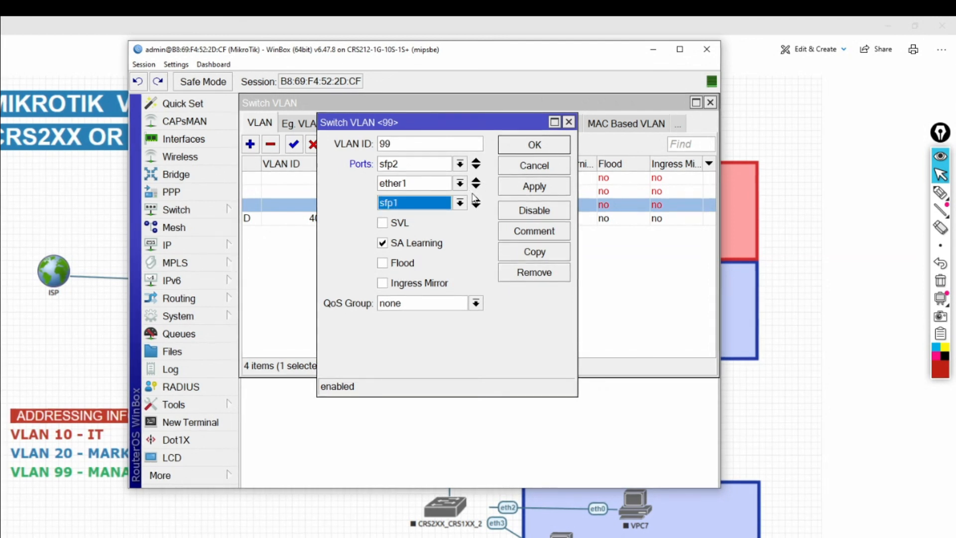
pyautogui.click(460, 203)
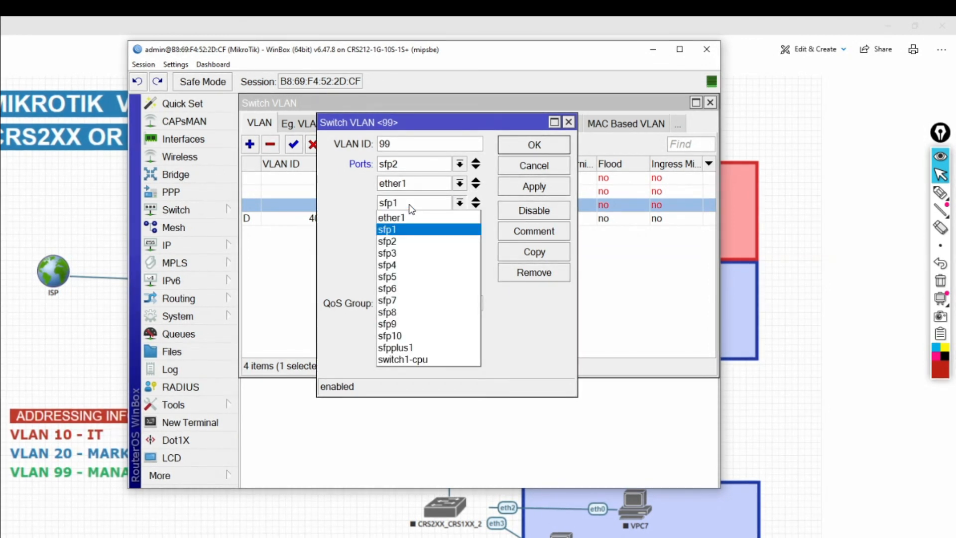
pyautogui.click(417, 359)
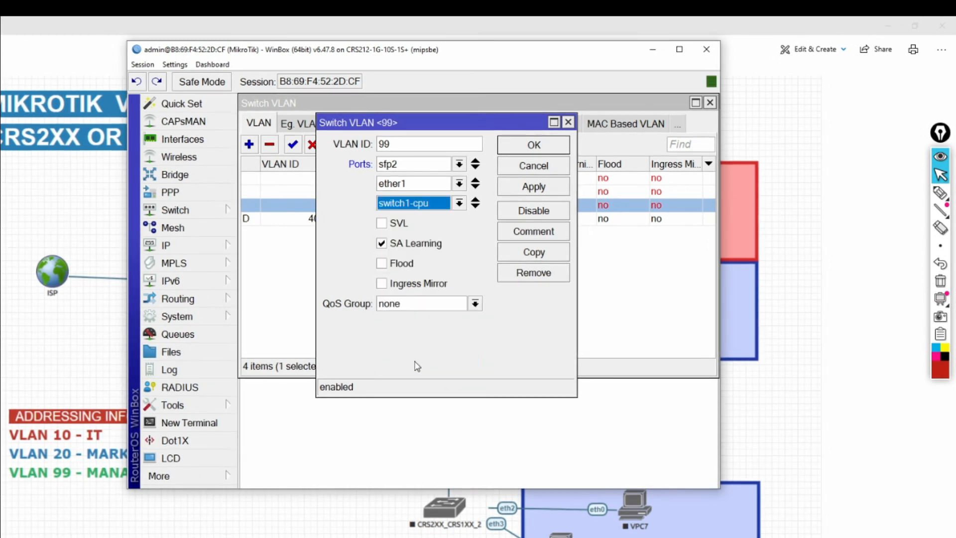
pyautogui.click(516, 148)
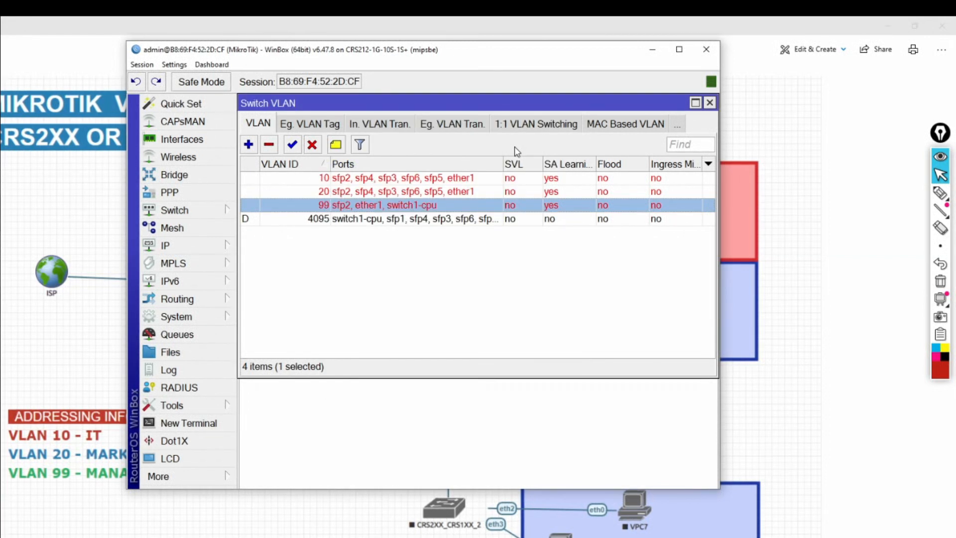
pyautogui.click(323, 264)
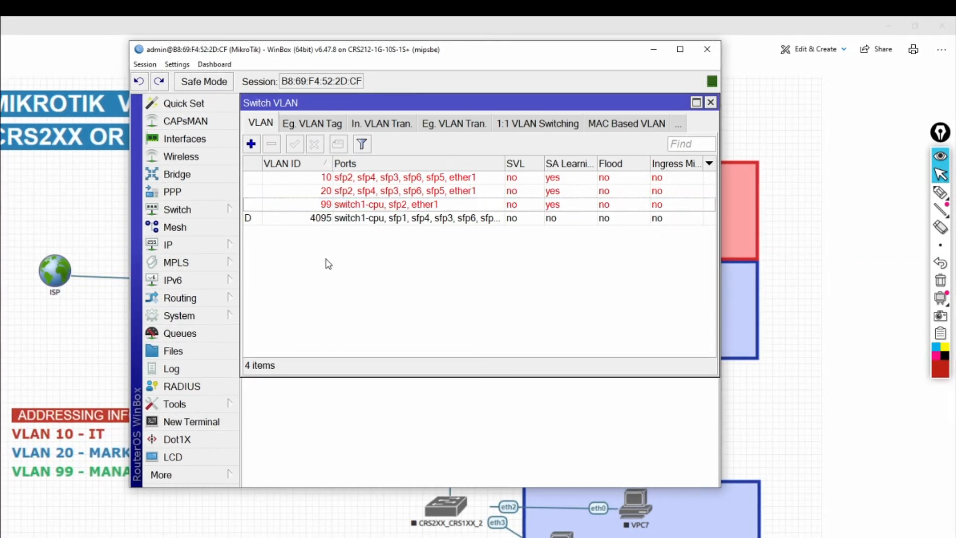
# Add switch1-cpu as a third tagged port to the VLAN 99 entry in the egress VLAN tag table and save it.
pyautogui.click(318, 129)
pyautogui.click(332, 205)
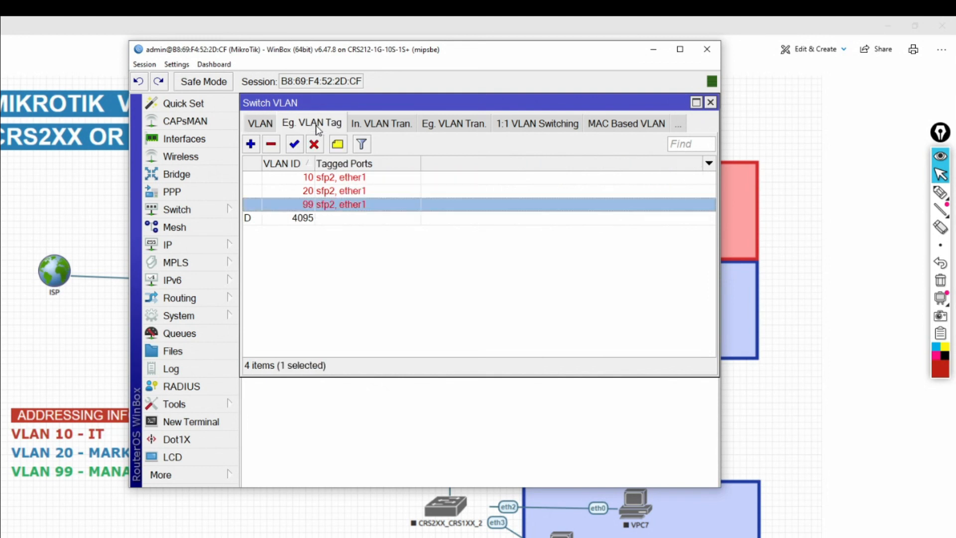
pyautogui.doubleClick(300, 205)
pyautogui.click(531, 266)
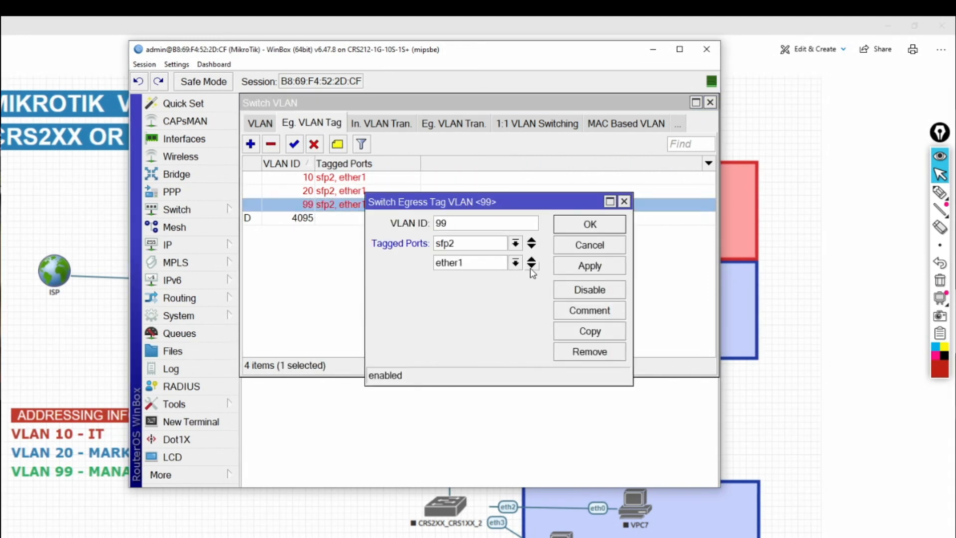
pyautogui.click(516, 282)
pyautogui.click(463, 438)
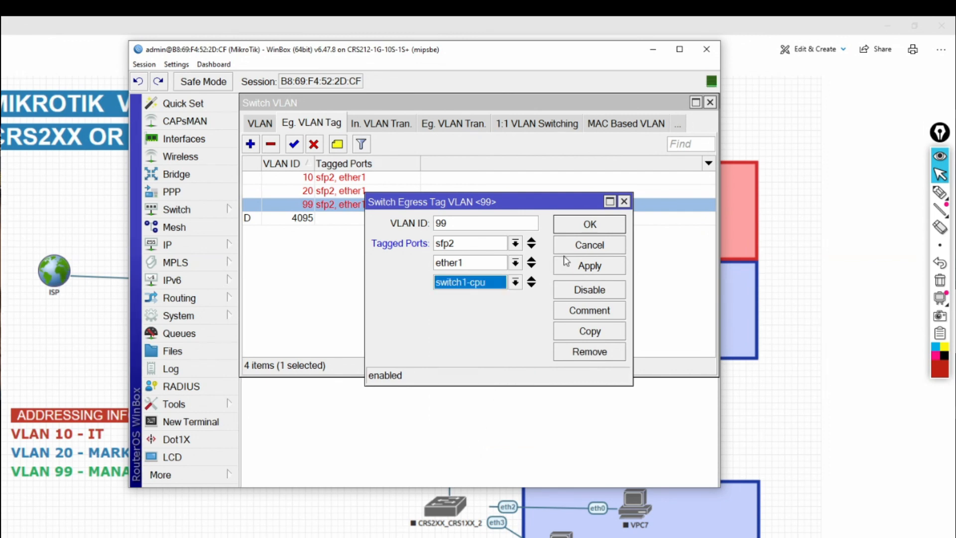
pyautogui.click(581, 228)
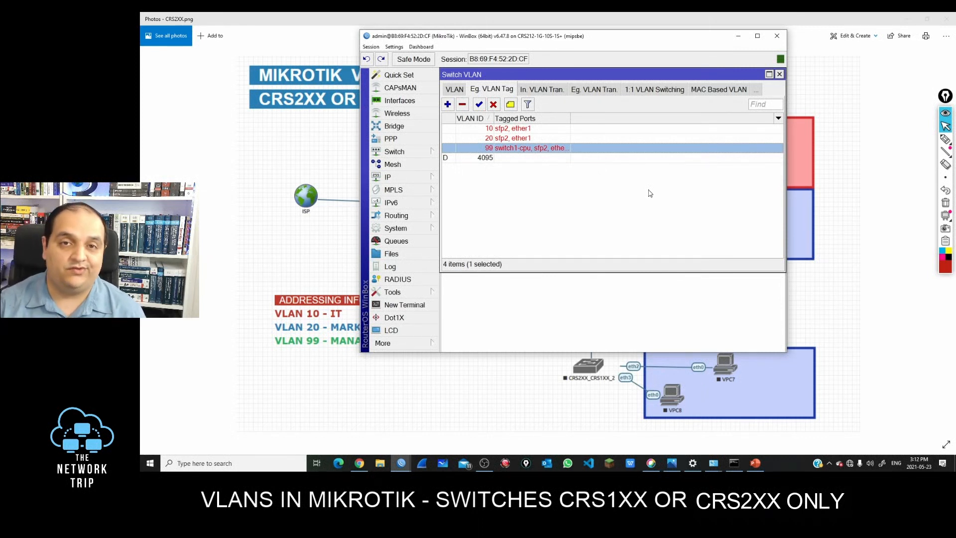
# Ping the gateway 172.16.99.1 from the switch, stop and close the ping, and switch to the PowerPoint slide listing the configuration steps.
pyautogui.click(427, 293)
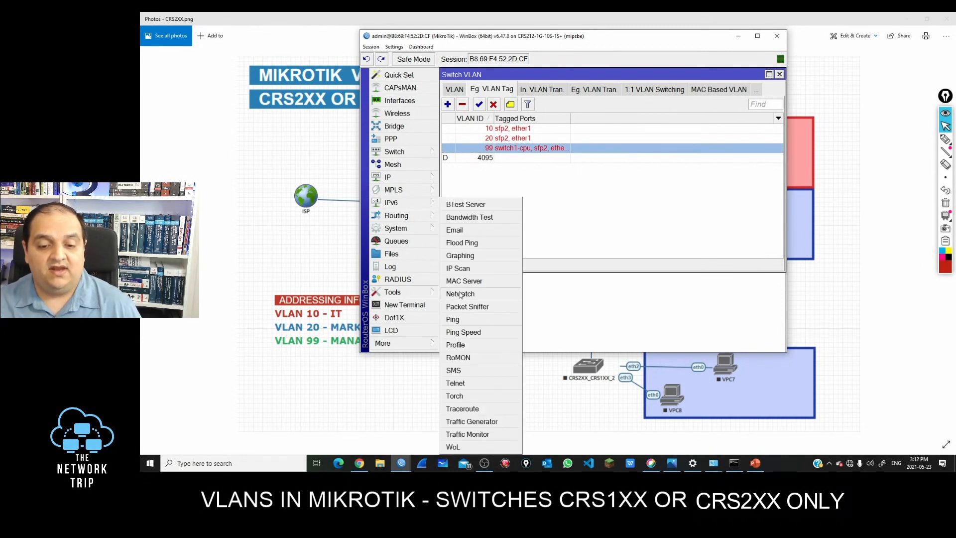
pyautogui.click(472, 317)
pyautogui.press('BackSpace')
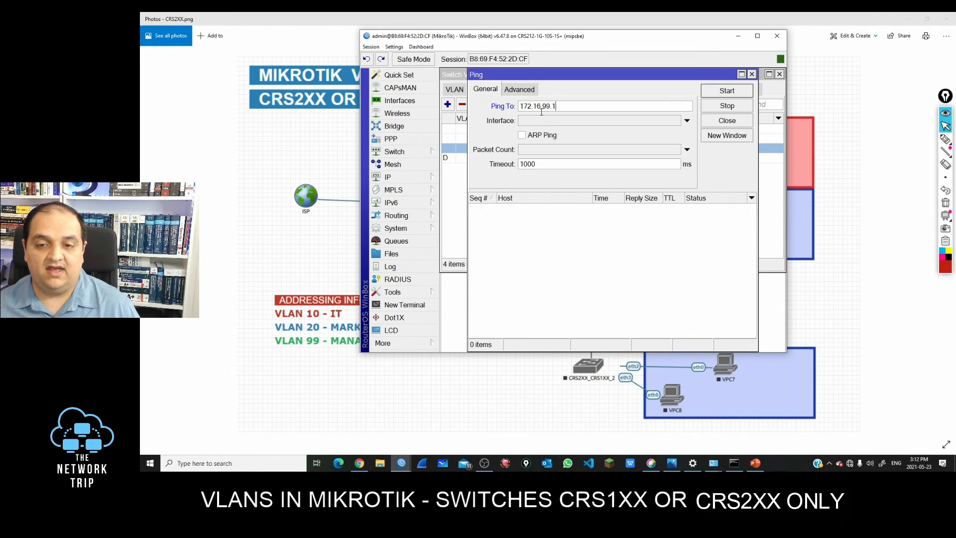
pyautogui.press('Return')
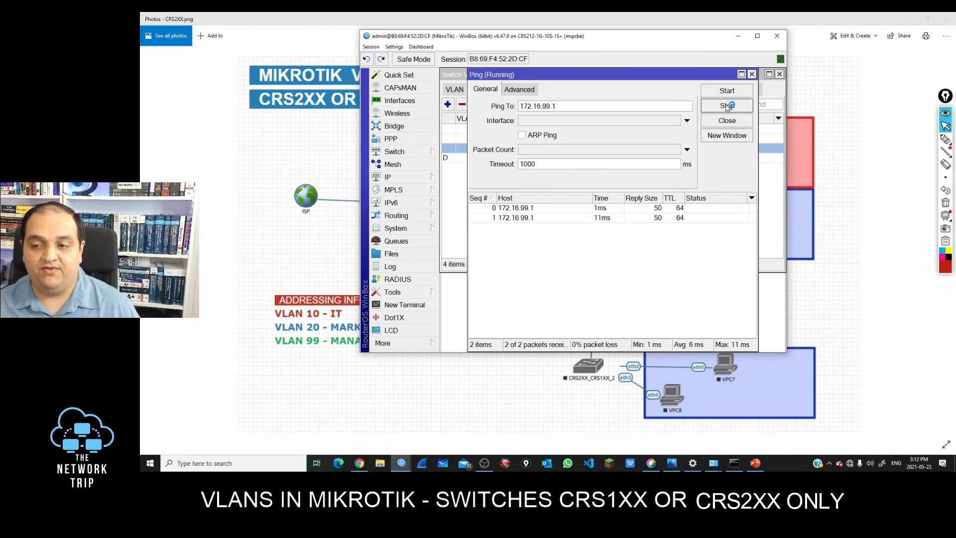
pyautogui.click(727, 107)
pyautogui.click(752, 74)
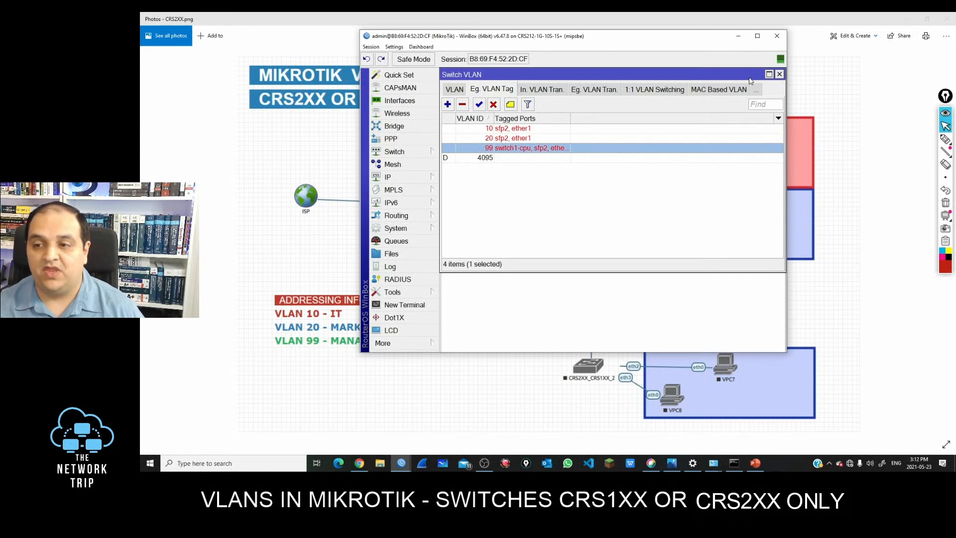
pyautogui.click(755, 463)
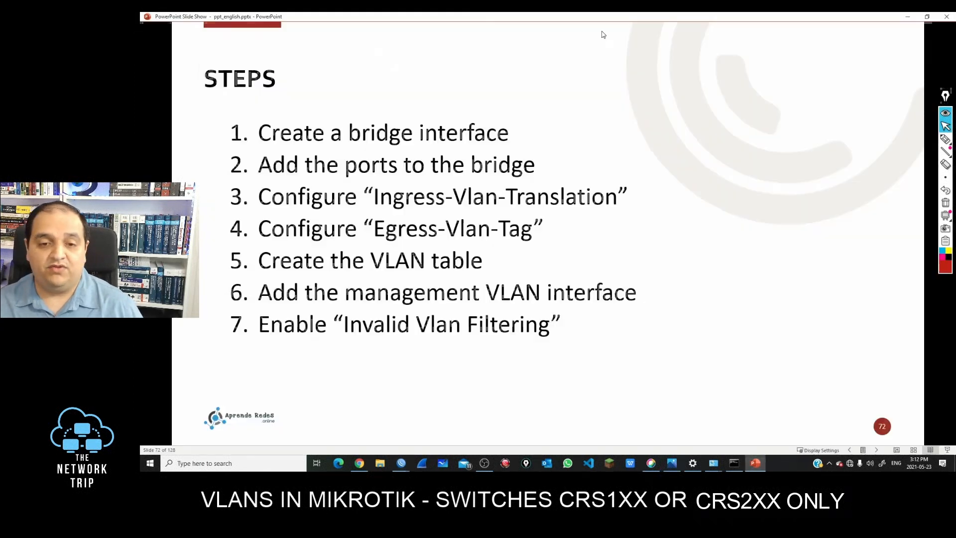